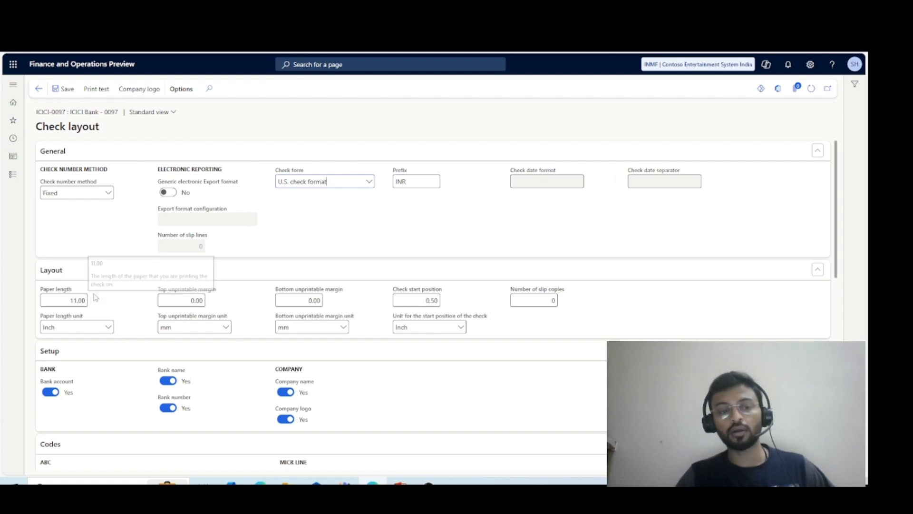
- Set the number of slip copies to 2 in the check layout
left_click(61, 297)
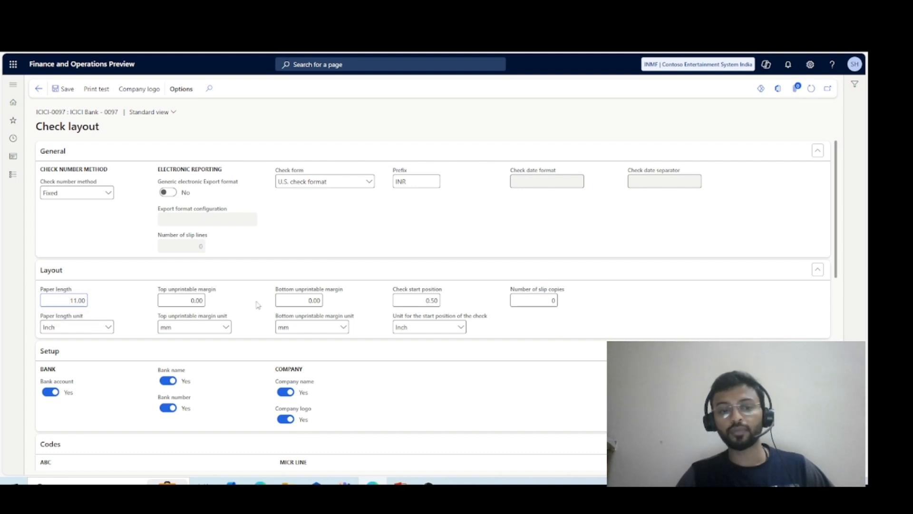
left_click(164, 301)
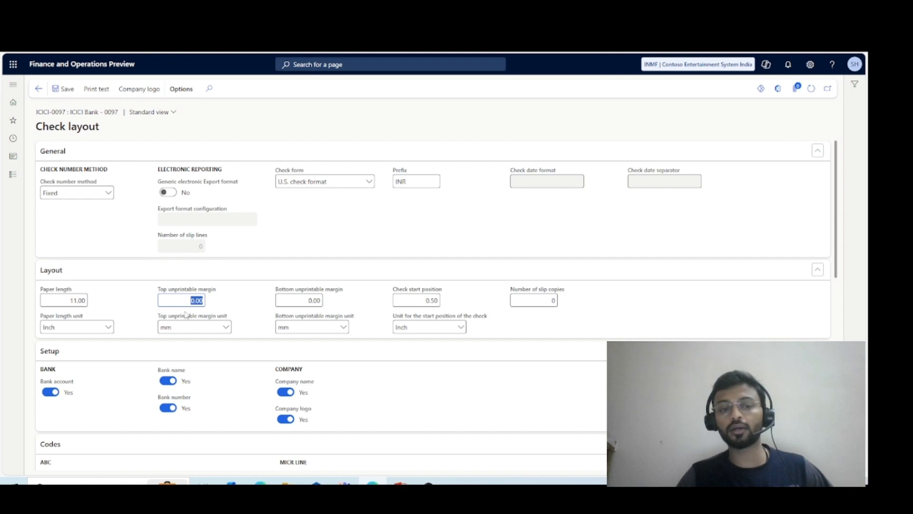
left_click(306, 297)
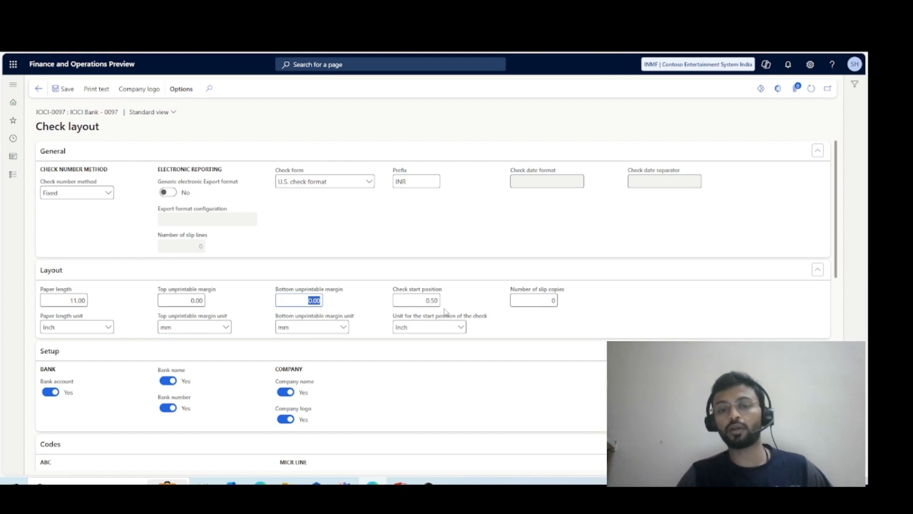
left_click(555, 301)
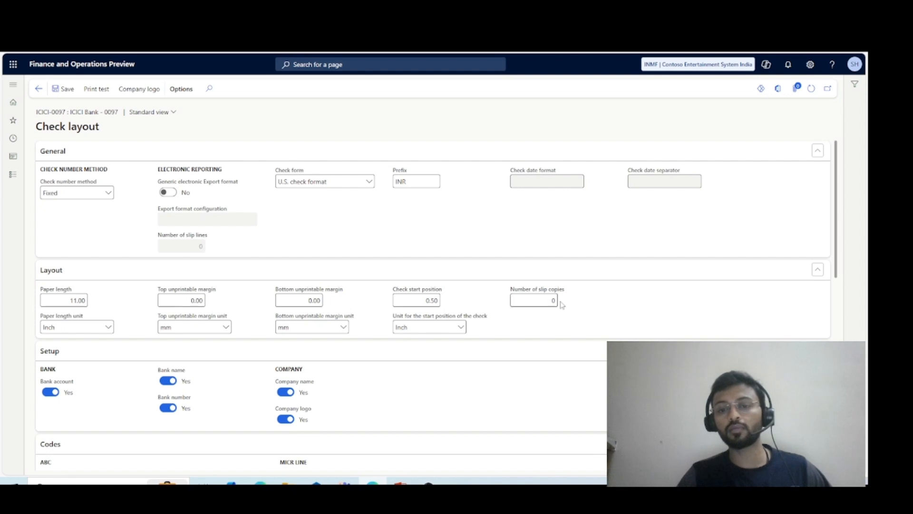
type("2")
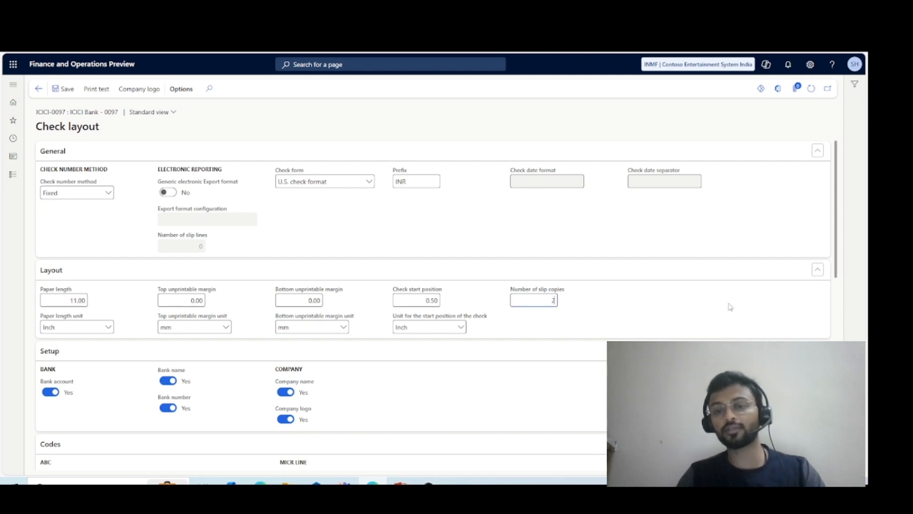
key("Tab")
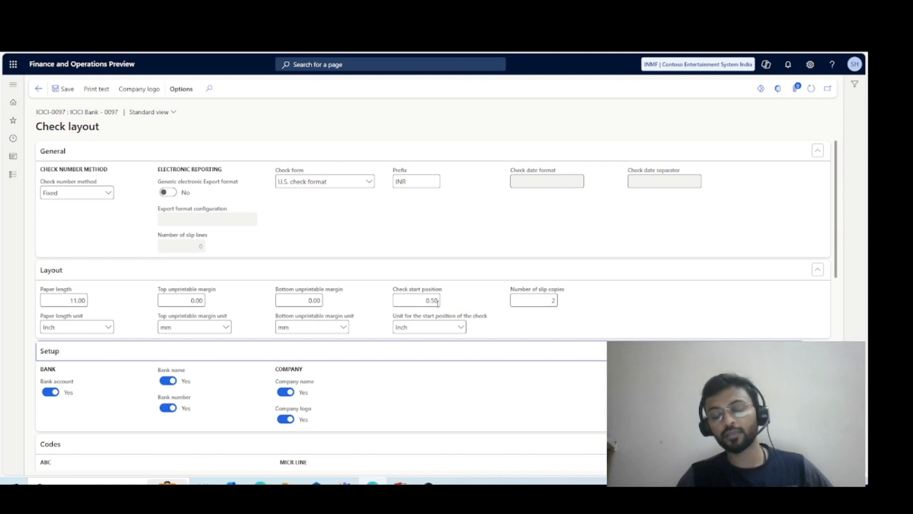
- Consult the PowerPoint slide's examples of paper length, check start position and slip copies, and return to the check layout's Signature section
left_click(401, 481)
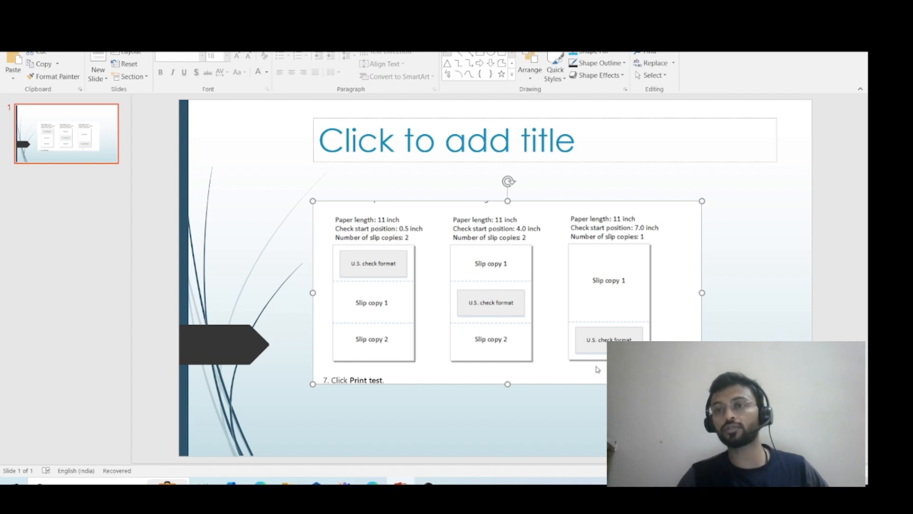
left_click(372, 481)
scroll(222, 409, "down", 3)
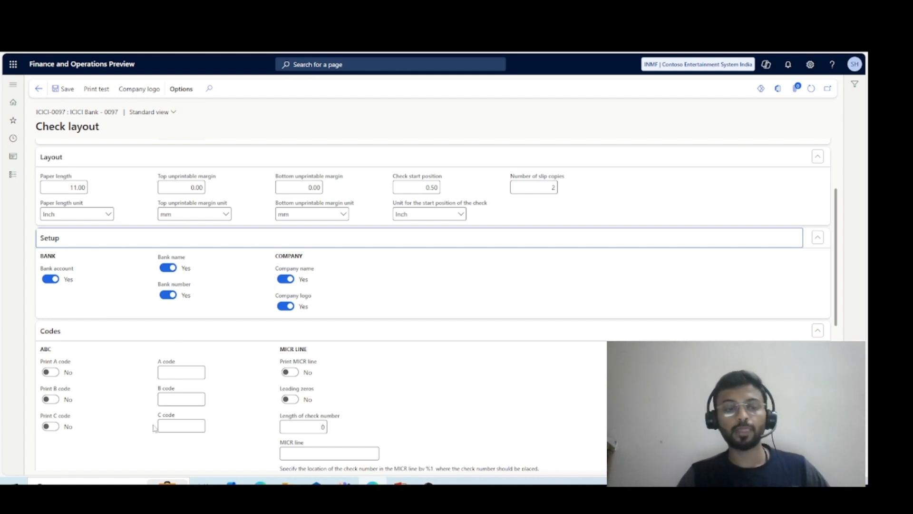
scroll(126, 426, "down", 5)
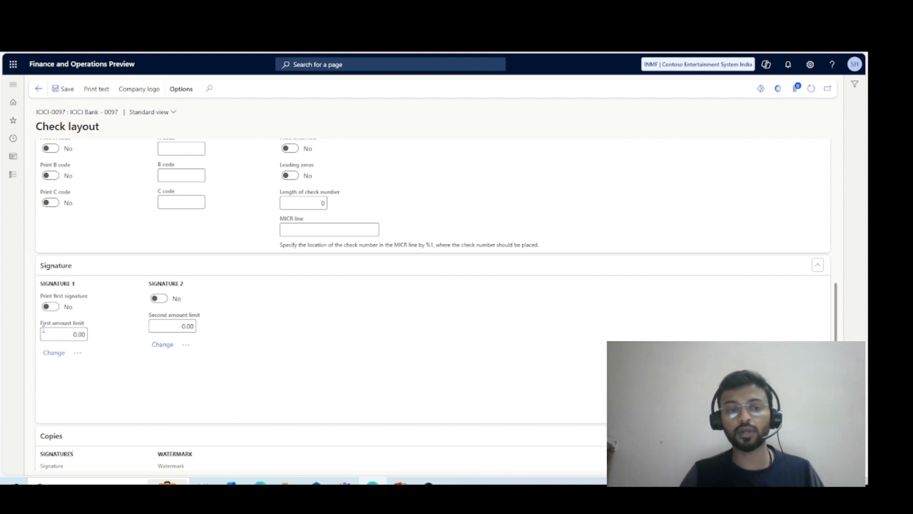
- Turn first signature printing on and off again, and set the first amount limit to 500,000
left_click(50, 306)
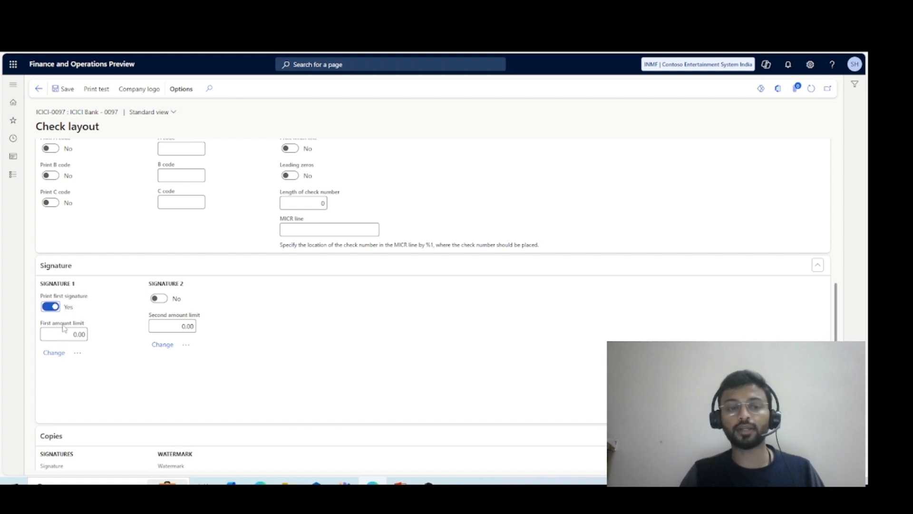
left_click(60, 309)
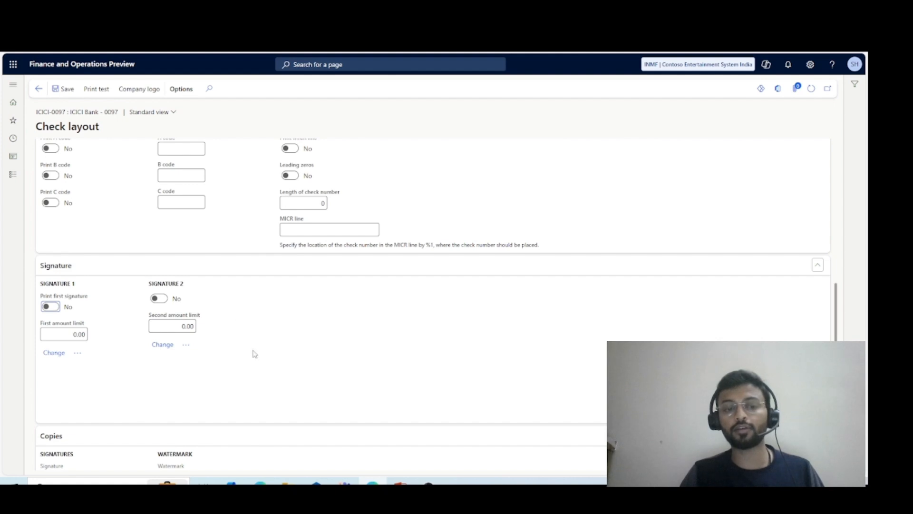
left_click(71, 332)
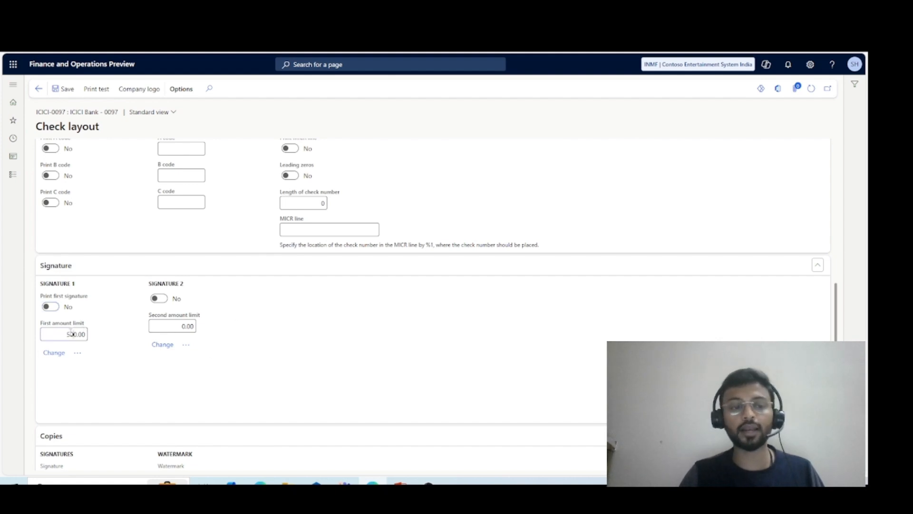
type("500,0")
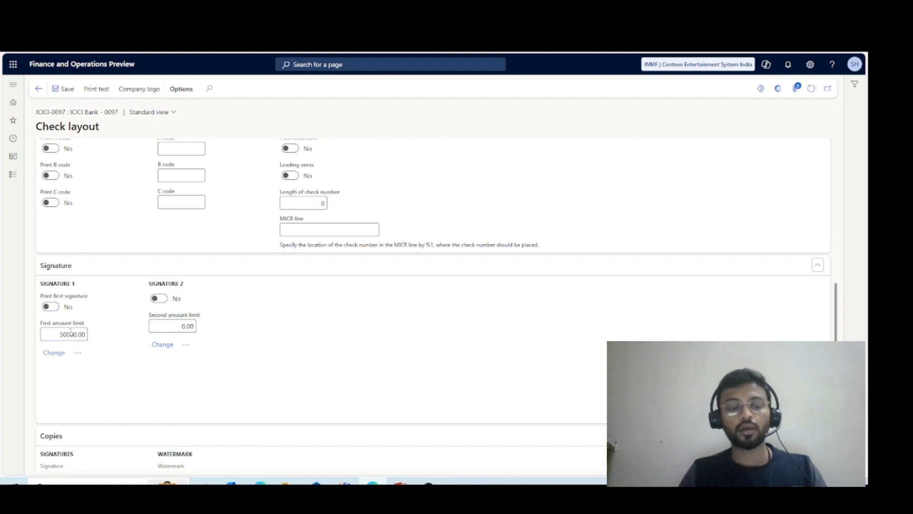
type("0")
key("Tab")
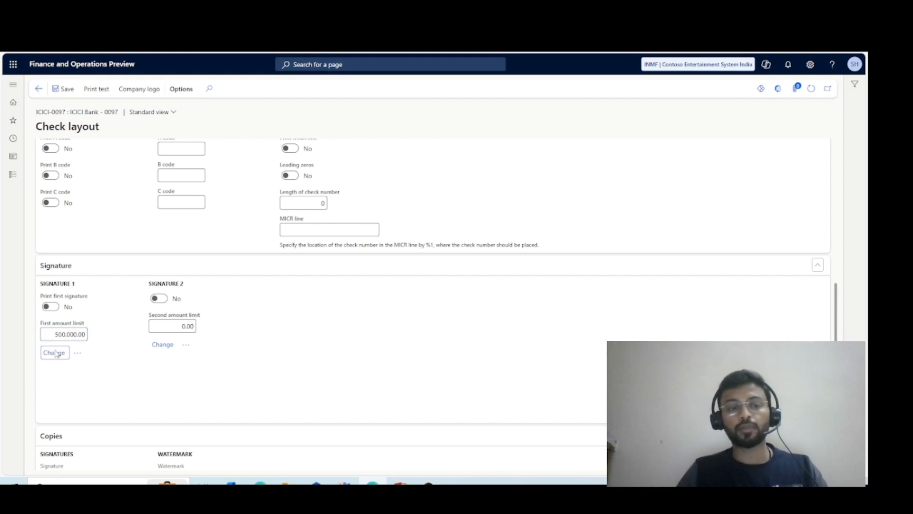
- Open the file selection for the first signature, cancel it, and clear the first amount limit
left_click(56, 352)
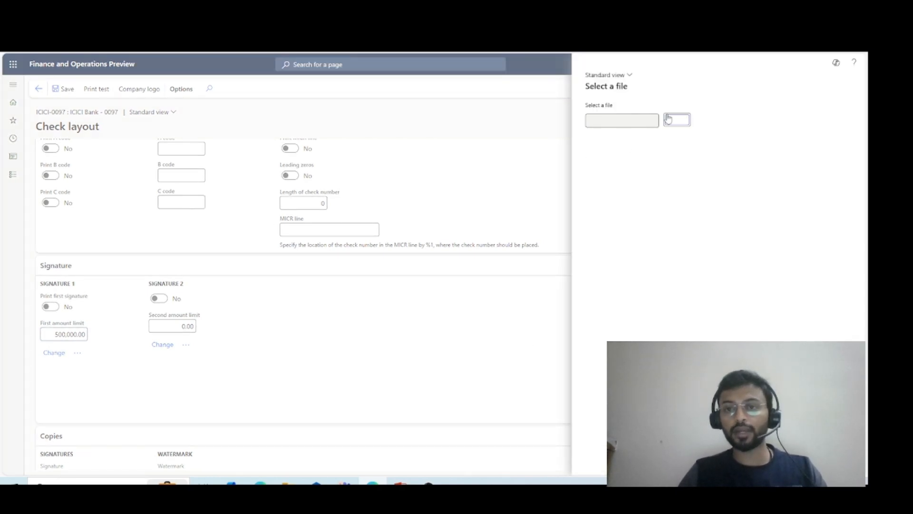
left_click(668, 119)
key("Escape")
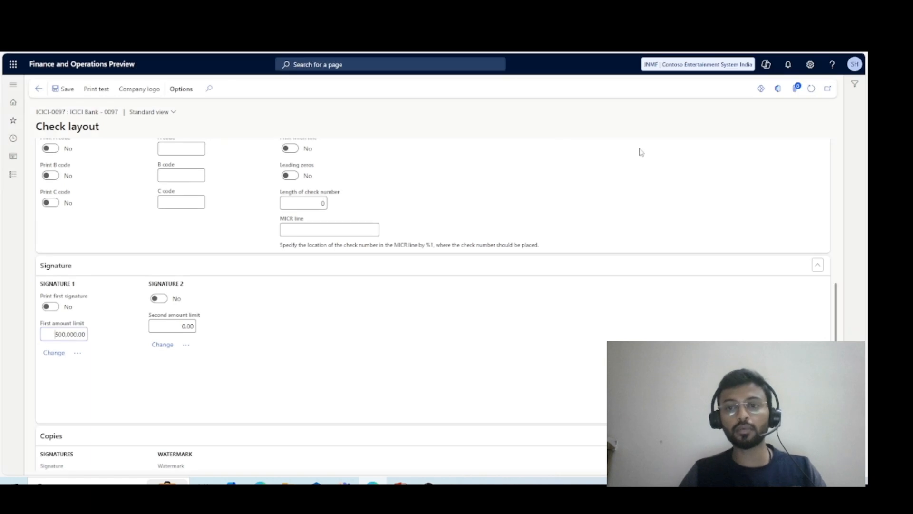
double_click(51, 331)
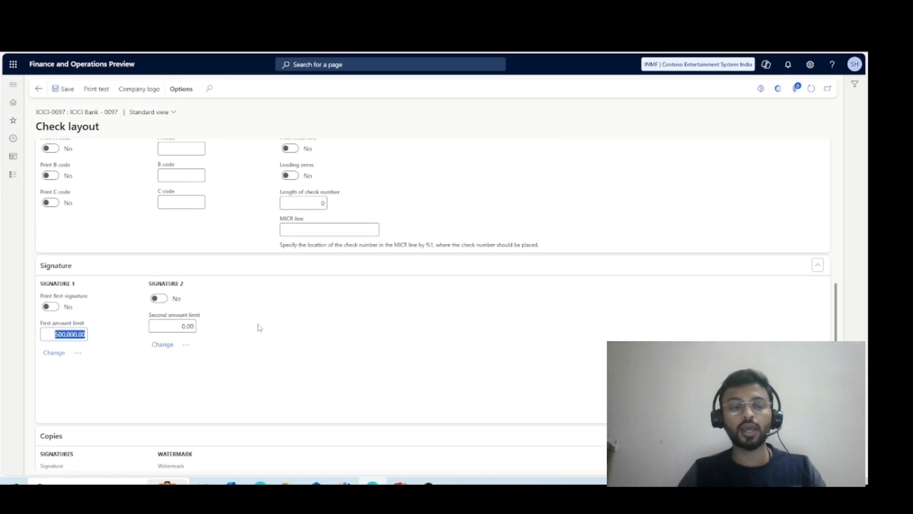
key("Delete")
key("Tab")
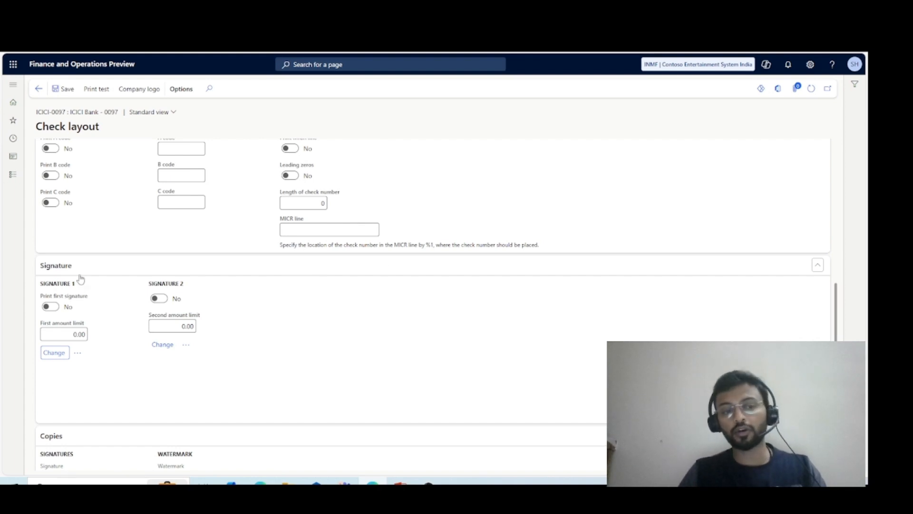
- Run a print test of the check layout in the non-negotiable format and open the downloaded Cheque_US_Report.pdf
mouse_move(54, 337)
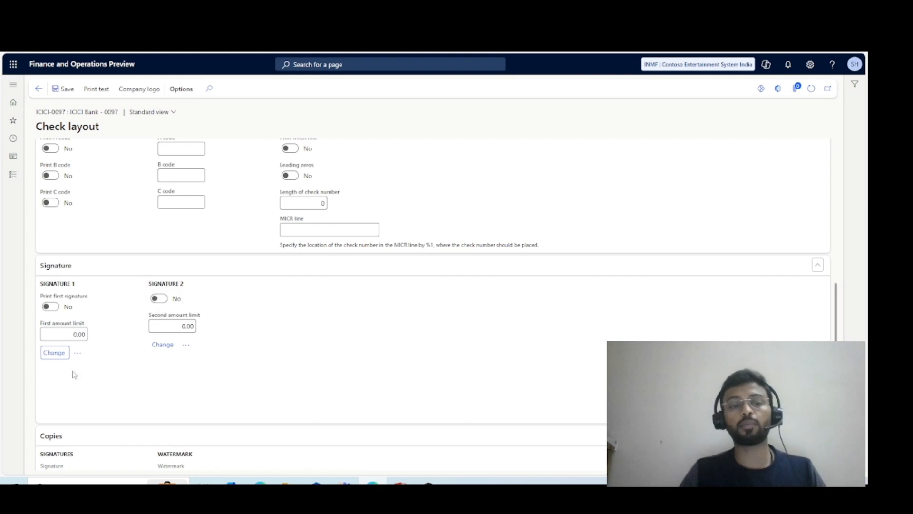
scroll(96, 379, "down", 2)
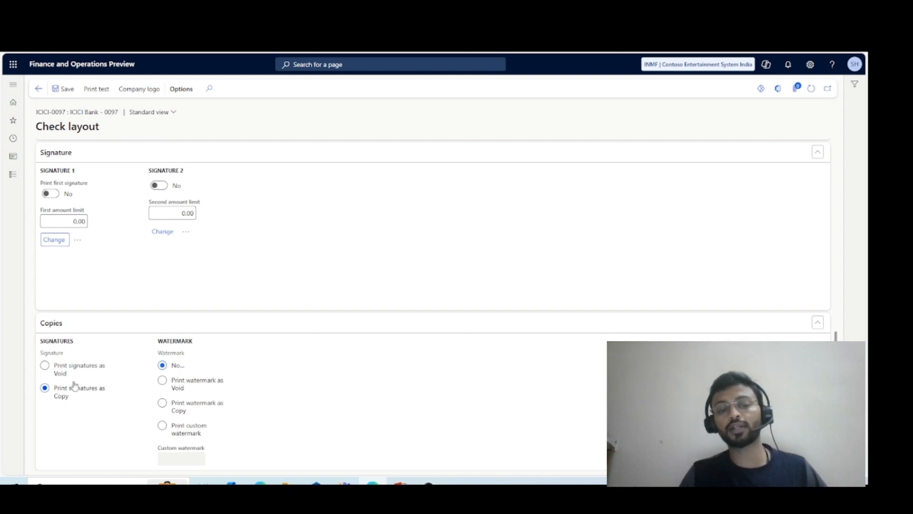
scroll(65, 418, "up", 1)
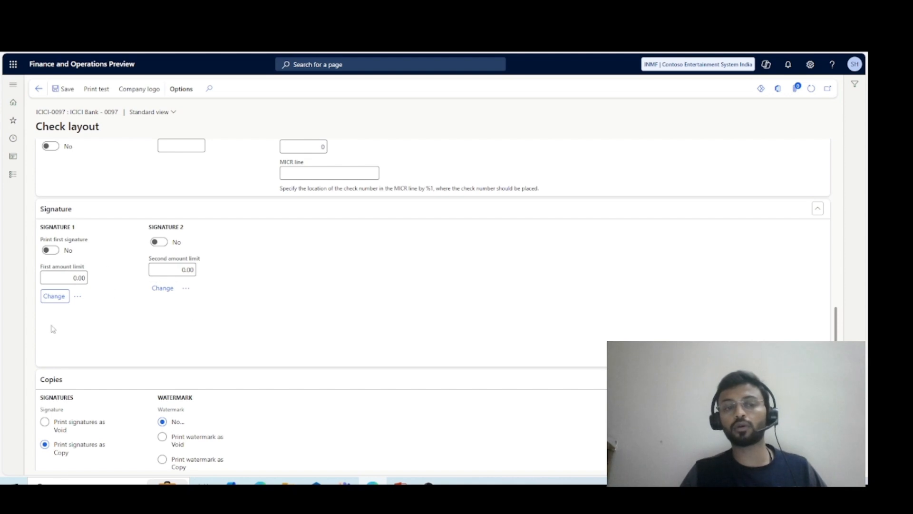
scroll(143, 302, "up", 1)
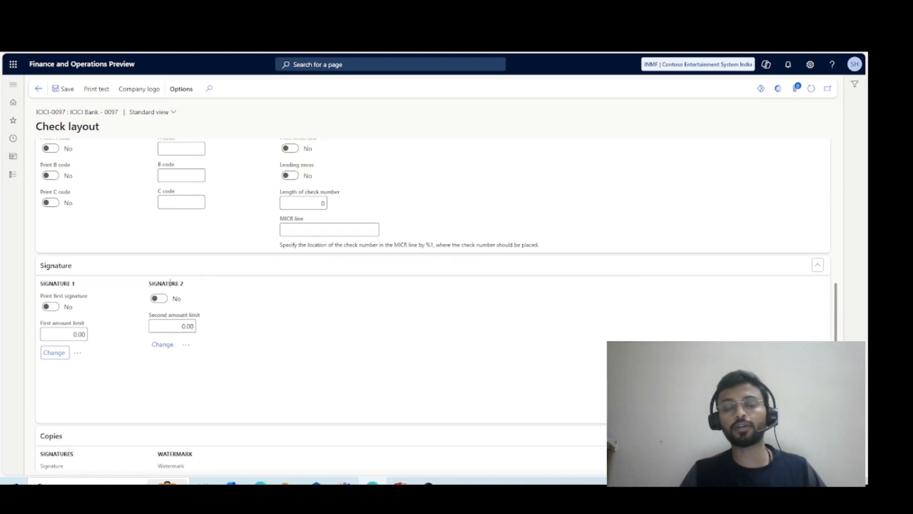
scroll(170, 283, "up", 8)
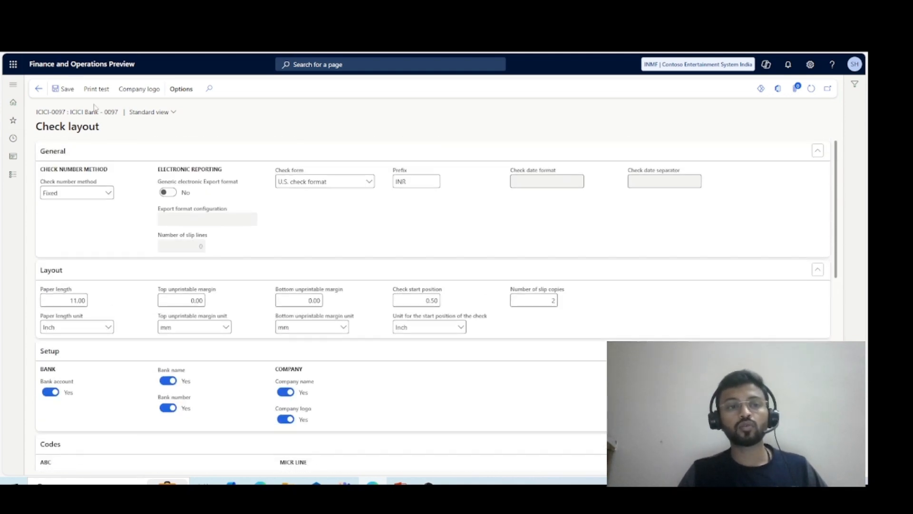
left_click(96, 88)
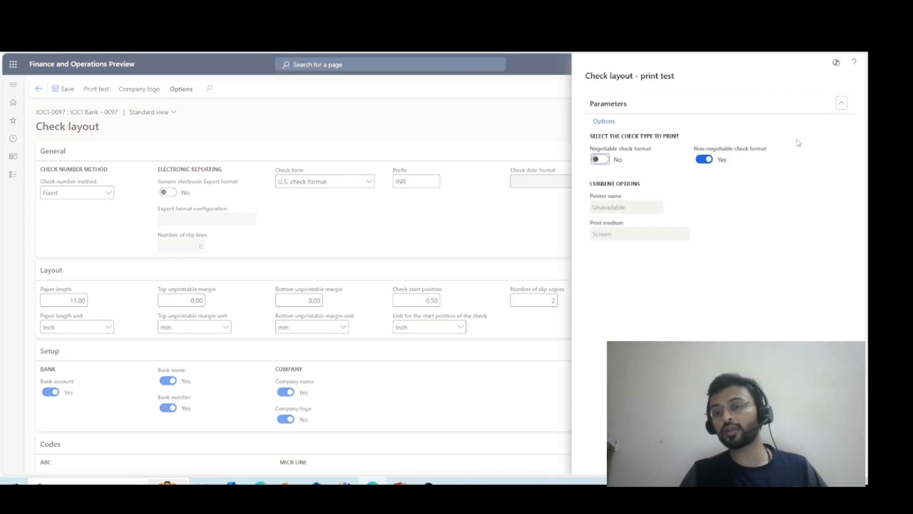
left_click(805, 460)
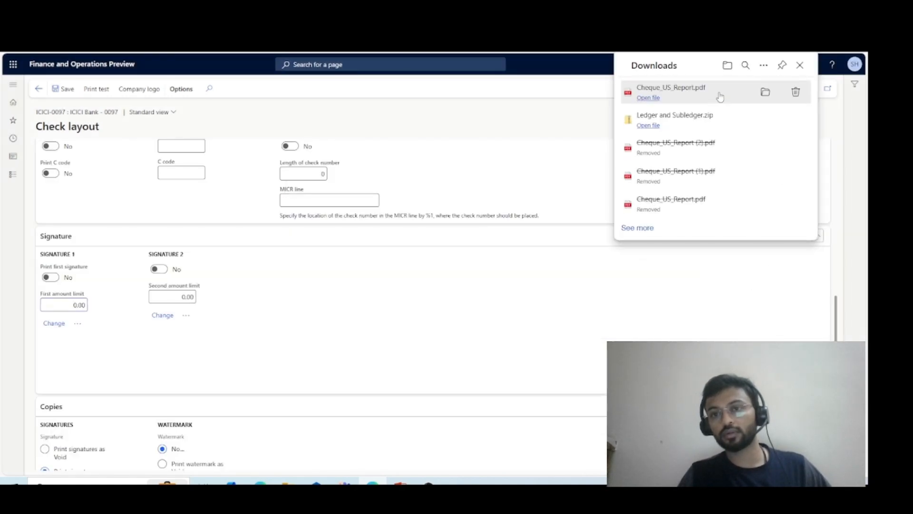
left_click(720, 97)
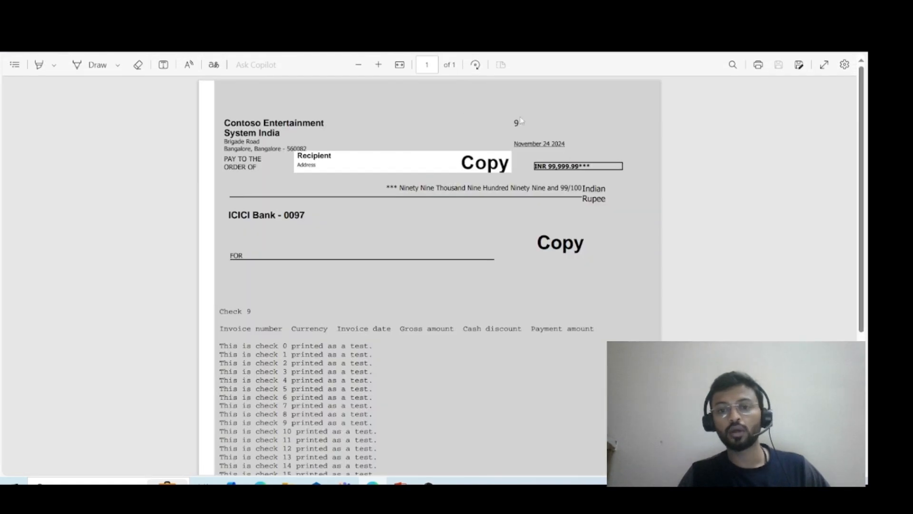
- Examine the test check's header, amount and signature area and the two slip copies printed below it
scroll(519, 122, "down", 4)
scroll(438, 276, "up", 4)
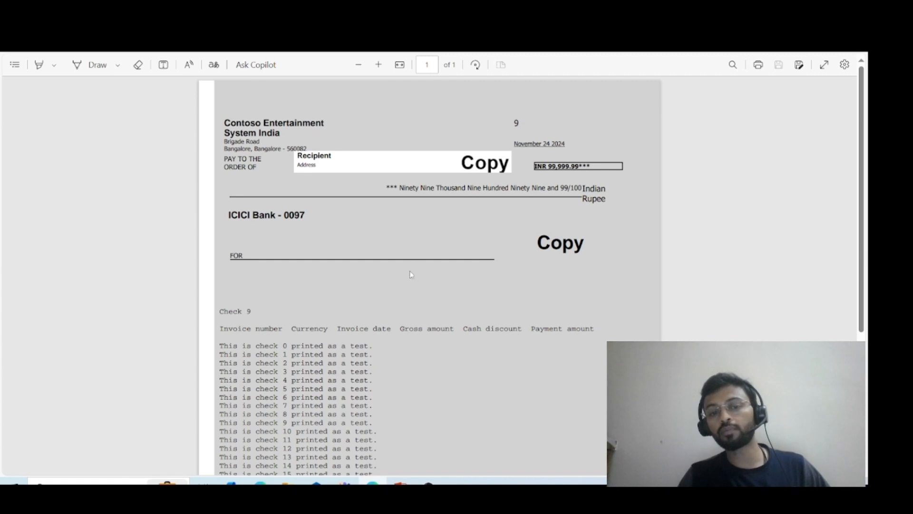
scroll(407, 352, "down", 4)
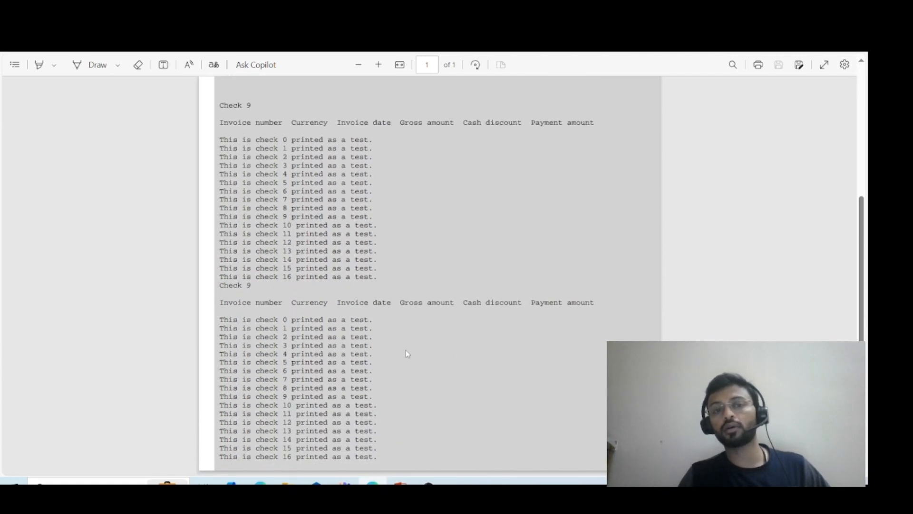
scroll(191, 309, "up", 1)
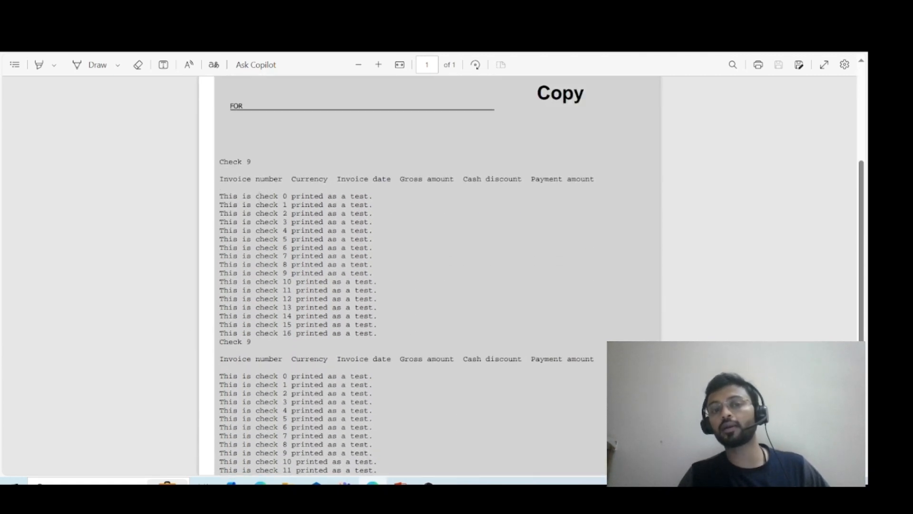
left_click_drag(256, 196, 373, 196)
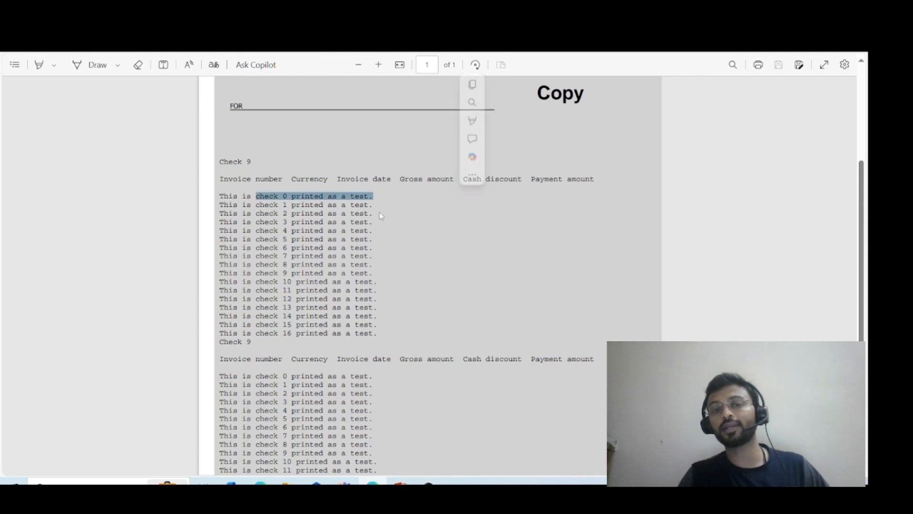
scroll(349, 220, "down", 1)
scroll(428, 266, "up", 3)
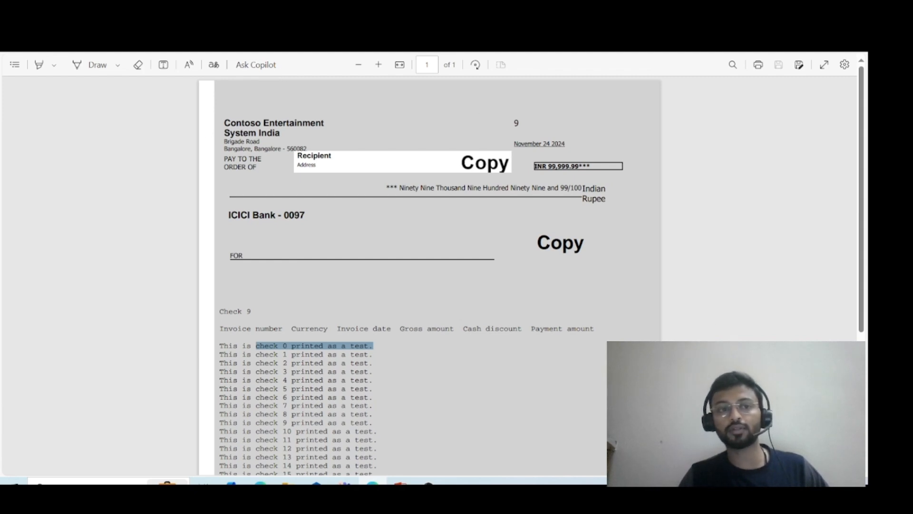
- Compare the signature options for copies in the check layout with the Copy marks on the printed test check
left_click(157, 28)
scroll(74, 373, "down", 2)
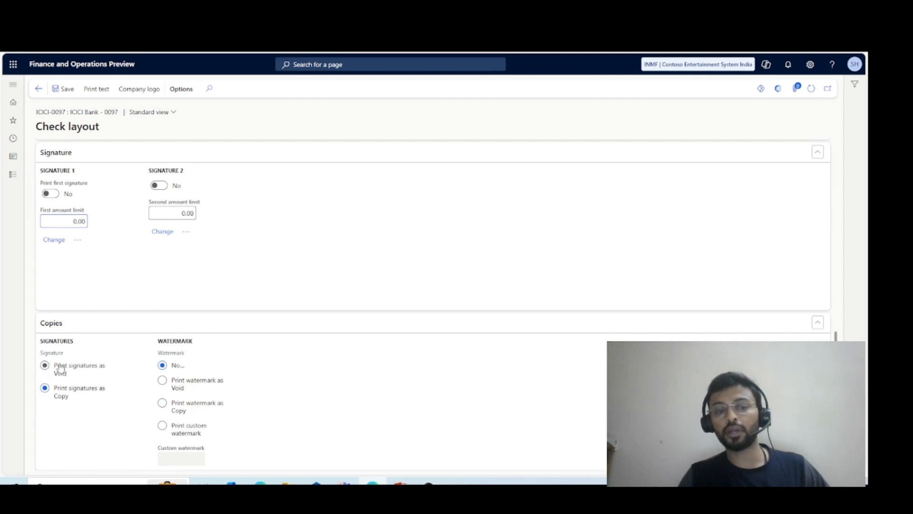
left_click(428, 25)
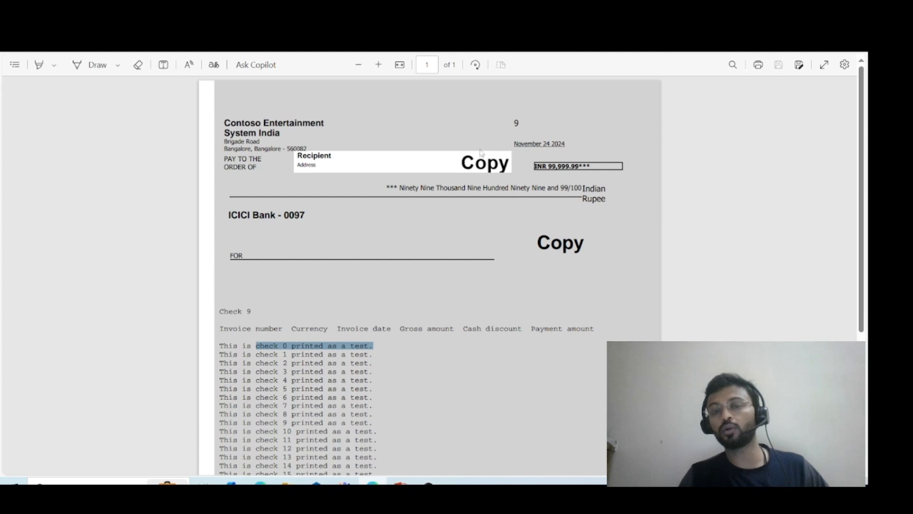
mouse_move(537, 243)
left_mouse_down()
mouse_move(571, 248)
mouse_move(553, 247)
left_mouse_up()
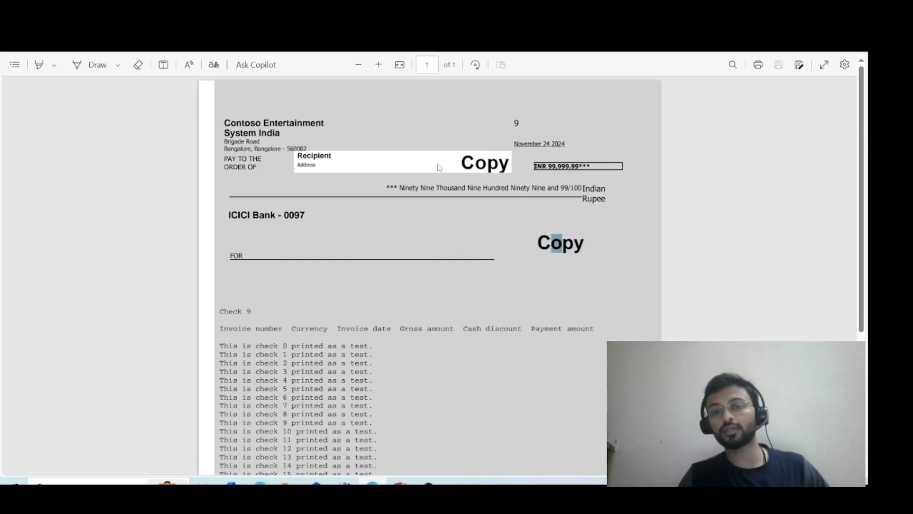
left_click(453, 170)
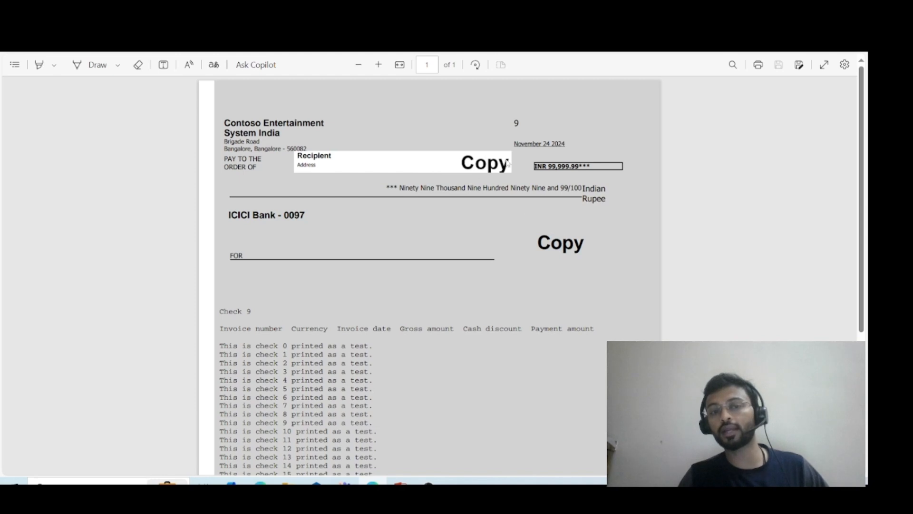
- Return to the check layout and set the check start position to 4.00 inches
left_click(191, 21)
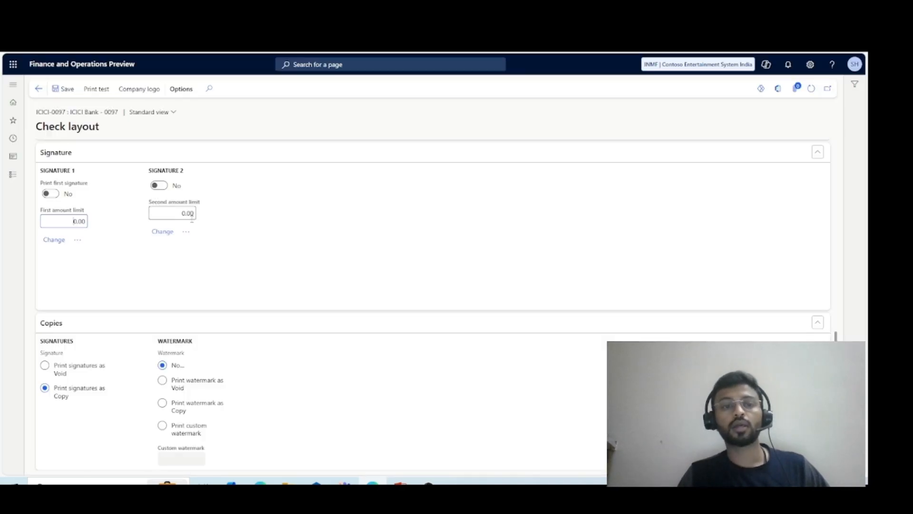
scroll(171, 221, "up", 10)
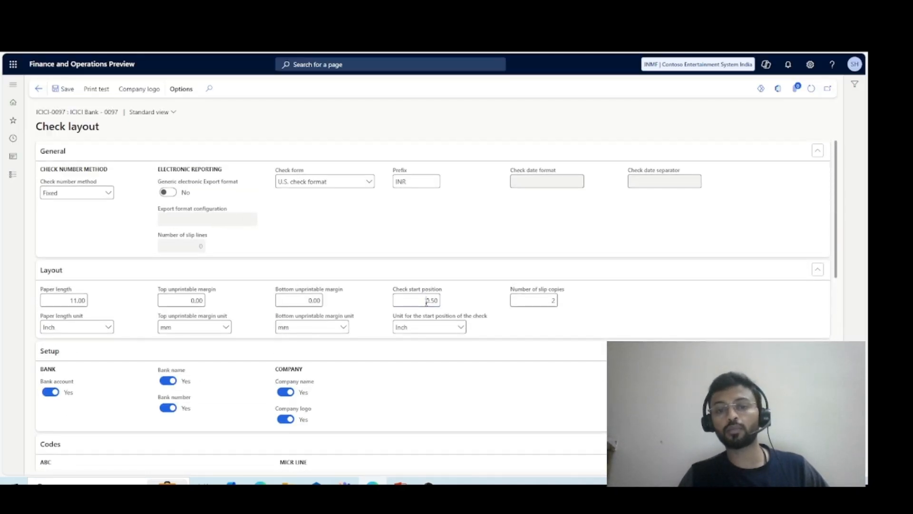
left_click_drag(427, 301, 612, 206)
type("4")
left_click(395, 459)
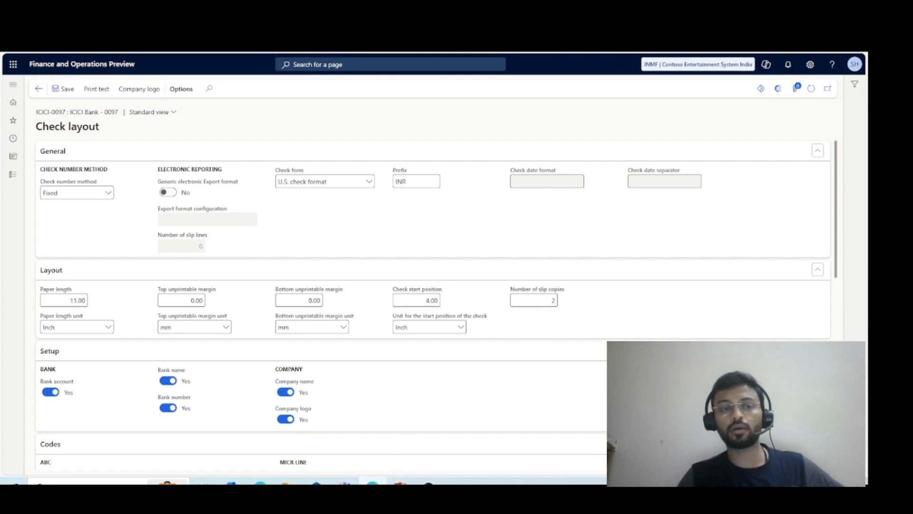
- Run another non-negotiable print test and inspect the check's position in the downloaded Cheque_US_Report (1).pdf
left_click(96, 89)
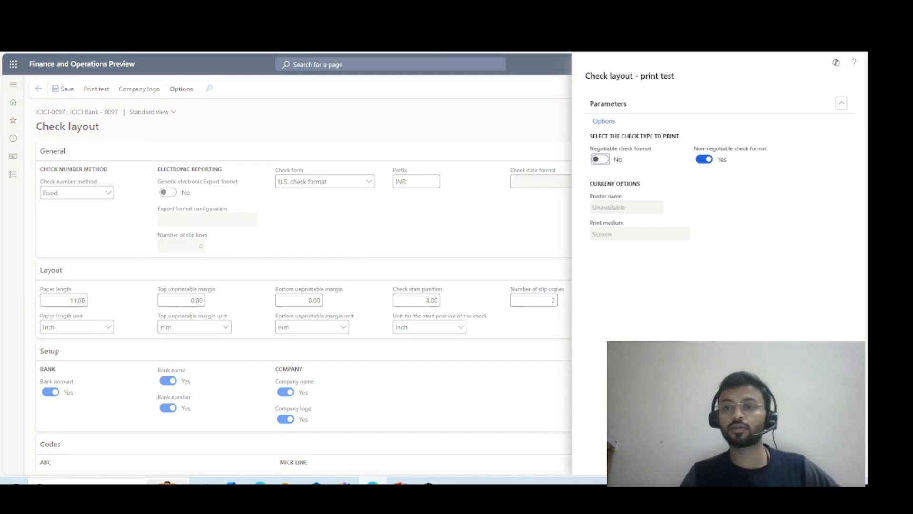
left_click(806, 460)
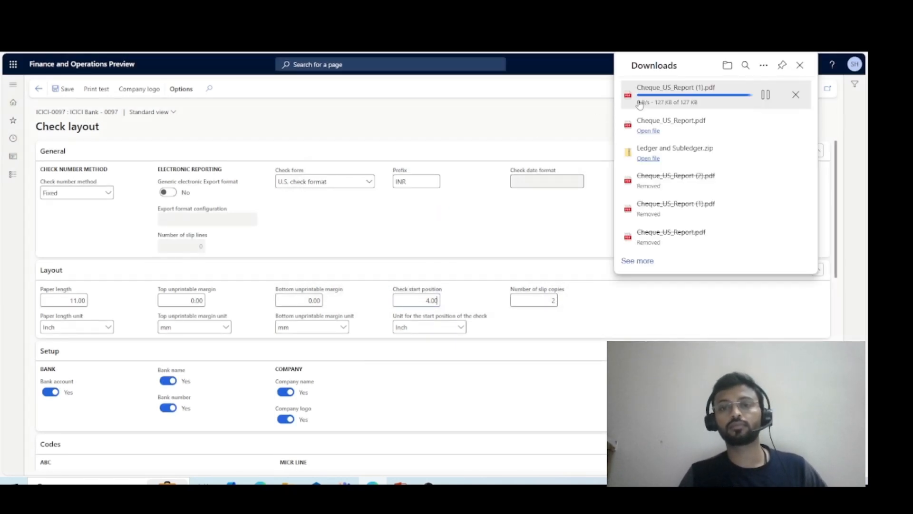
left_click(670, 100)
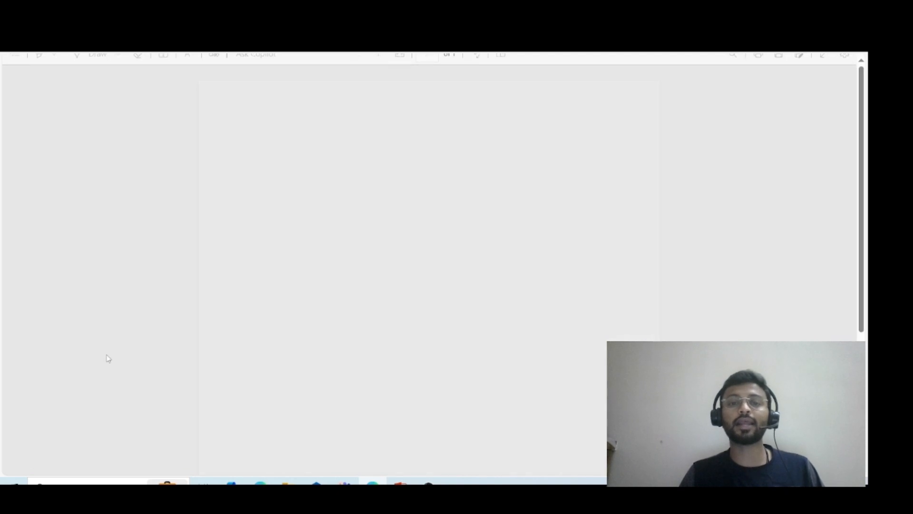
scroll(333, 326, "down", 5)
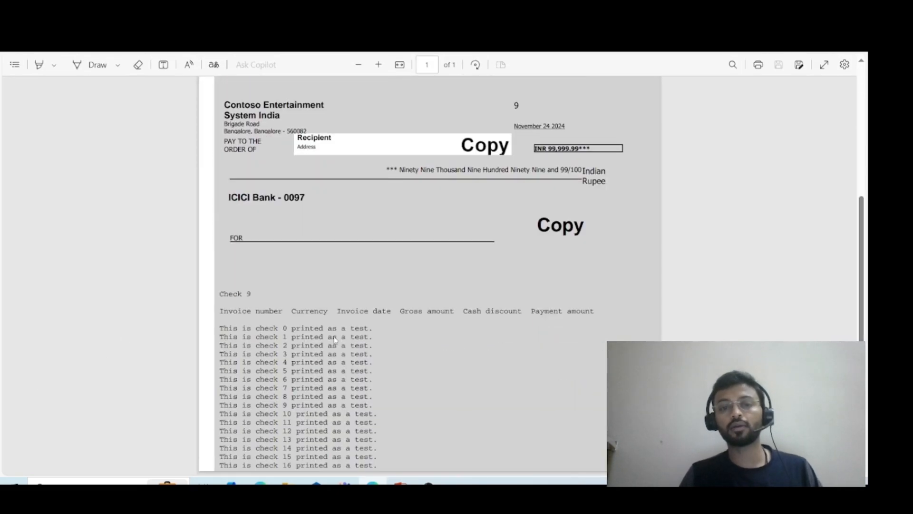
scroll(308, 361, "down", 3)
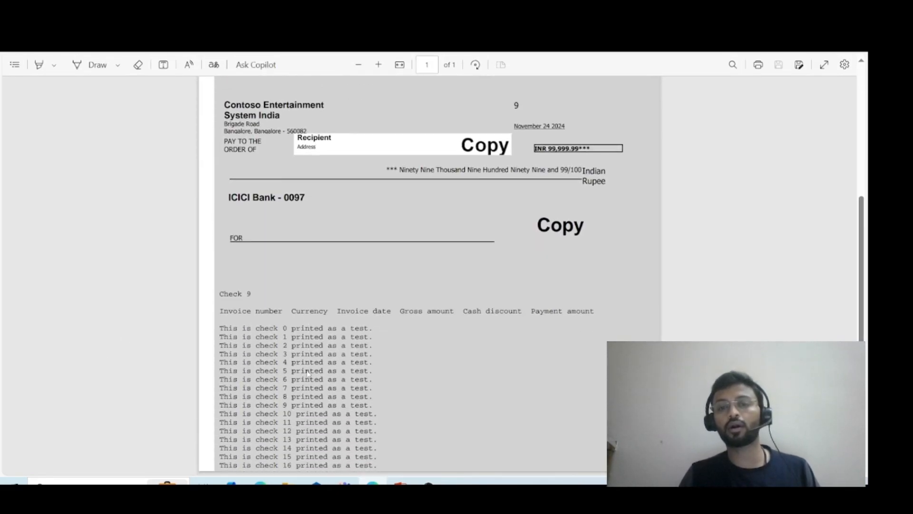
scroll(307, 366, "up", 3)
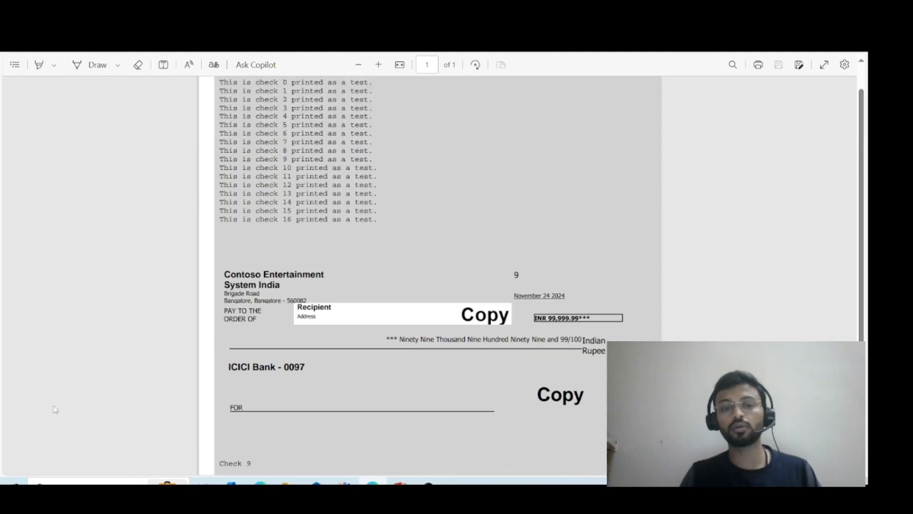
key("ctrl+shift+Tab")
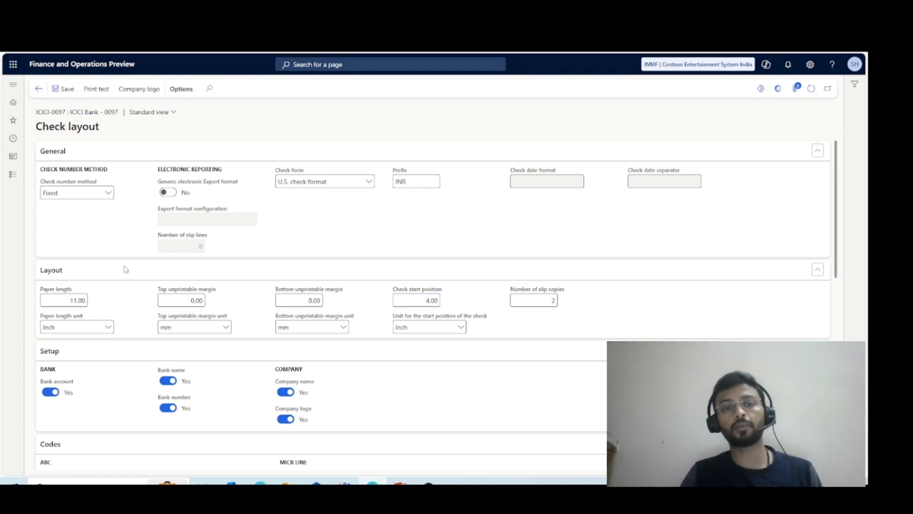
- Return to the bank accounts list and create check numbers for the ICICI Bank account, starting from 3
key("Escape")
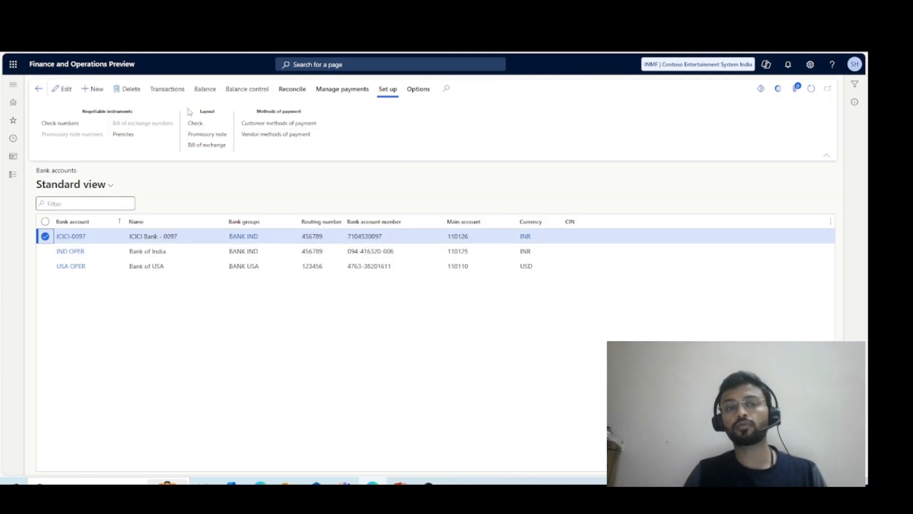
left_click(359, 98)
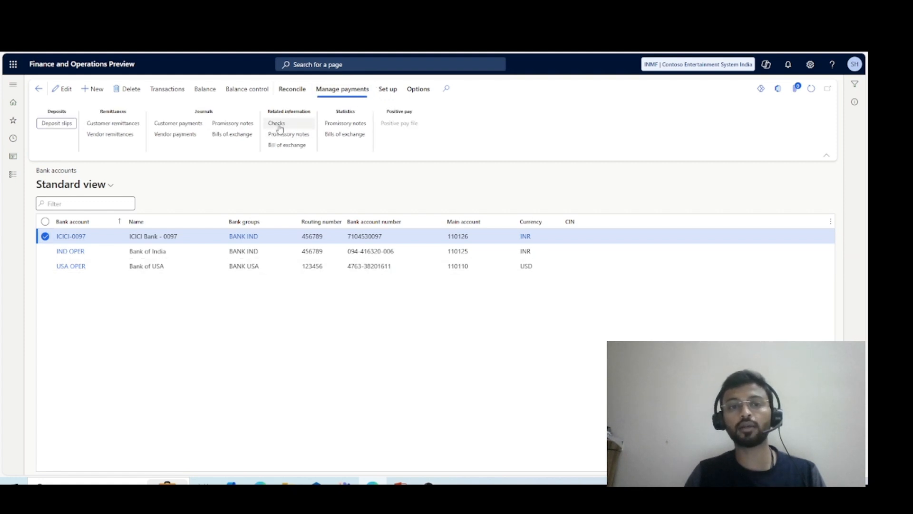
left_click(387, 89)
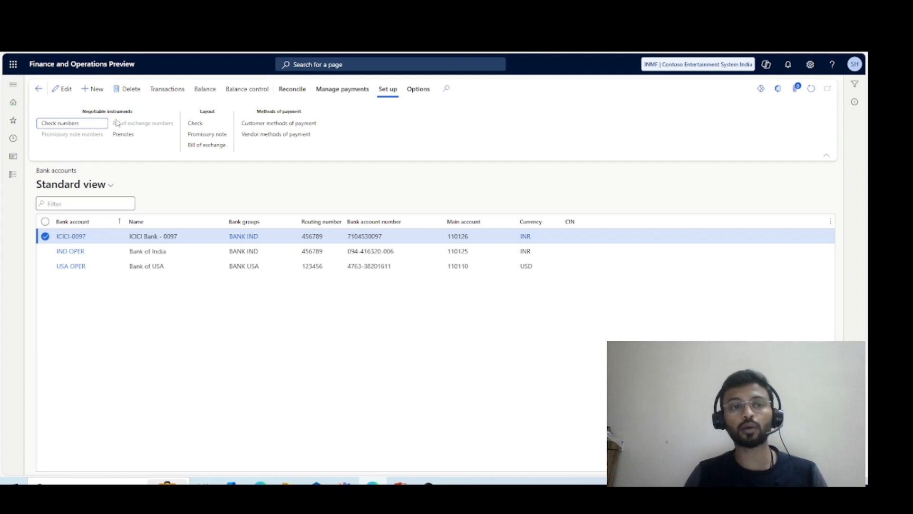
left_click(63, 125)
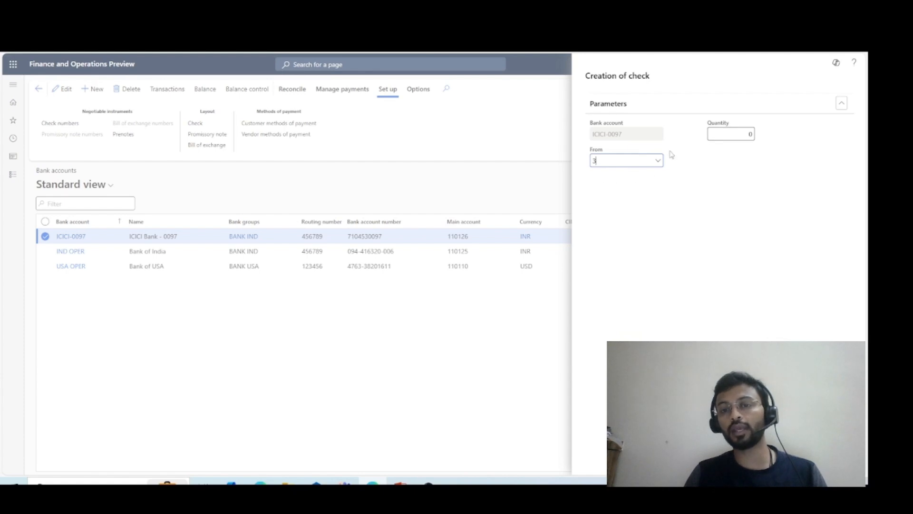
left_click(735, 133)
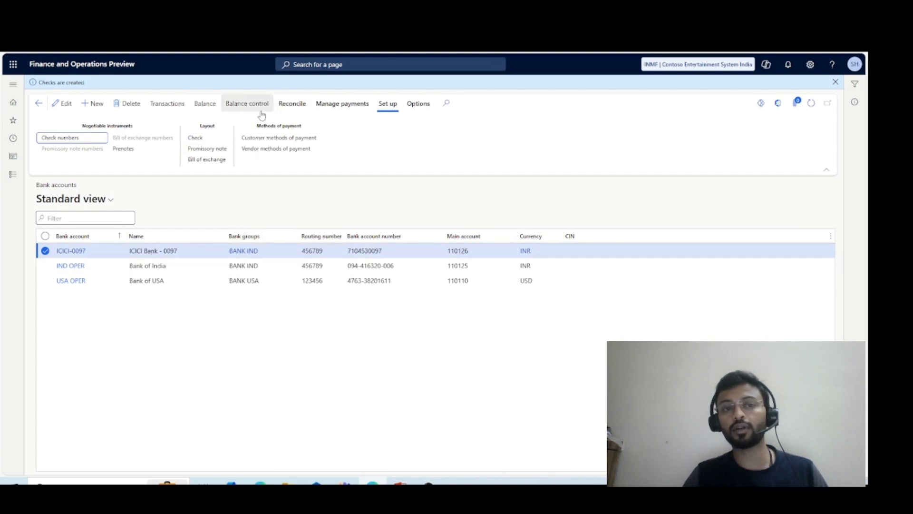
- Open the ICICI Bank account's checks, include checks without dates, and go through the created and canceled entries
left_click(365, 106)
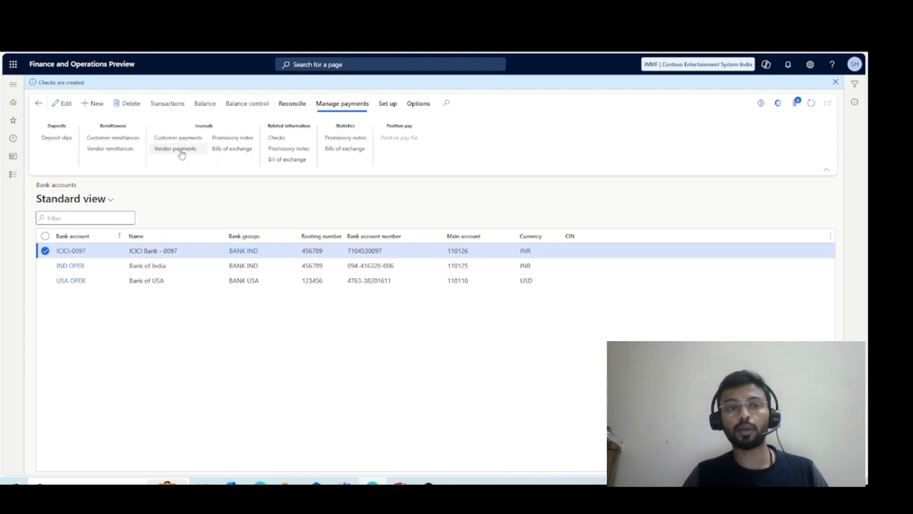
left_click(290, 137)
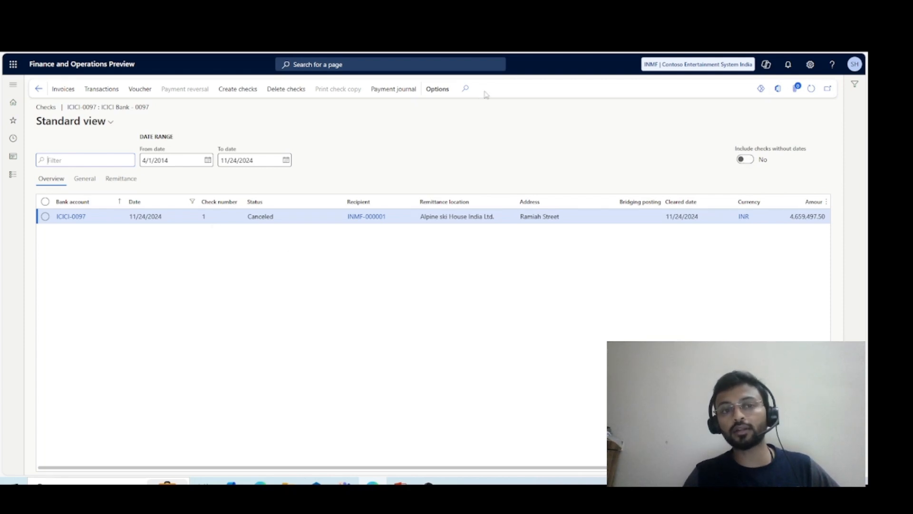
left_click(745, 160)
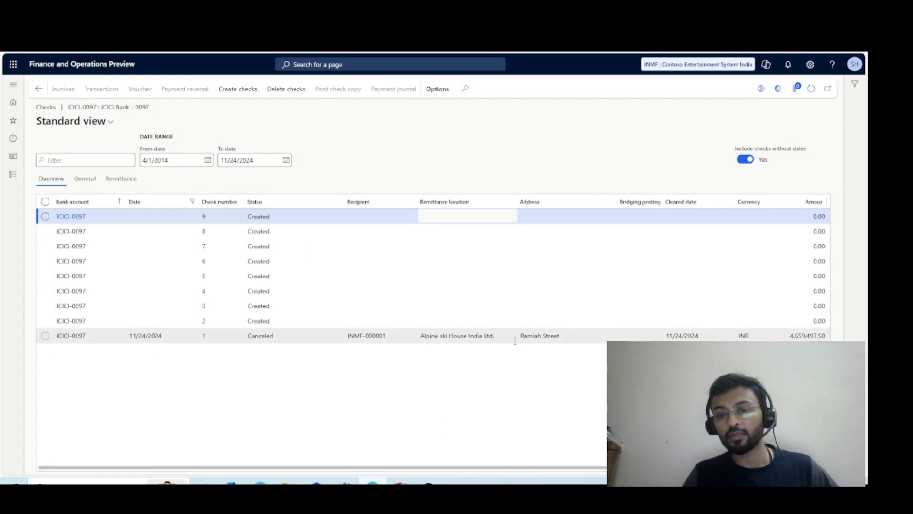
left_click(499, 336)
left_click(183, 321)
left_click(183, 261)
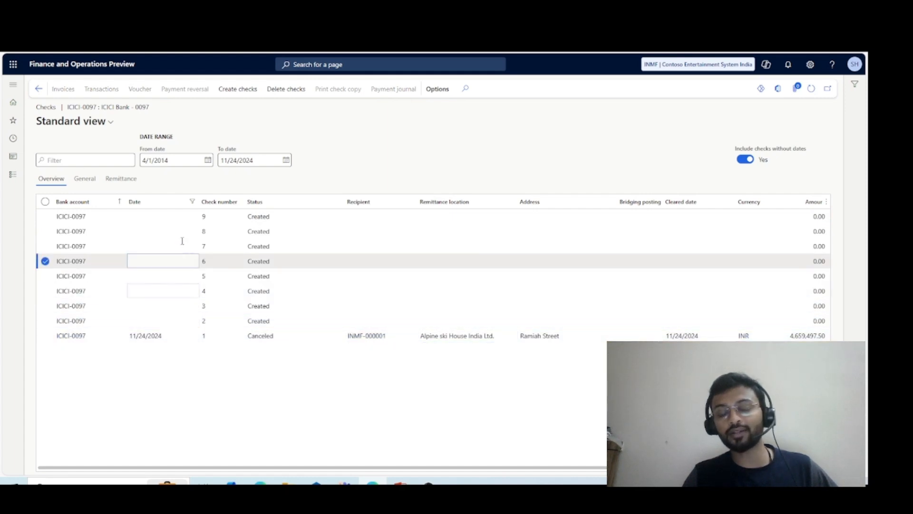
left_click(182, 217)
left_click(215, 336)
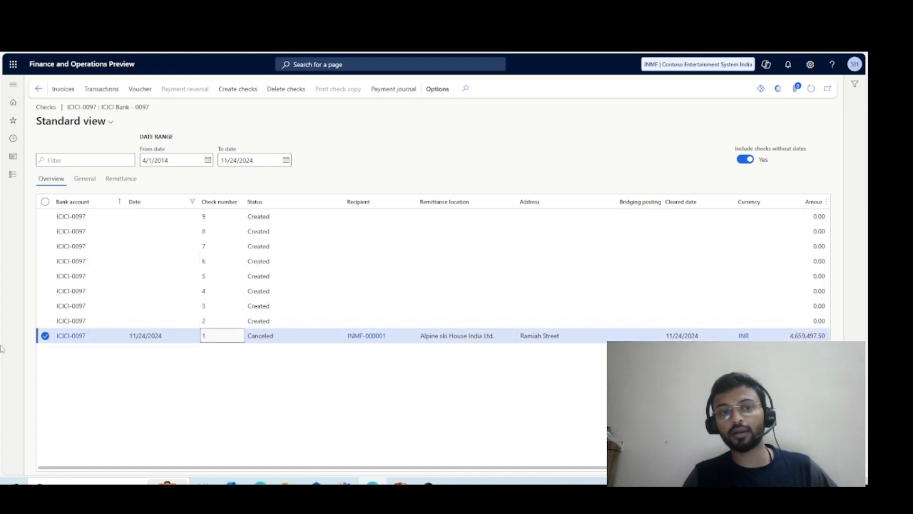
- Create a further check for the ICICI Bank account, starting from number 10
left_click(227, 88)
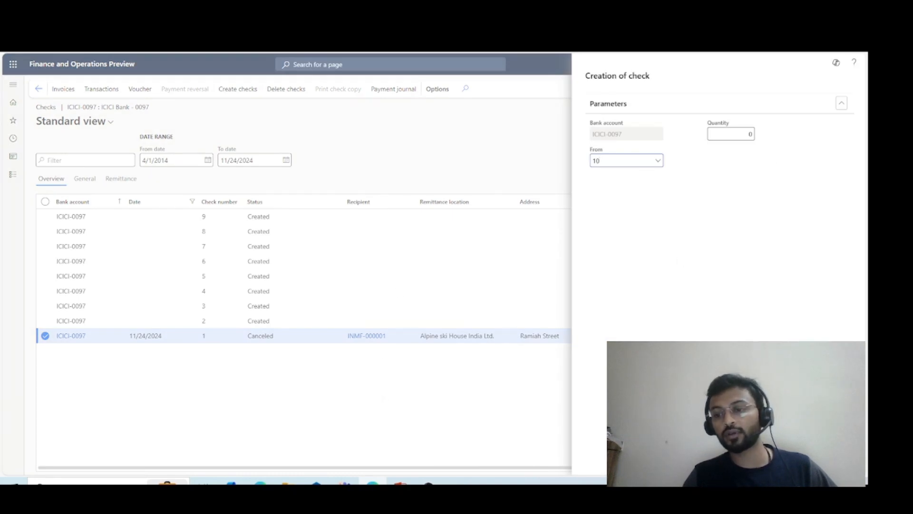
left_click(749, 134)
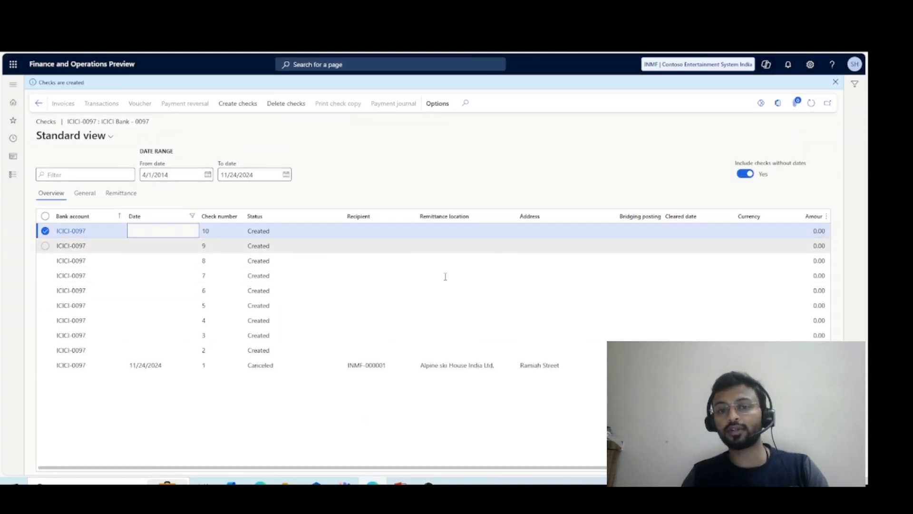
left_click(395, 305)
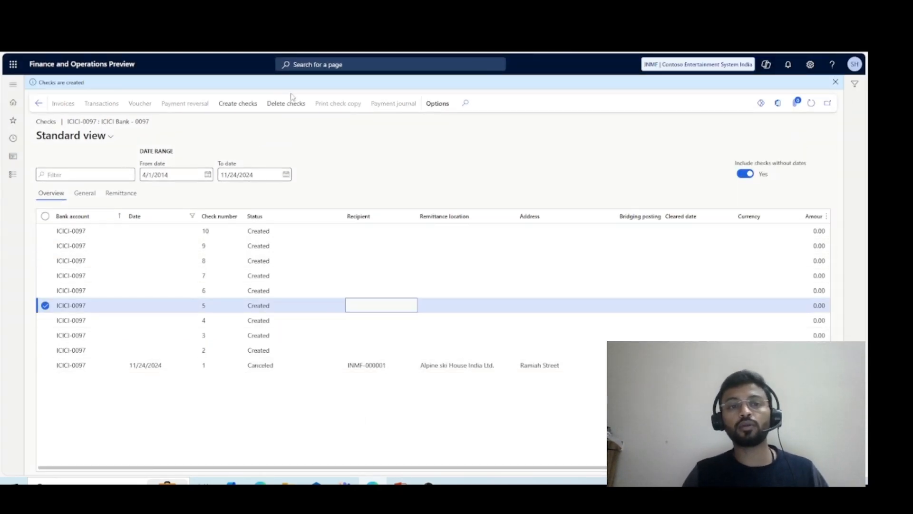
- View the voucher transactions of canceled check 1 and return to the checks list
left_click(212, 365)
left_click(215, 353)
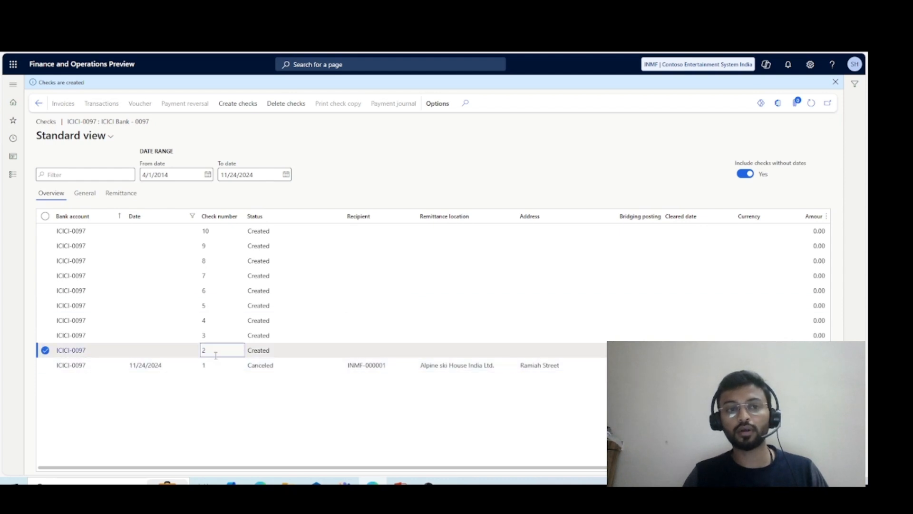
left_click(214, 365)
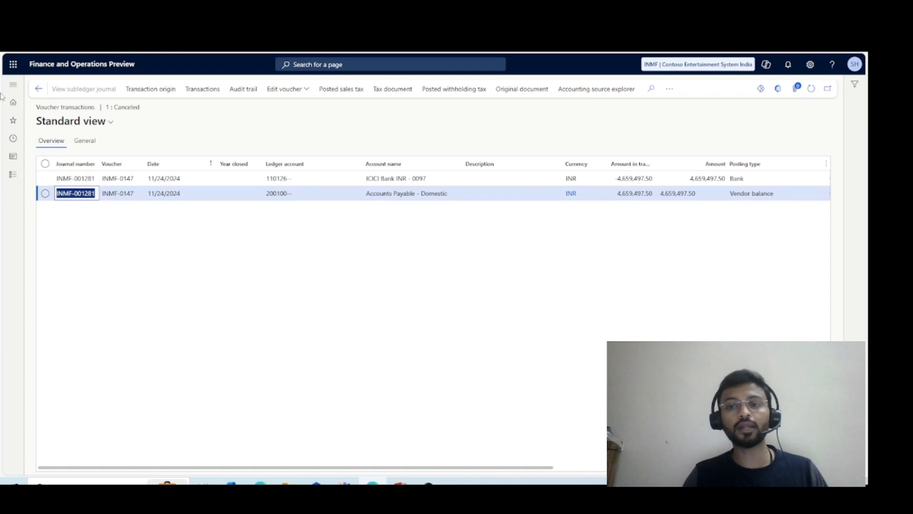
left_click(38, 89)
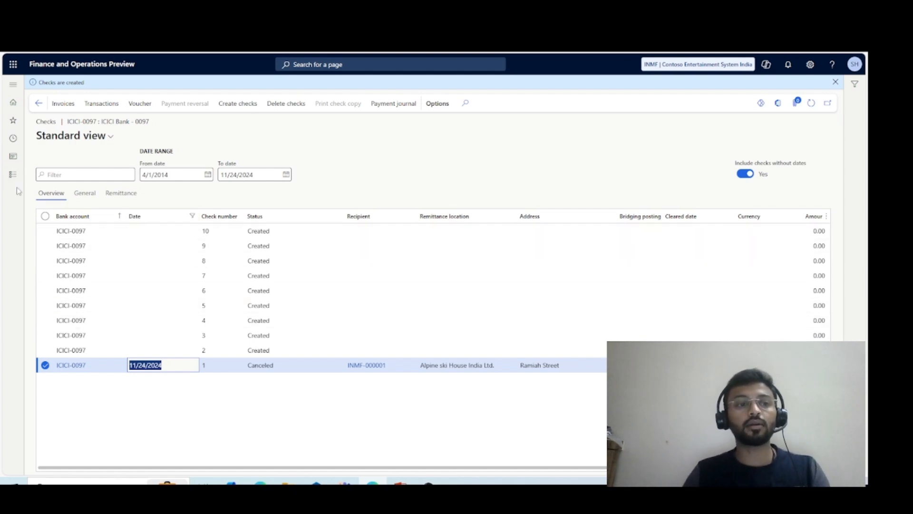
- Open the vendor methods of payment in Accounts payable and select the CHK method
left_click(13, 174)
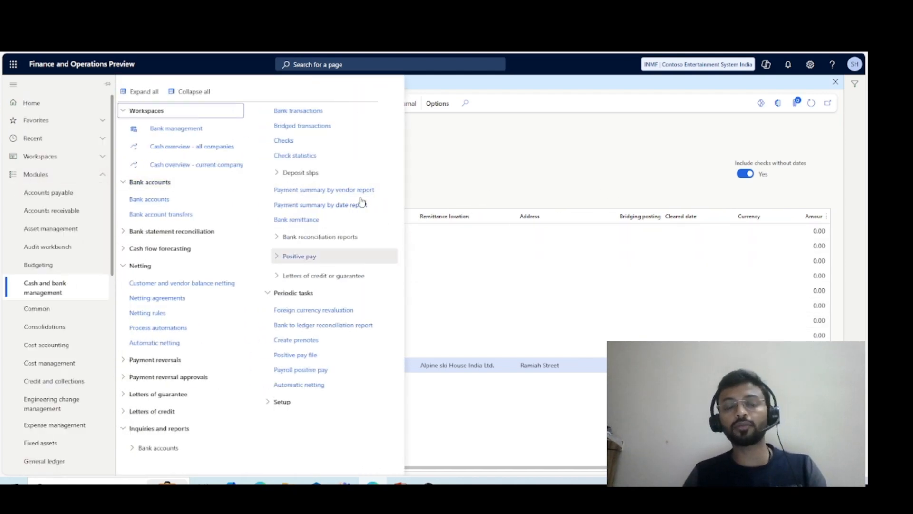
left_click(48, 202)
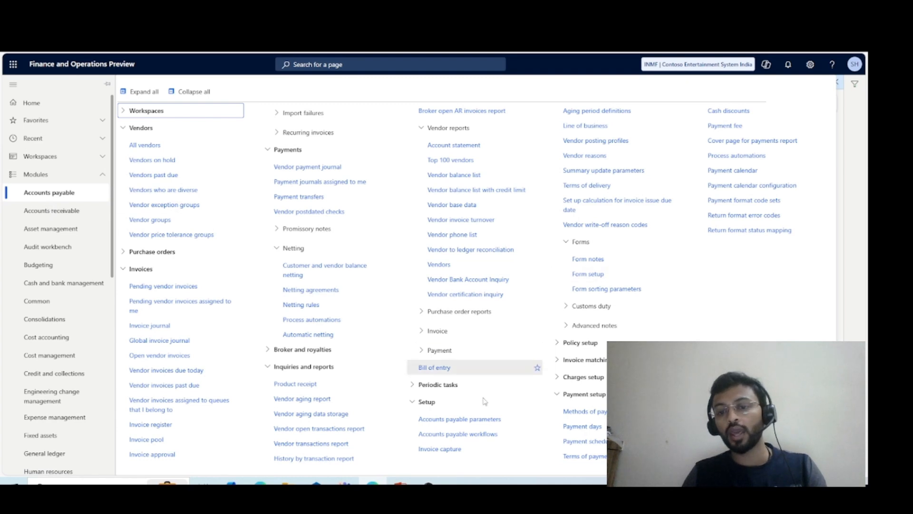
left_click(600, 412)
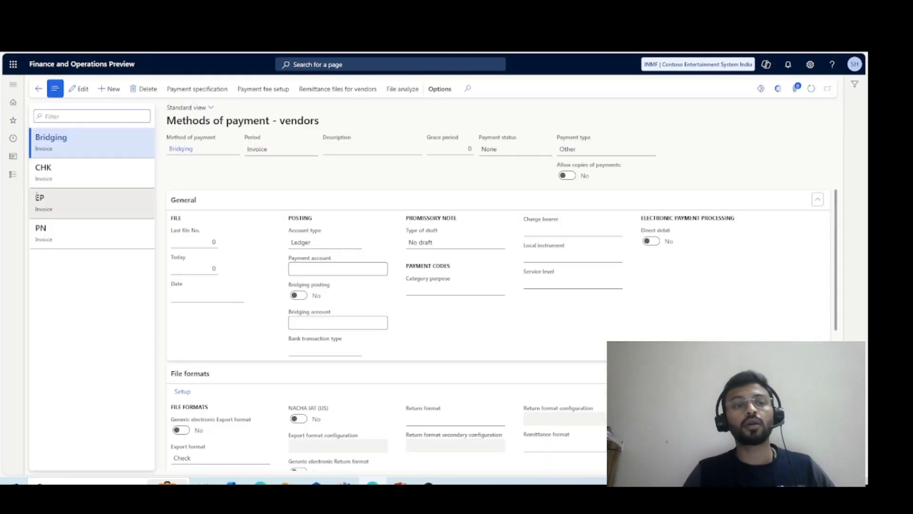
left_click(89, 172)
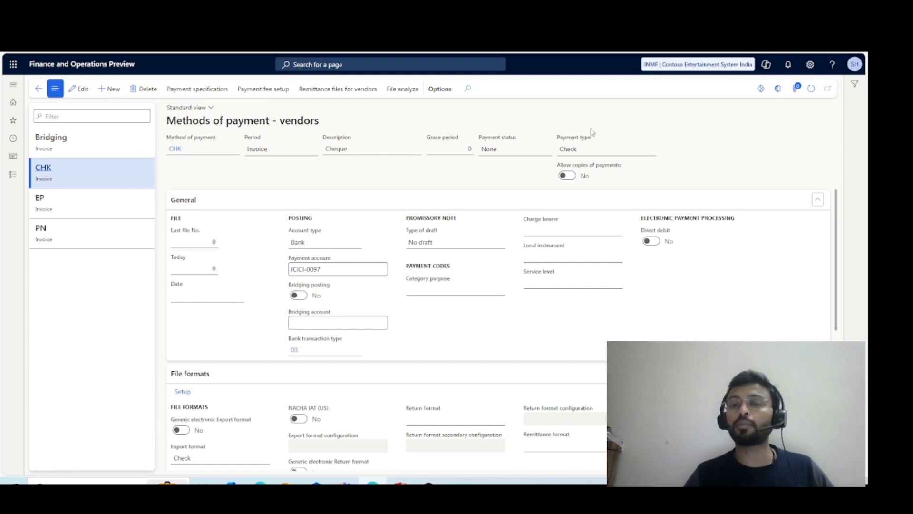
- Review the payment type and payment status options of the CHK method, keeping Check and None
left_click(653, 150)
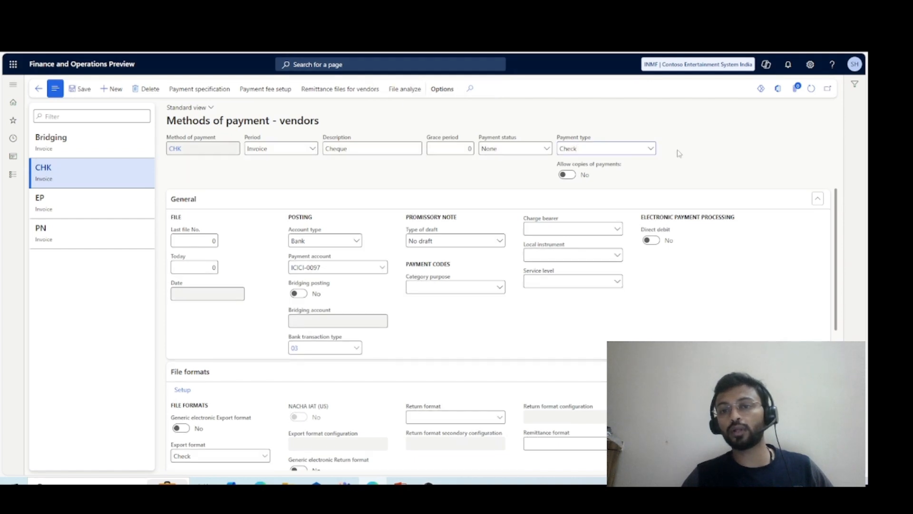
left_click(650, 149)
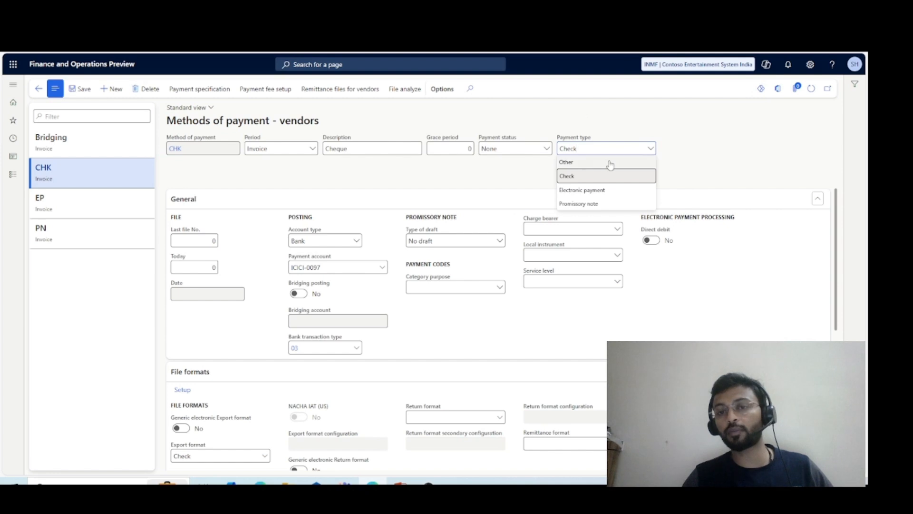
left_click(576, 176)
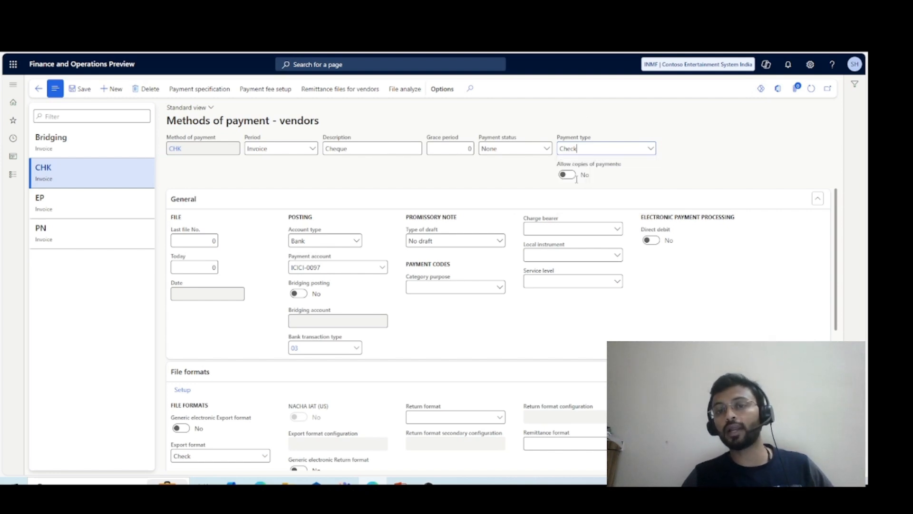
left_click(547, 149)
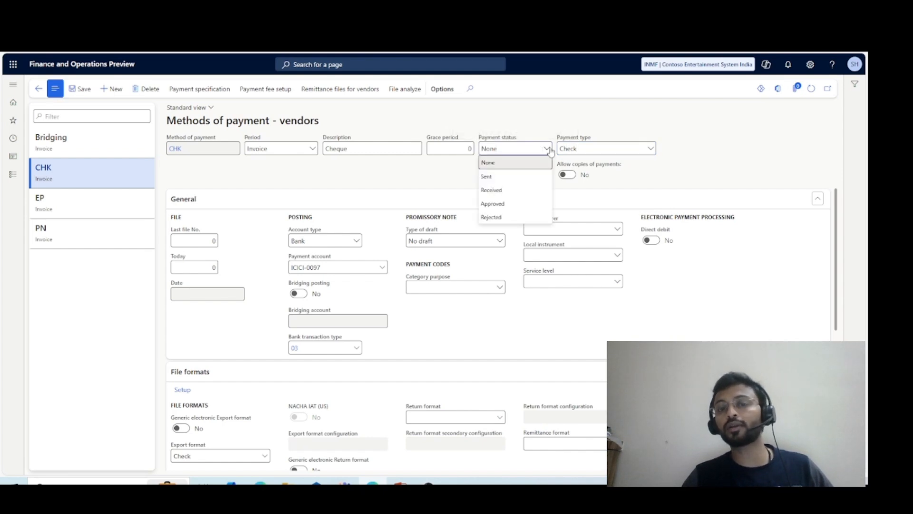
left_click(547, 149)
scroll(241, 273, "down", 3)
scroll(242, 273, "up", 3)
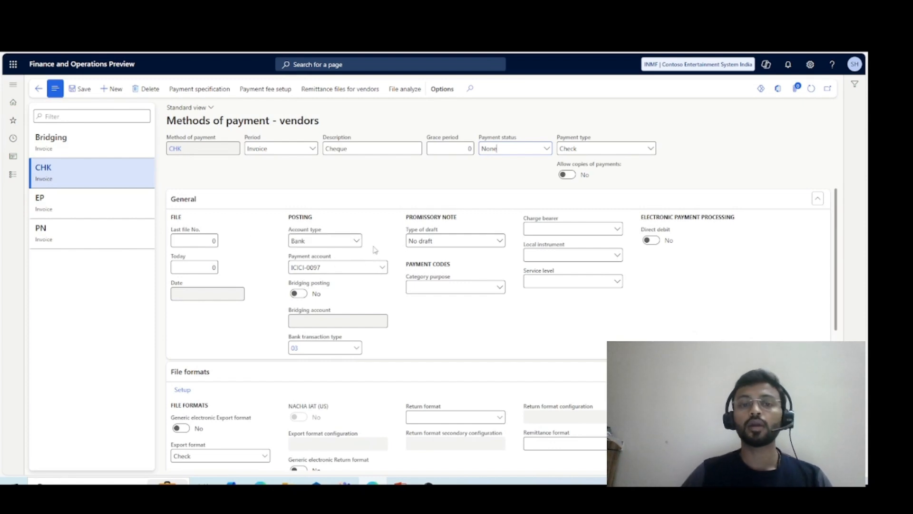
- Choose 03 (check) as the bank transaction type for the CHK payment method
scroll(286, 303, "down", 1)
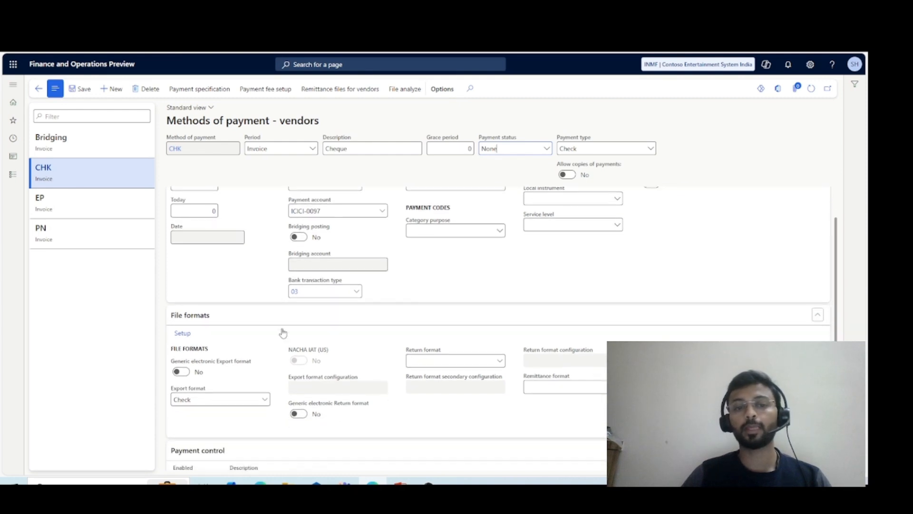
left_click(356, 291)
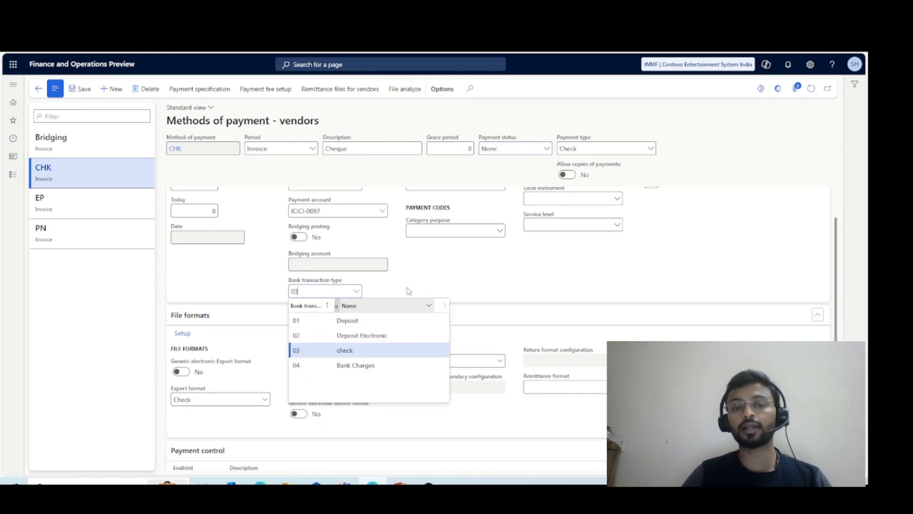
left_click(355, 352)
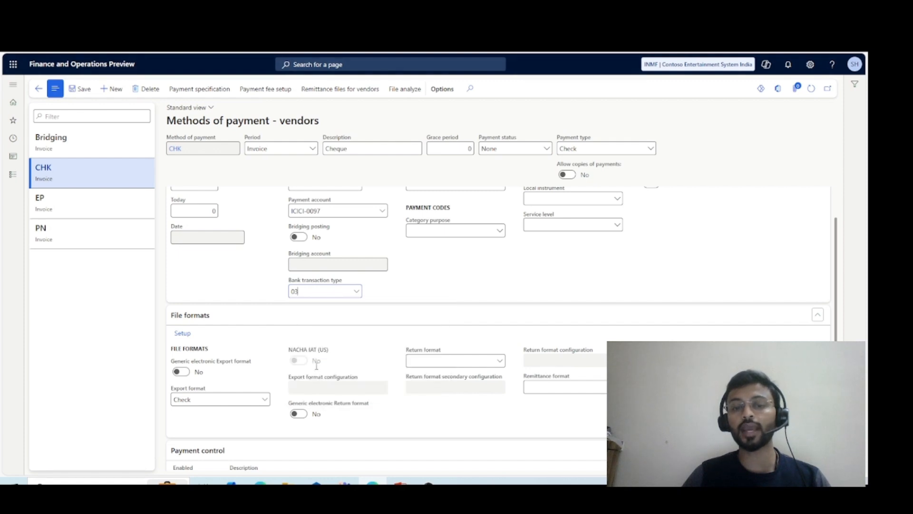
- Review the Export, Return and Remittance file format setup for the CHK method, and return to the method of payment
scroll(319, 359, "down", 2)
scroll(200, 290, "up", 1)
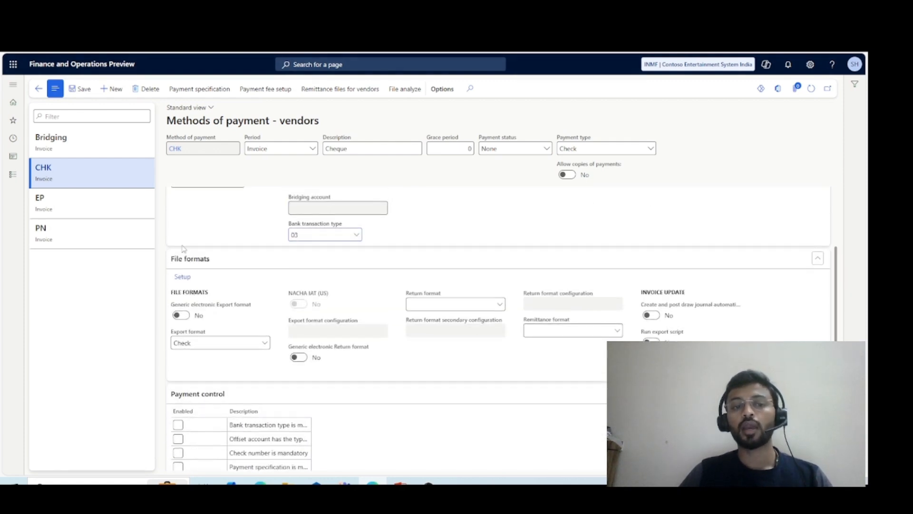
left_click(183, 277)
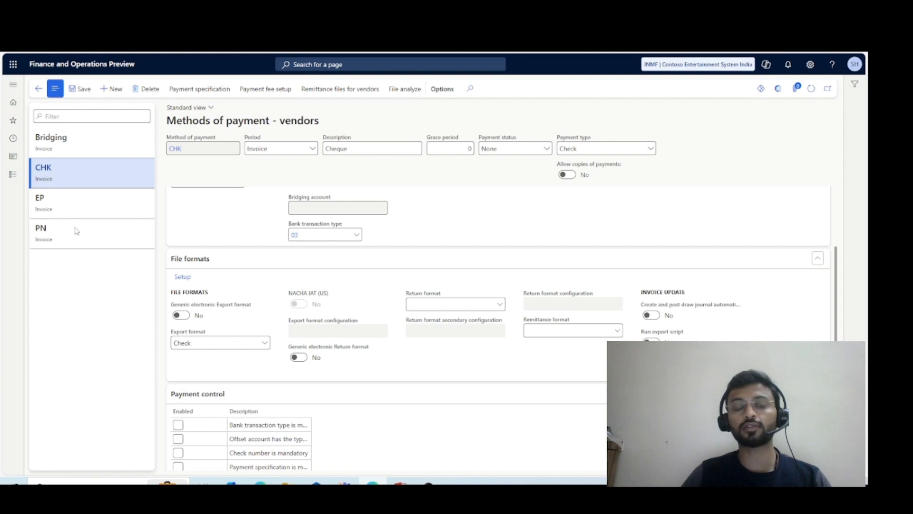
left_click(214, 175)
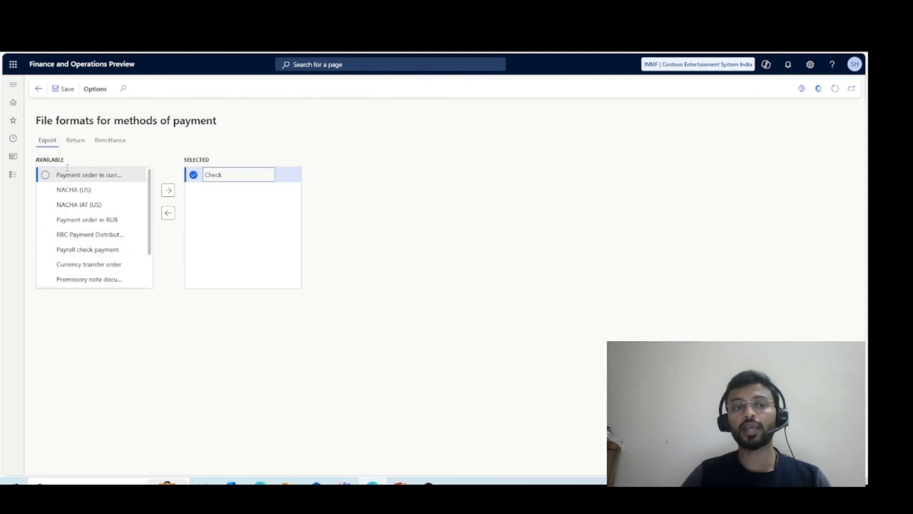
left_click(76, 140)
left_click(110, 142)
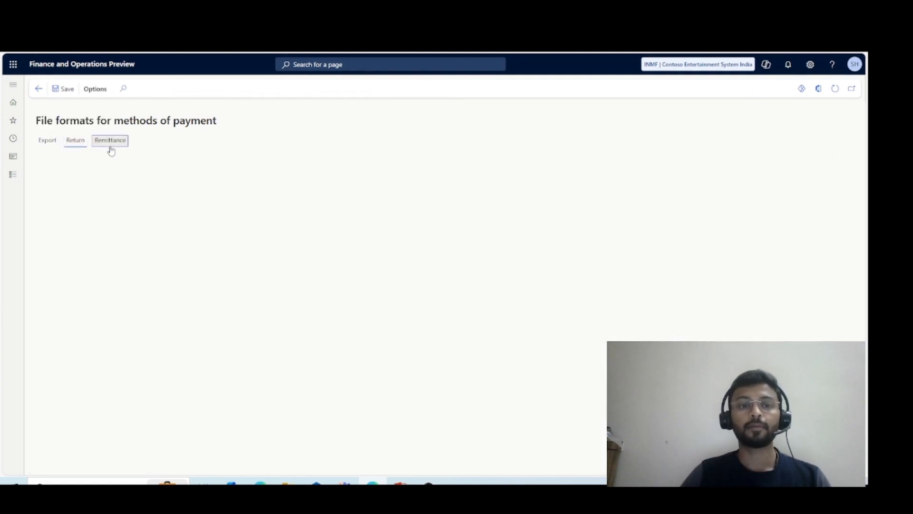
left_click(39, 89)
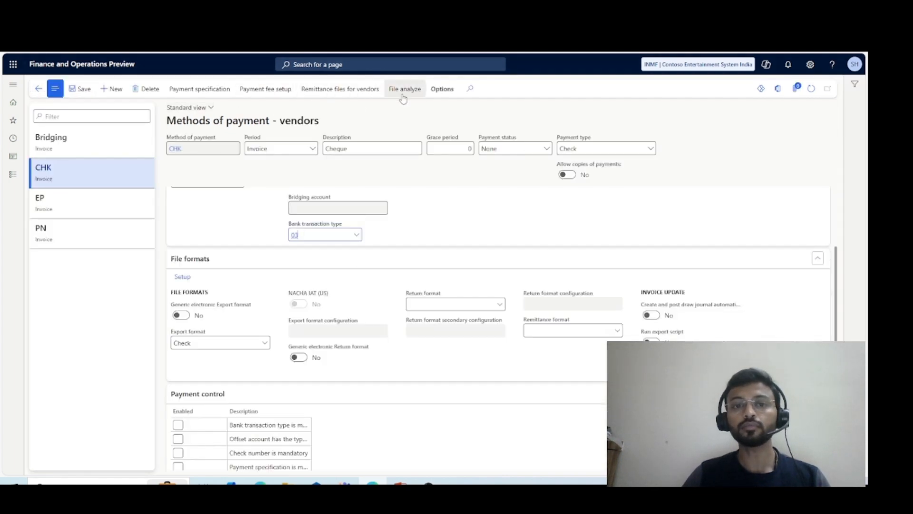
- Enable the CHK payment controls for a mandatory bank transaction type and for the offset account type
scroll(388, 288, "down", 2)
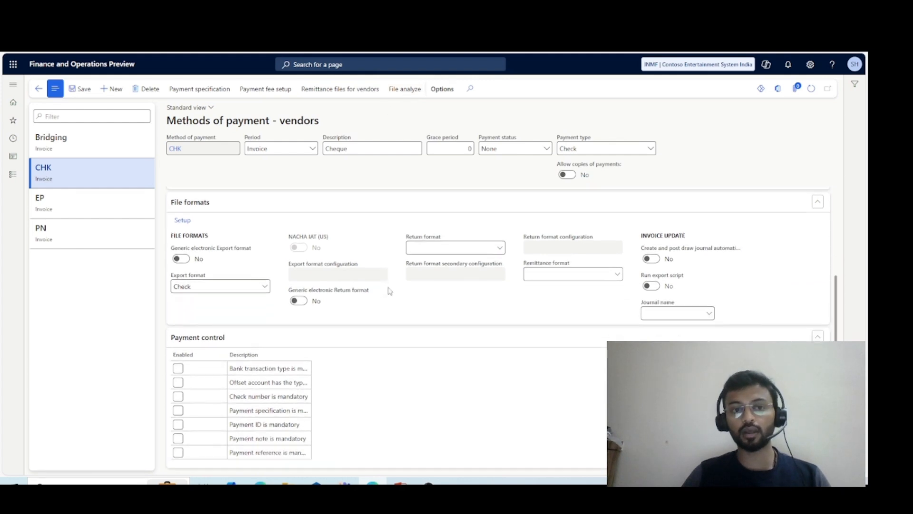
scroll(247, 368, "down", 3)
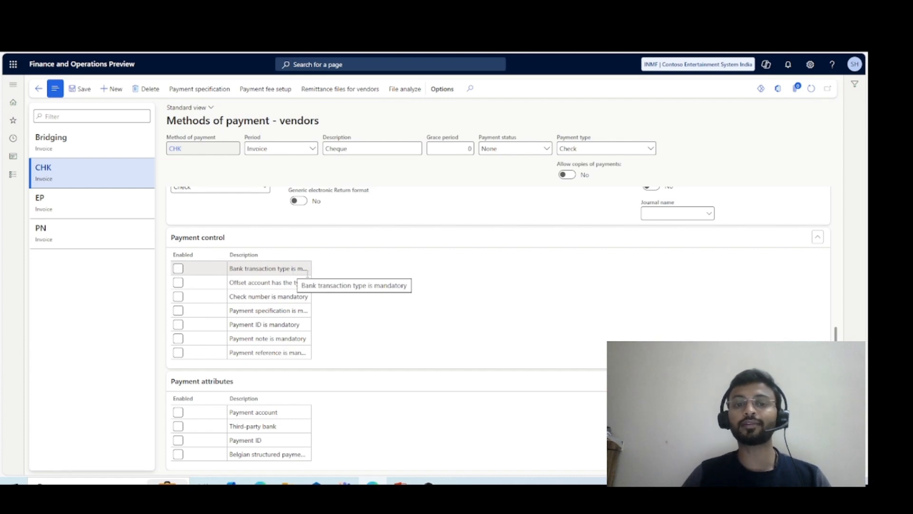
left_click(178, 270)
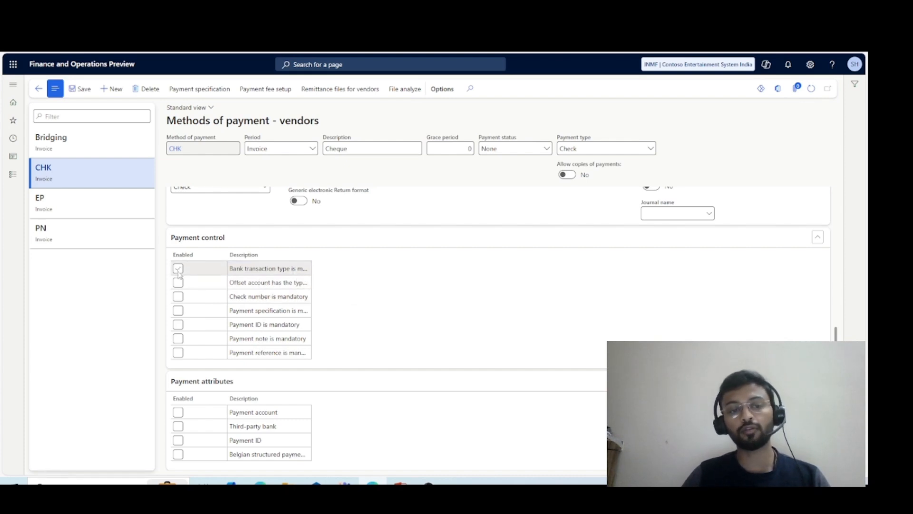
left_click(234, 272)
left_click(178, 268)
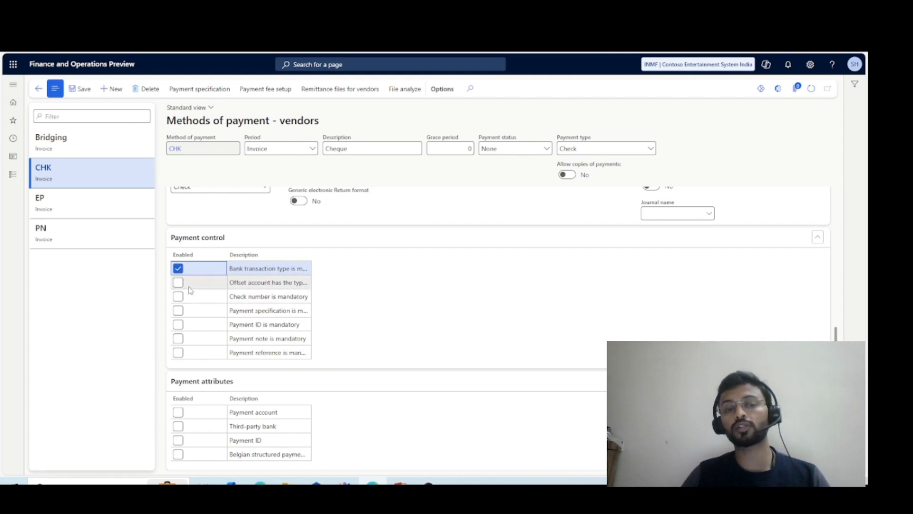
left_click(274, 282)
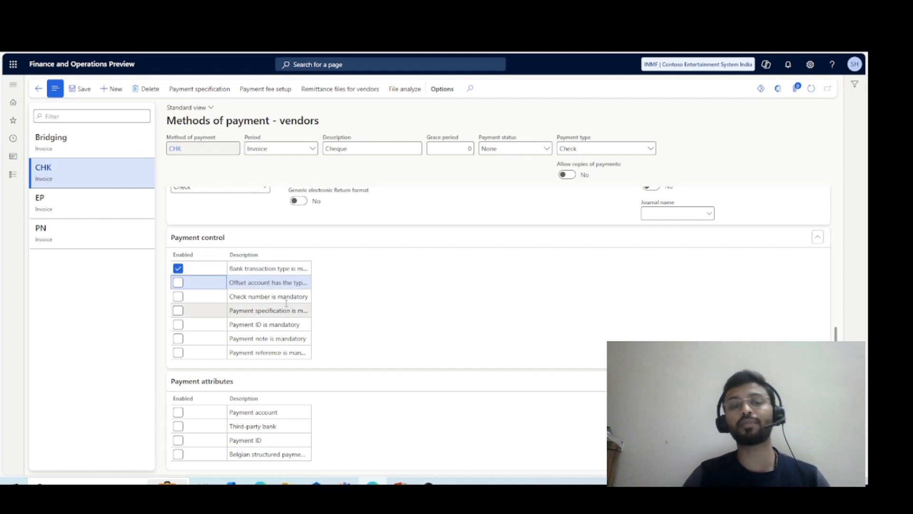
left_click(178, 282)
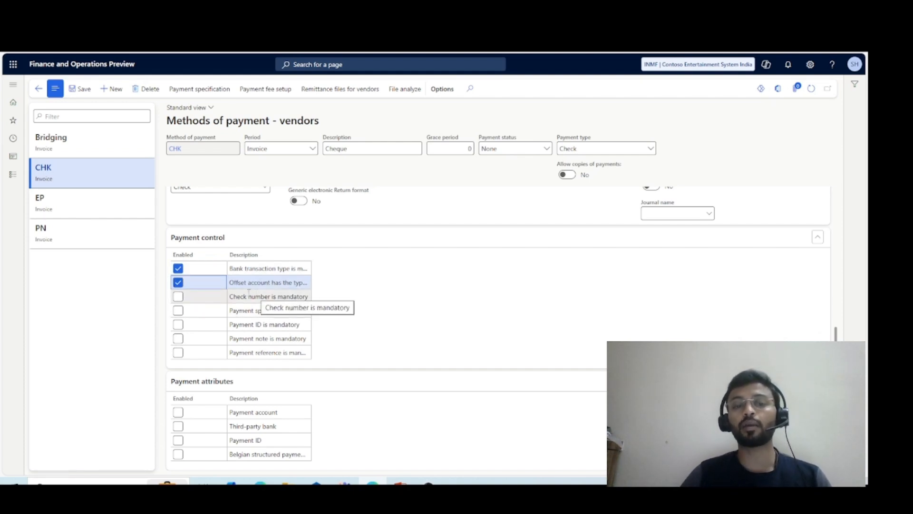
- Choose Check as the export format in the CHK method's file formats
scroll(458, 304, "up", 2)
scroll(280, 351, "down", 2)
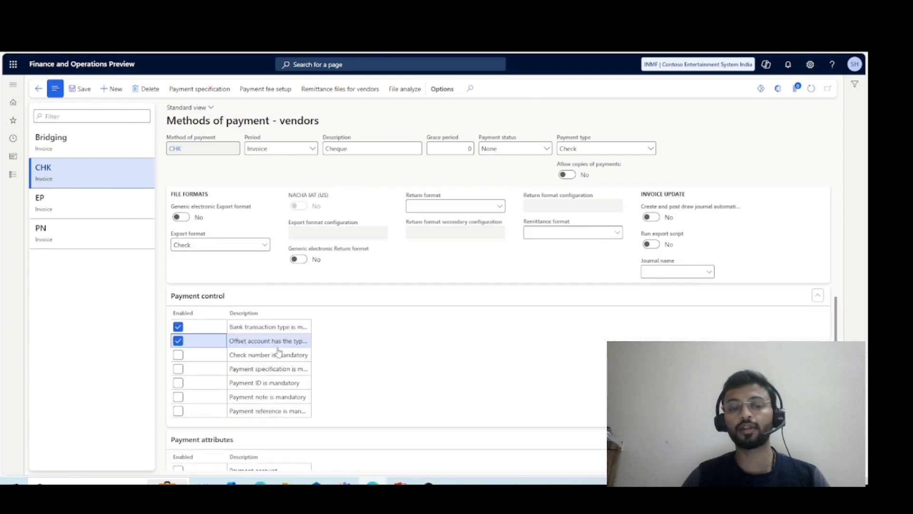
scroll(248, 408, "up", 3)
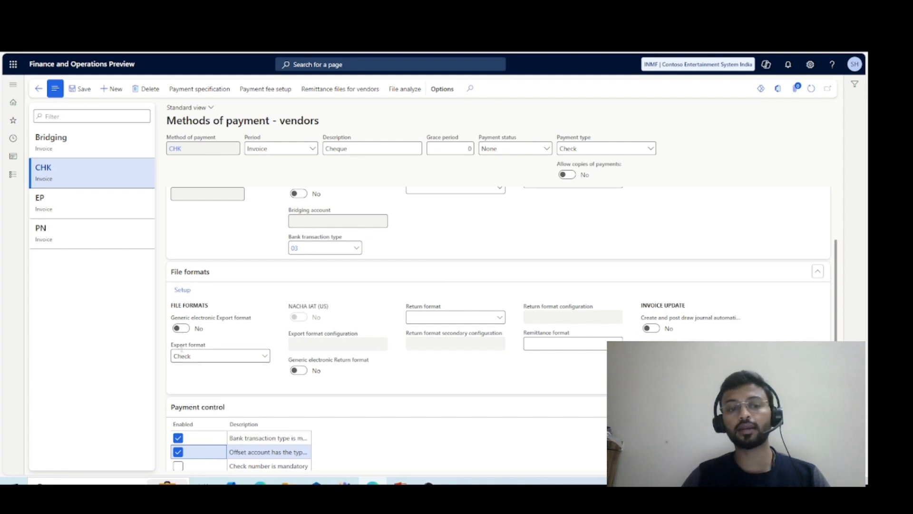
left_click_drag(178, 346, 265, 346)
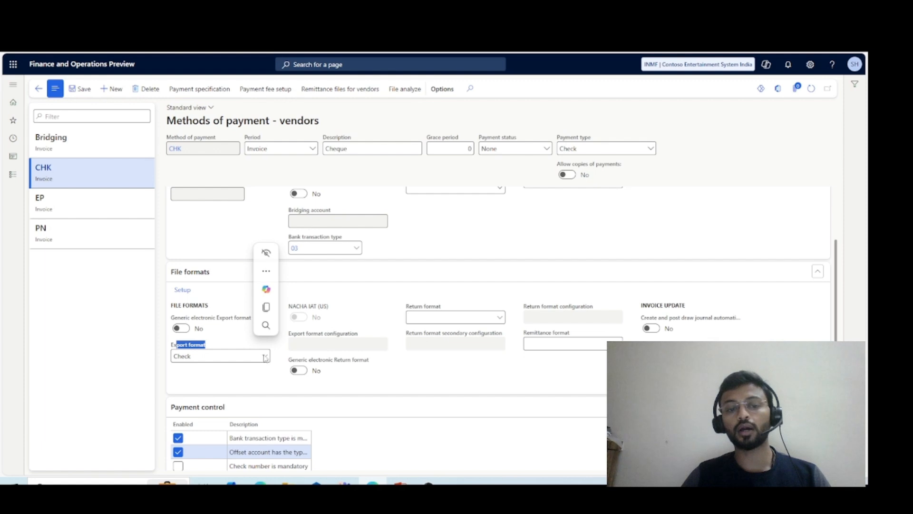
left_click(287, 356)
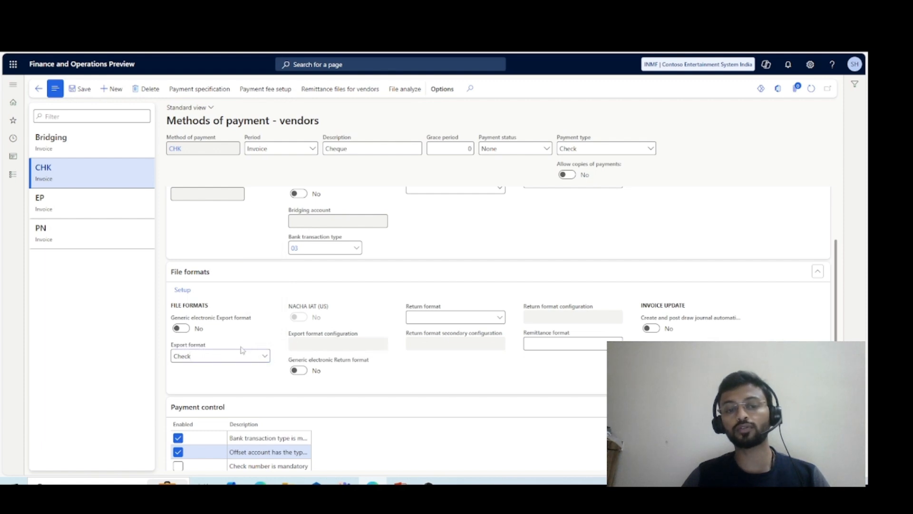
left_click(208, 358)
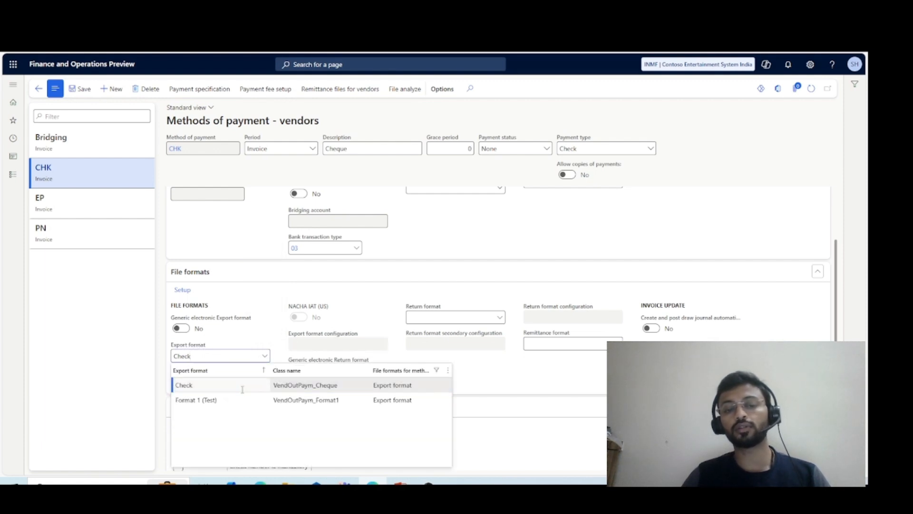
left_click(242, 390)
scroll(324, 467, "down", 2)
scroll(165, 400, "up", 5)
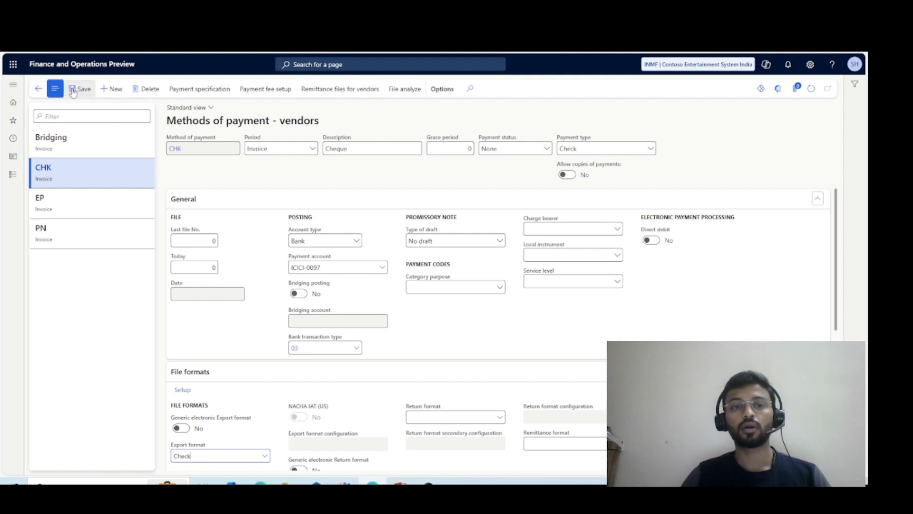
- Open the print management setup from the Accounts payable form setup
left_click(8, 175)
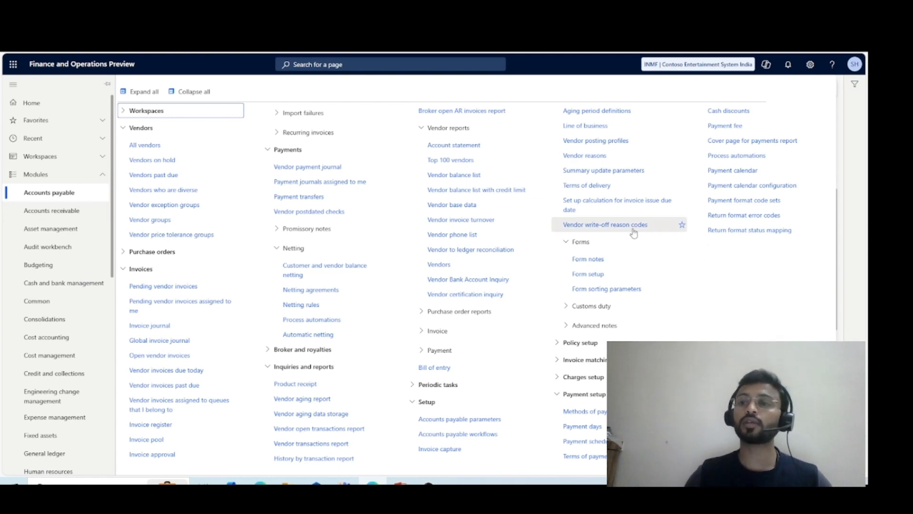
left_click(856, 178)
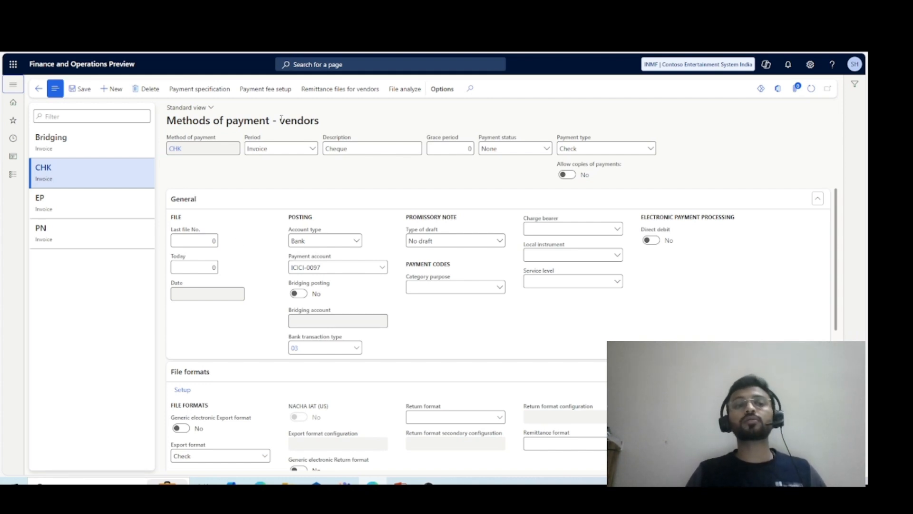
left_click(4, 181)
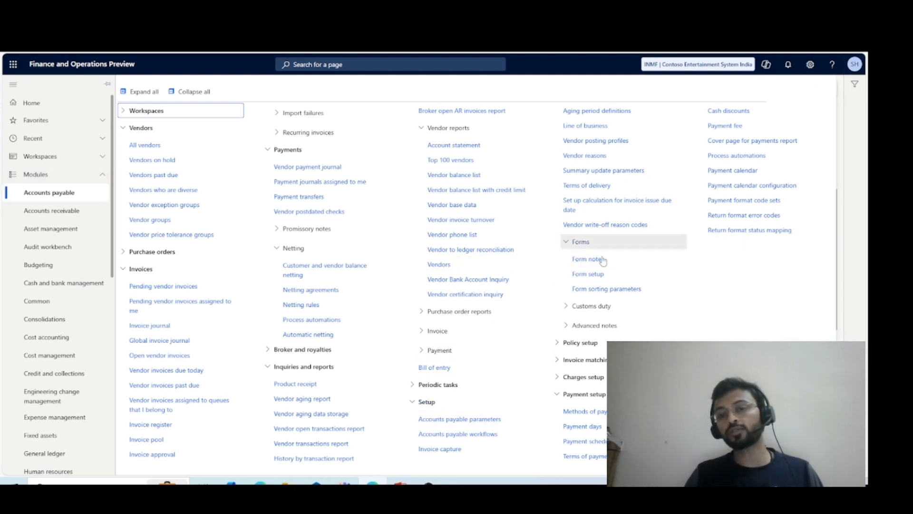
left_click(602, 280)
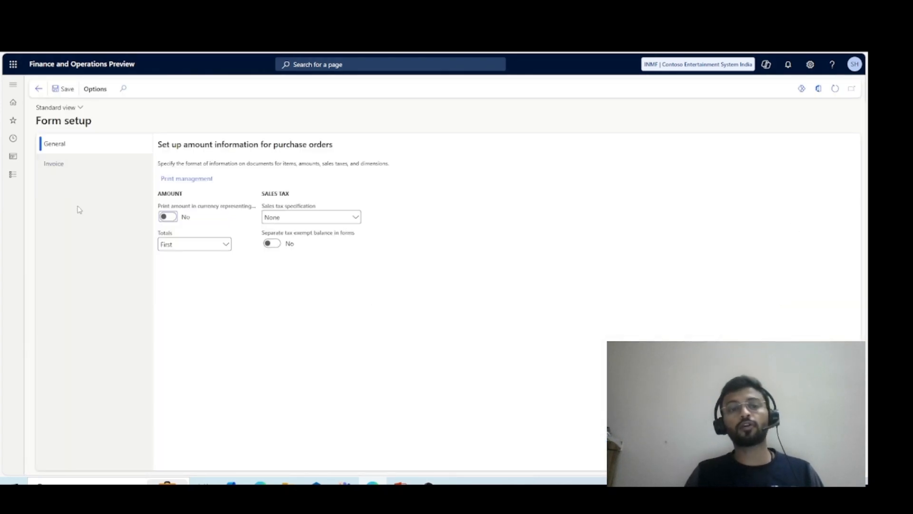
left_click(203, 179)
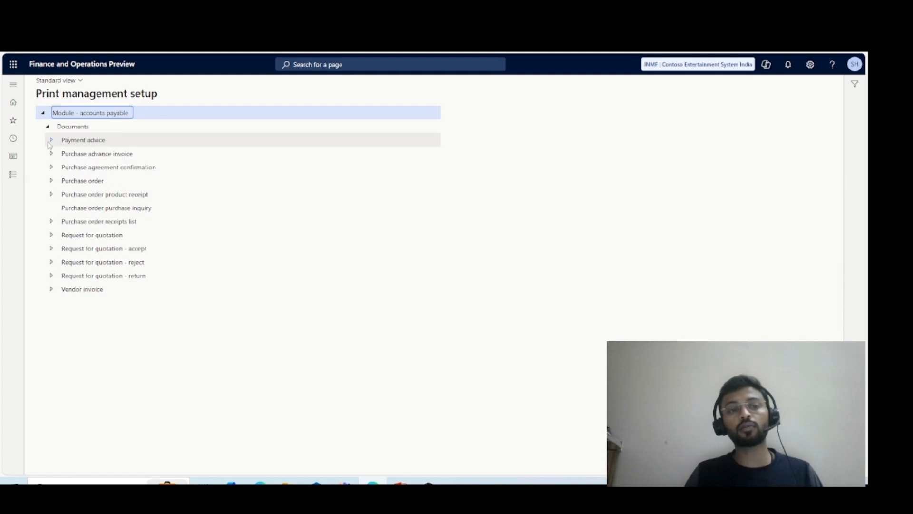
- Examine the Original <Default> print settings of the Payment advice document, including its report format and number of copies
left_click(51, 140)
left_click(80, 140)
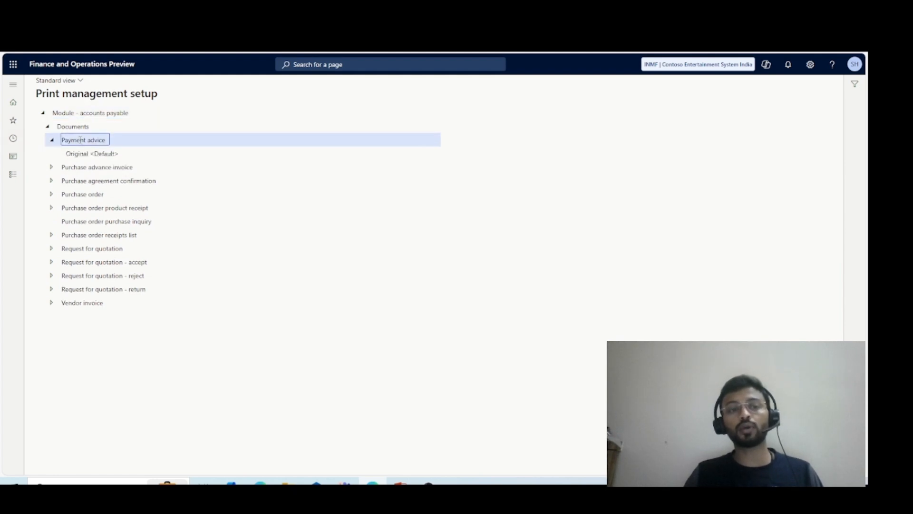
right_click(80, 139)
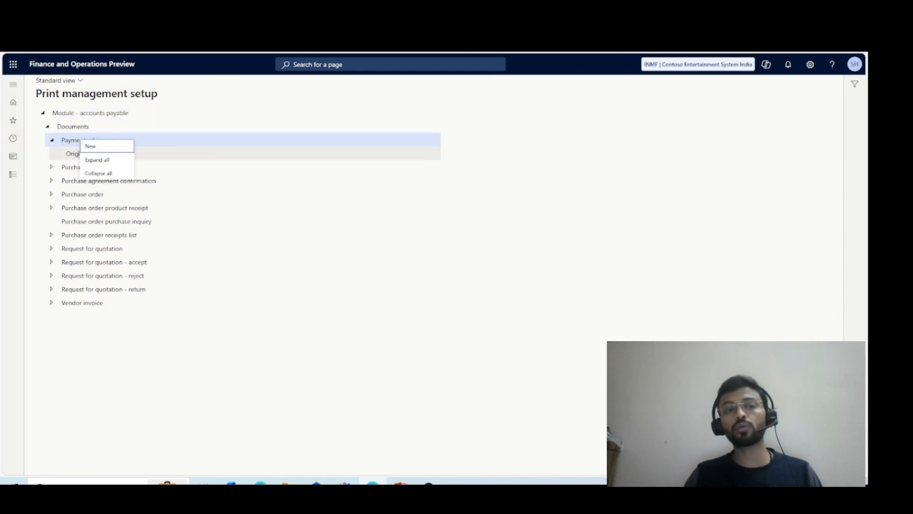
left_click(76, 154)
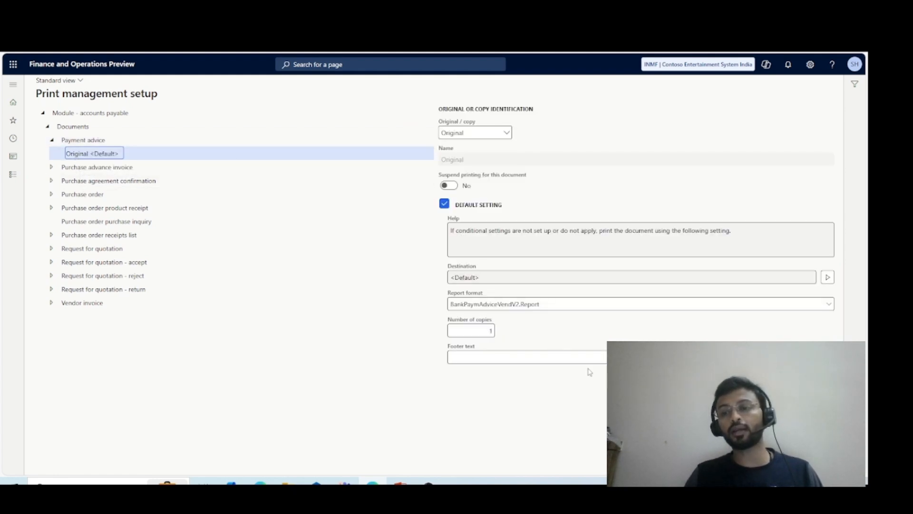
left_click(477, 327)
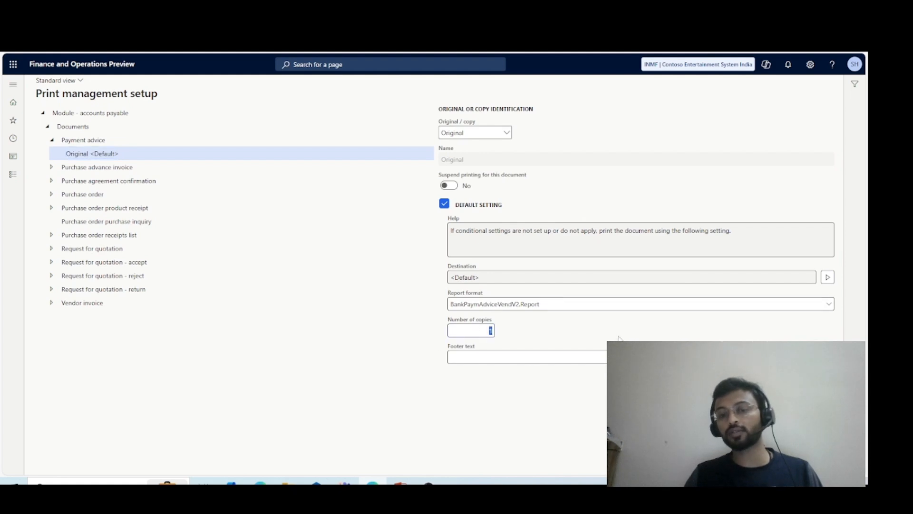
key("shift+Tab")
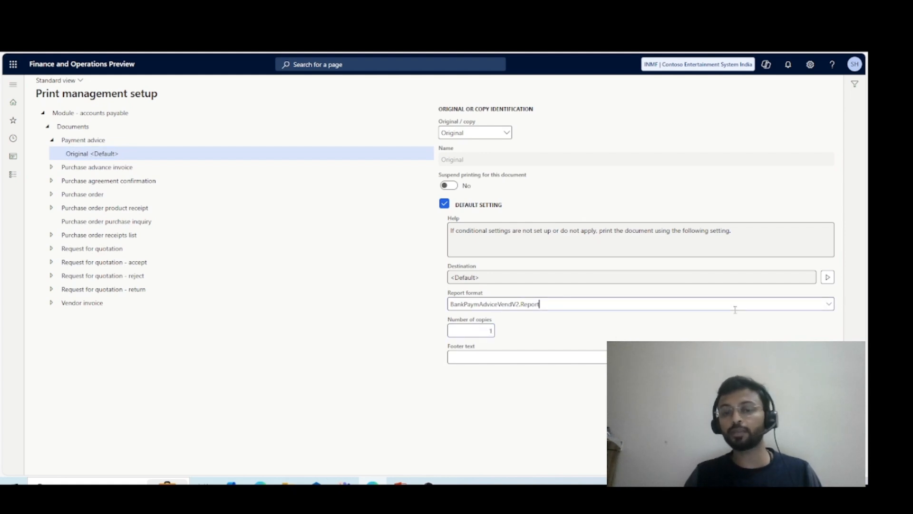
left_click(323, 235)
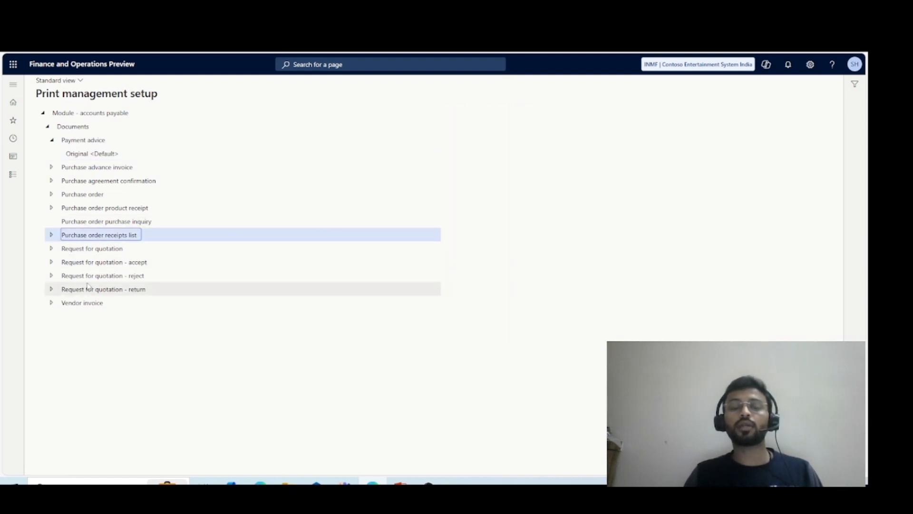
left_click(84, 166)
left_click(126, 139)
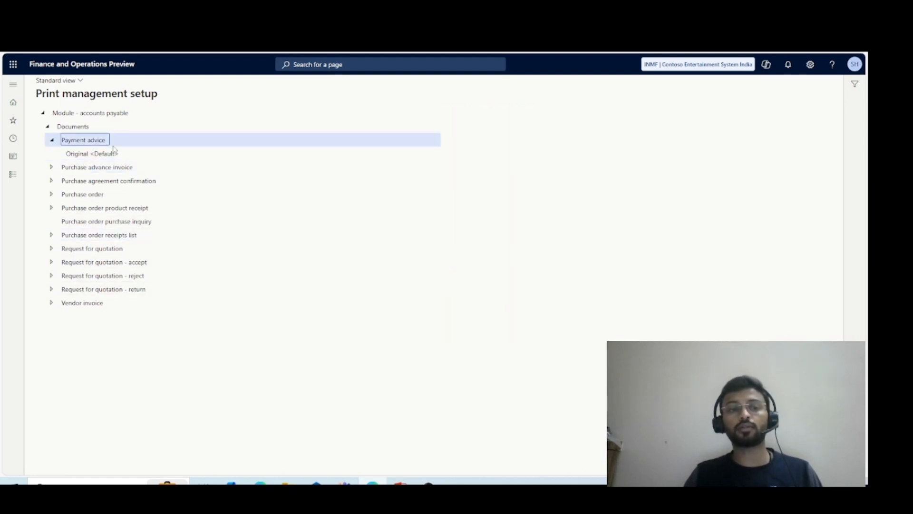
left_click(148, 164)
left_click(149, 153)
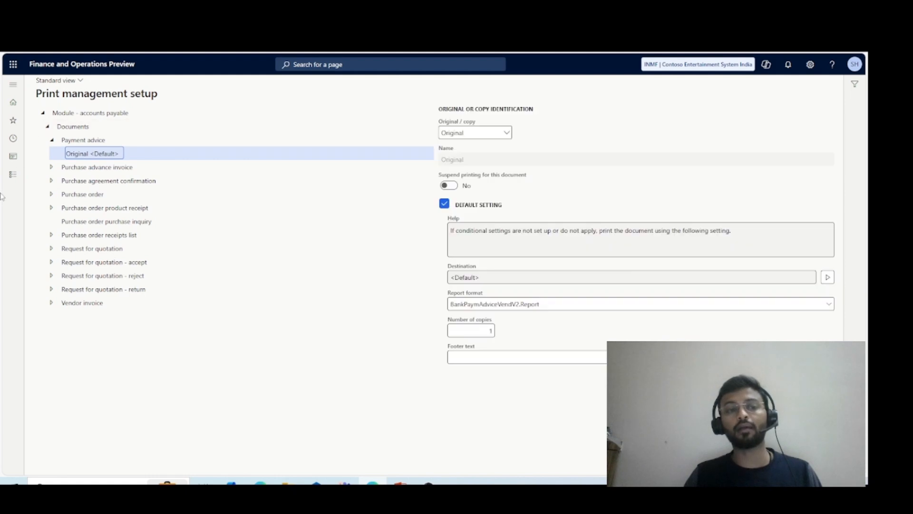
- Open the vendor payment journal in Accounts payable
left_click(12, 174)
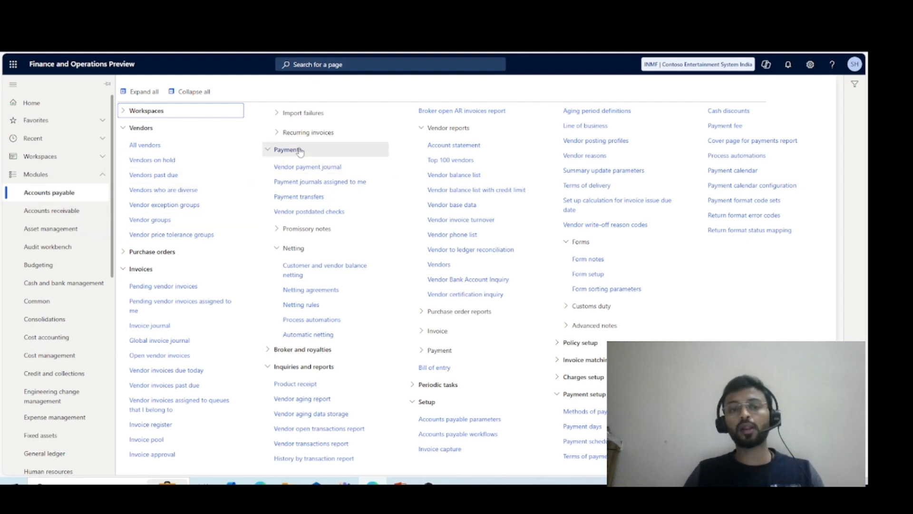
left_click(313, 169)
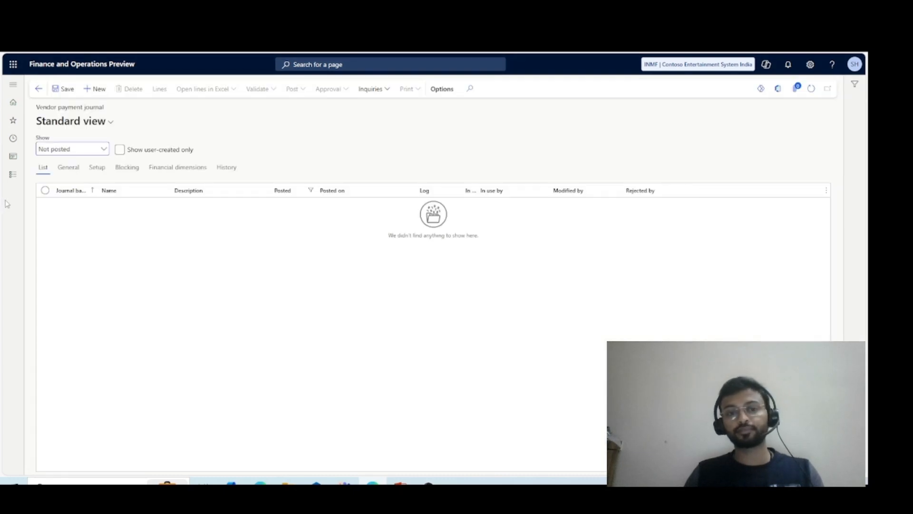
- Create a new vendor payment journal with the name VendPay and open its journal lines
left_click(97, 90)
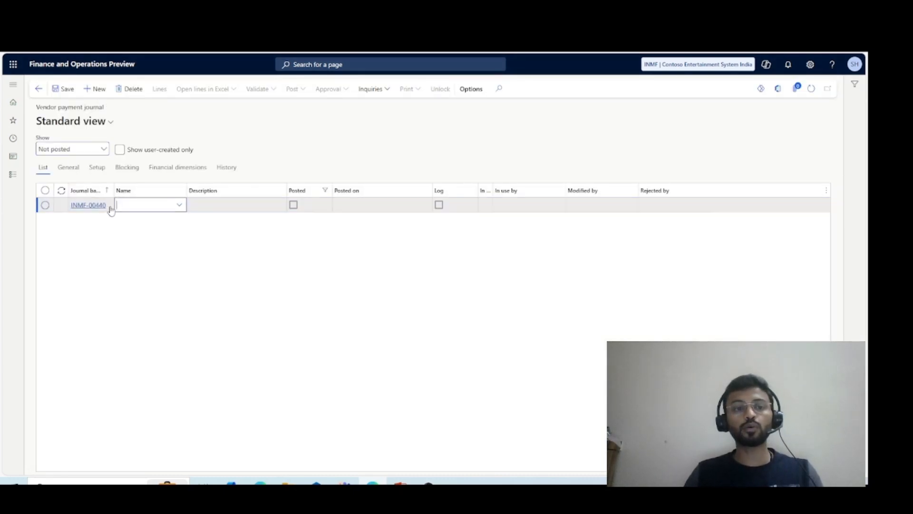
left_click(179, 206)
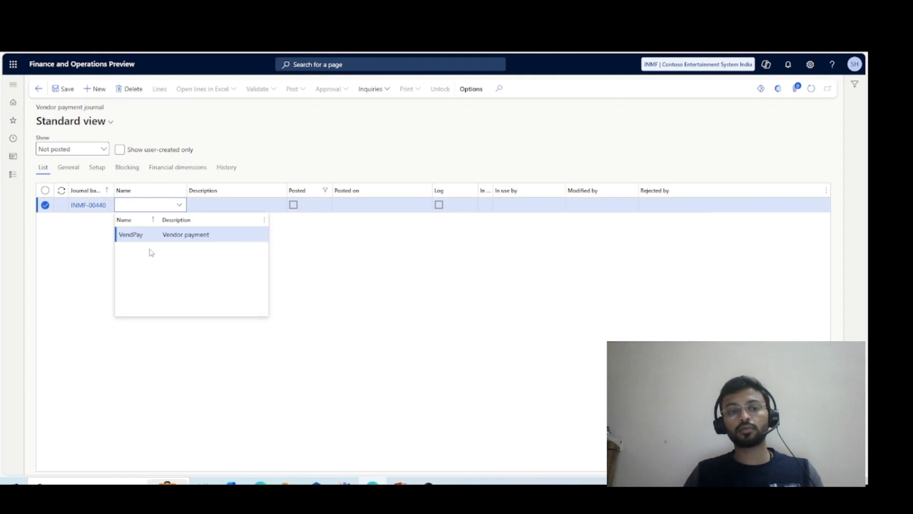
left_click(123, 235)
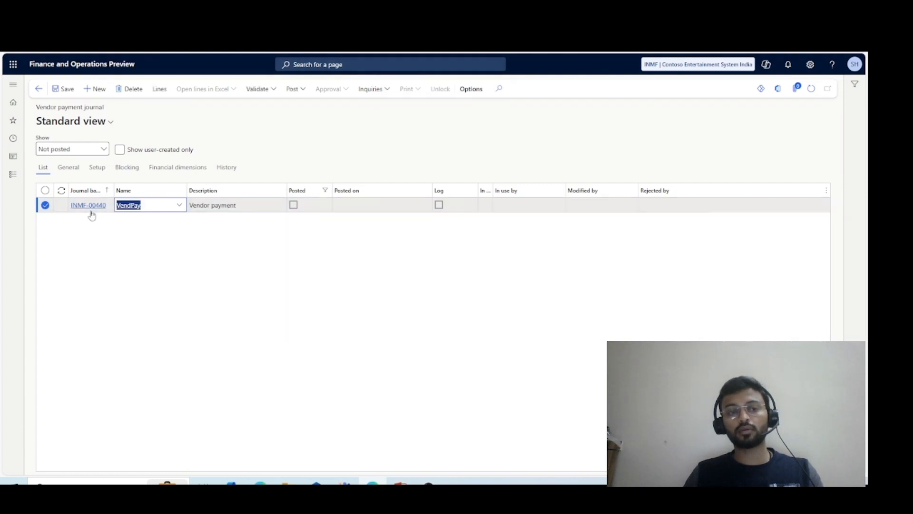
left_click(159, 89)
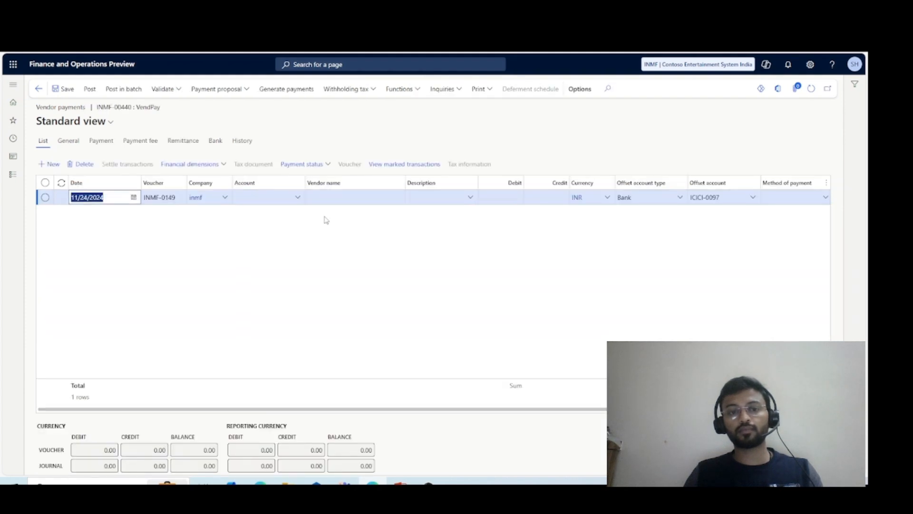
- Select Alpine ski House India Ltd. as the vendor account on the payment line
left_click(297, 200)
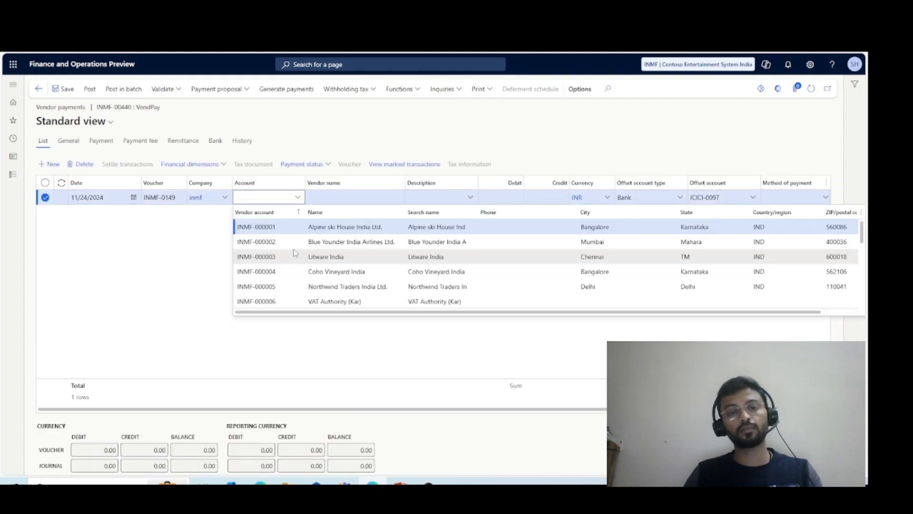
left_click(338, 233)
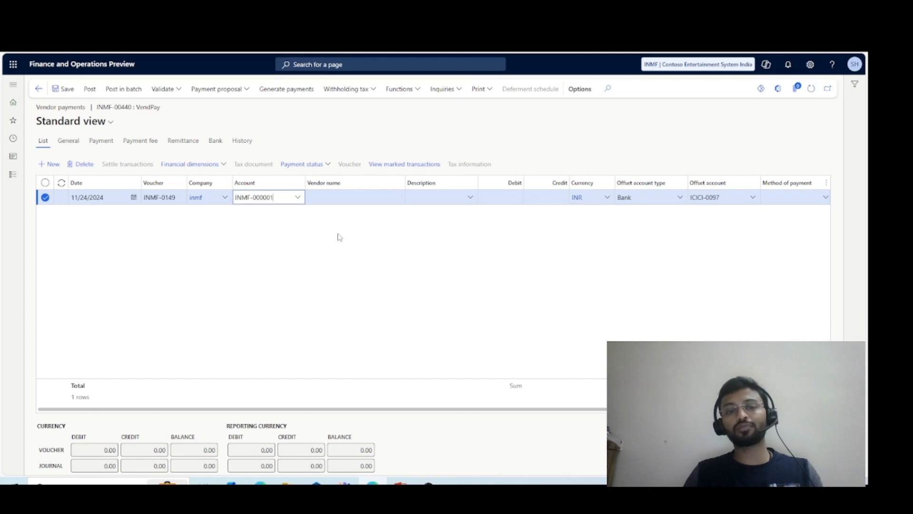
key("Tab")
key("Tab")
key("Tab")
key("Tab")
key("Tab")
key("Tab")
key("Tab")
key("Tab")
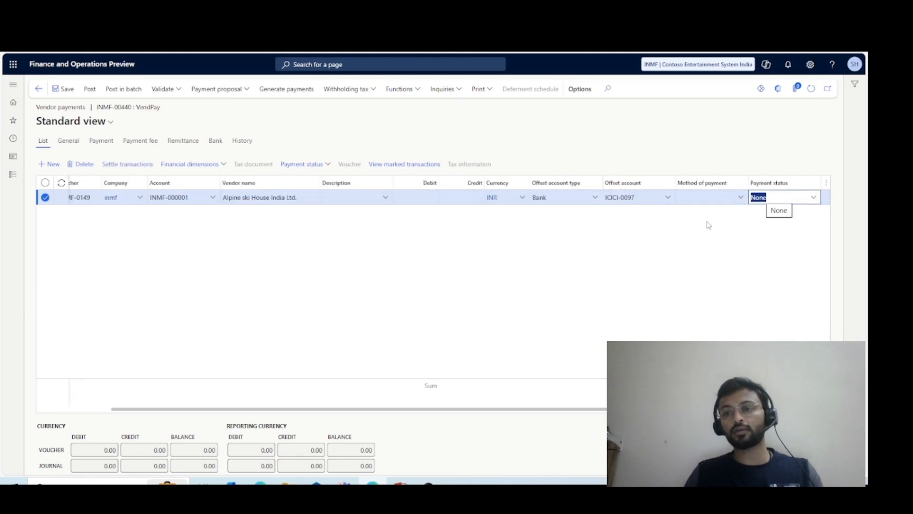
- Set the payment line's method of payment to CHK
left_click(740, 198)
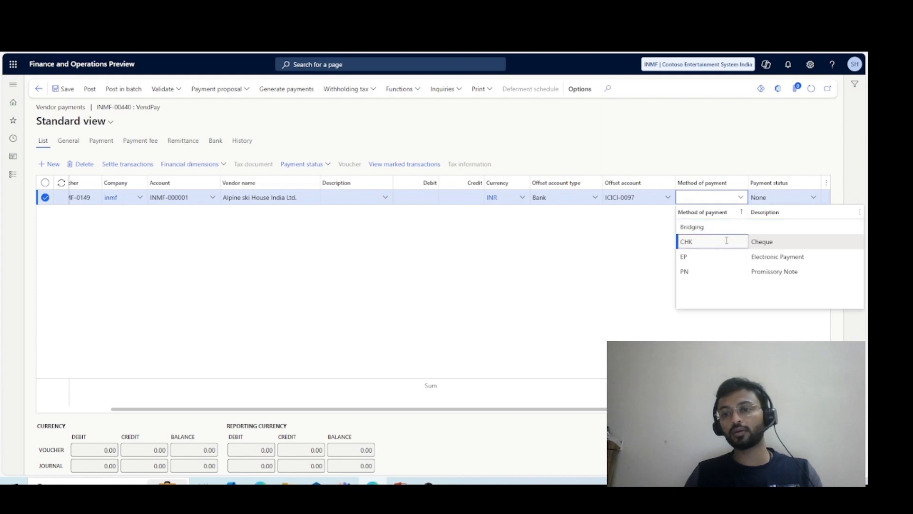
left_click(726, 241)
key("Tab")
key("Tab")
key("Tab")
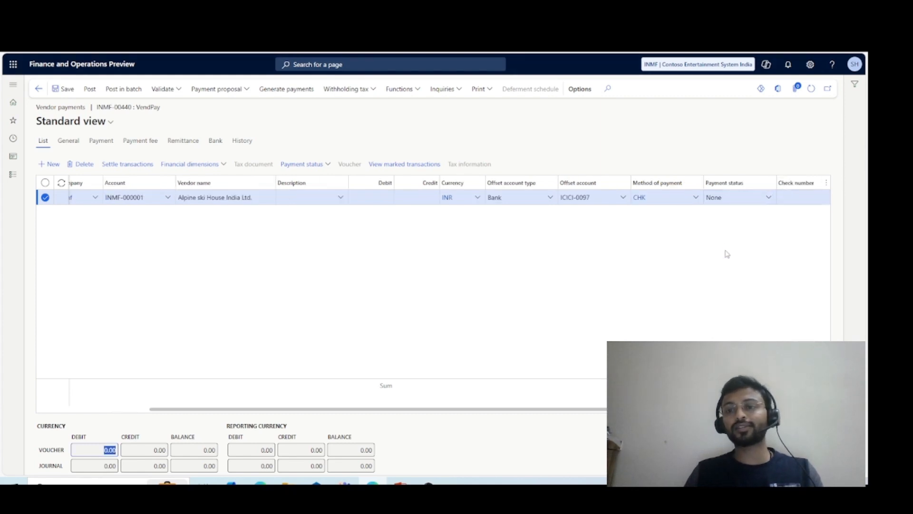
left_click_drag(713, 410, 2, 462)
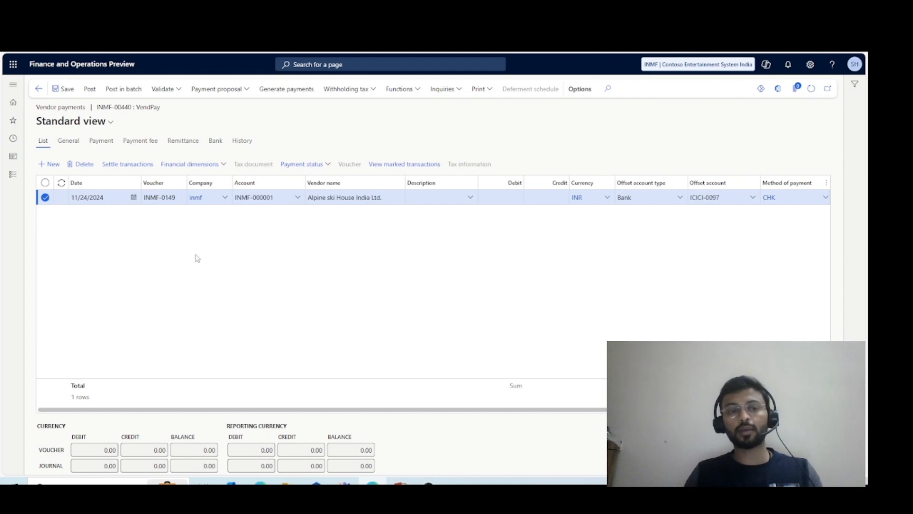
- Mark invoice INV14_005 for settlement against the Alpine ski House India Ltd. payment line
left_click(142, 167)
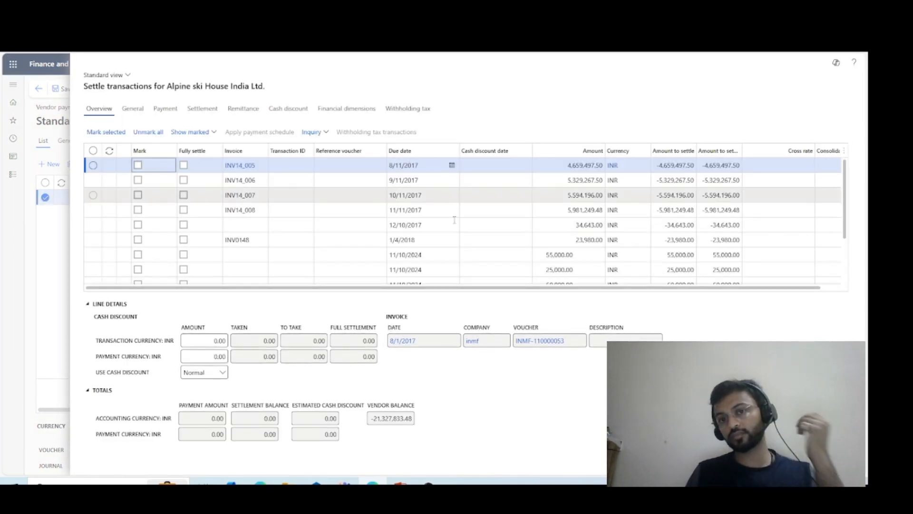
left_click(138, 165)
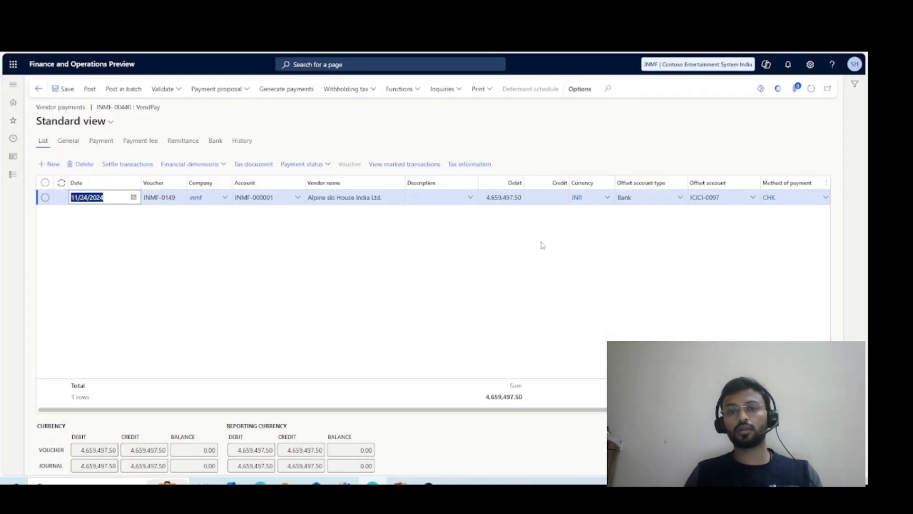
left_click(522, 237)
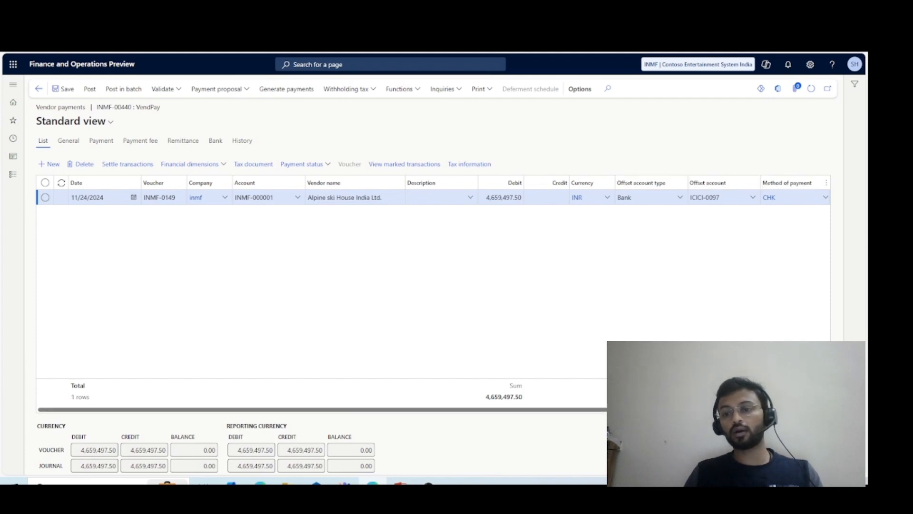
- Examine the payment line's status, check number and payment details, including the available payment specifications
left_click_drag(675, 409, 837, 414)
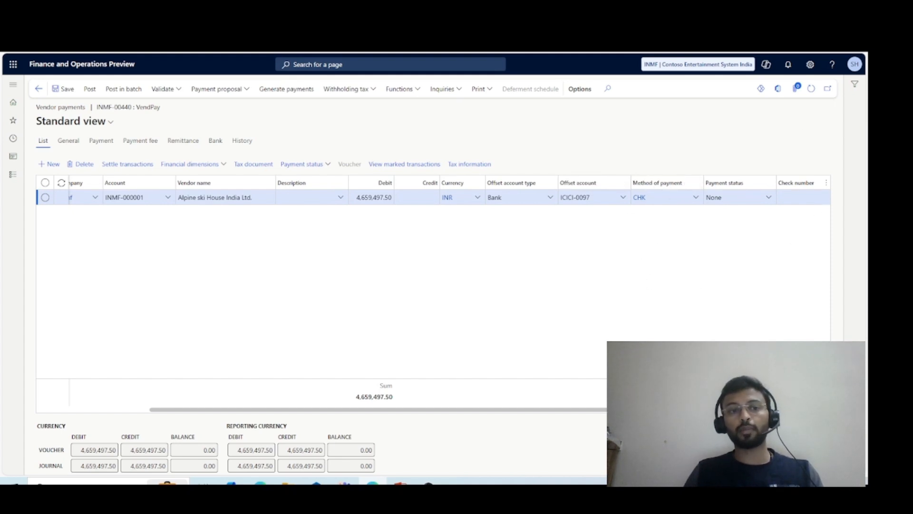
left_click(91, 140)
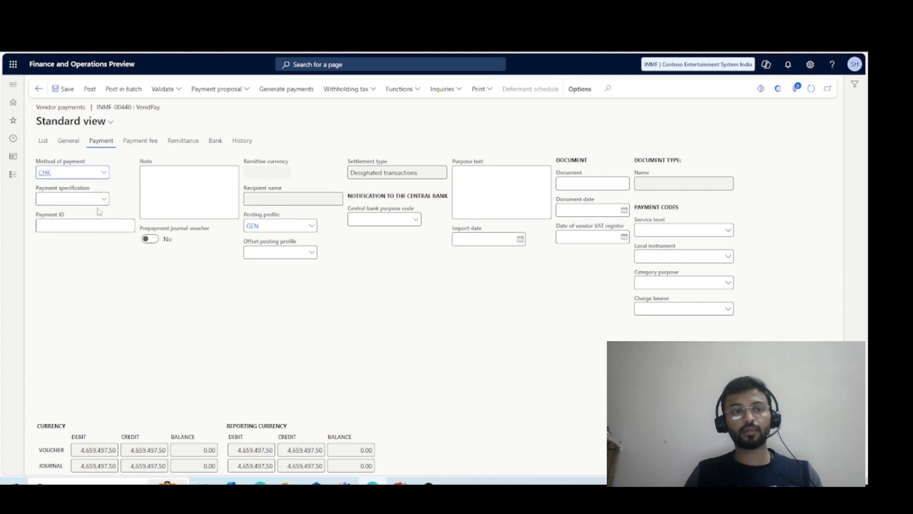
left_click(103, 198)
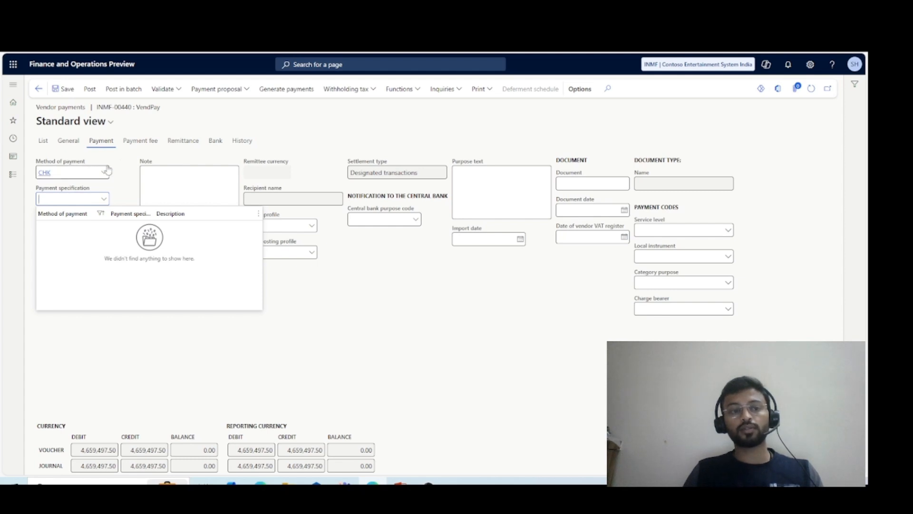
left_click(112, 190)
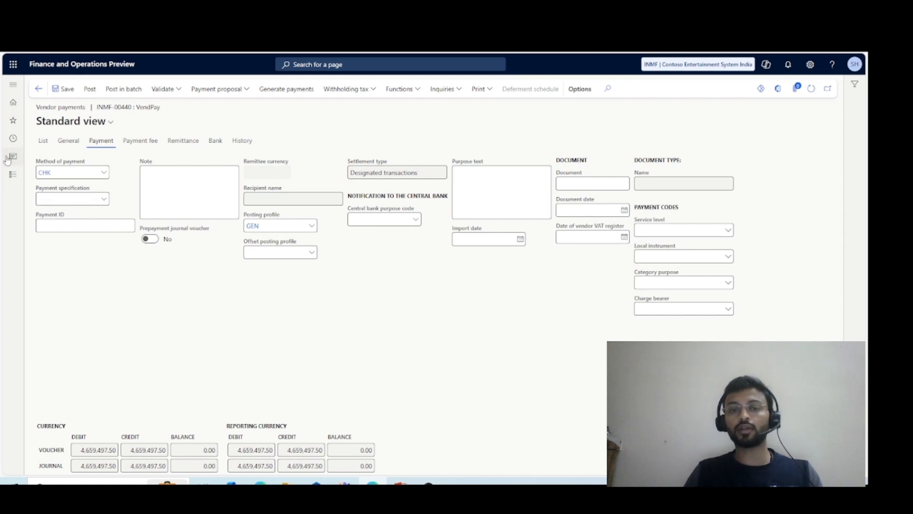
- Generate the check payment with method CHK from the ICICI bank account, with payment advice printing set to Yes
left_click(43, 140)
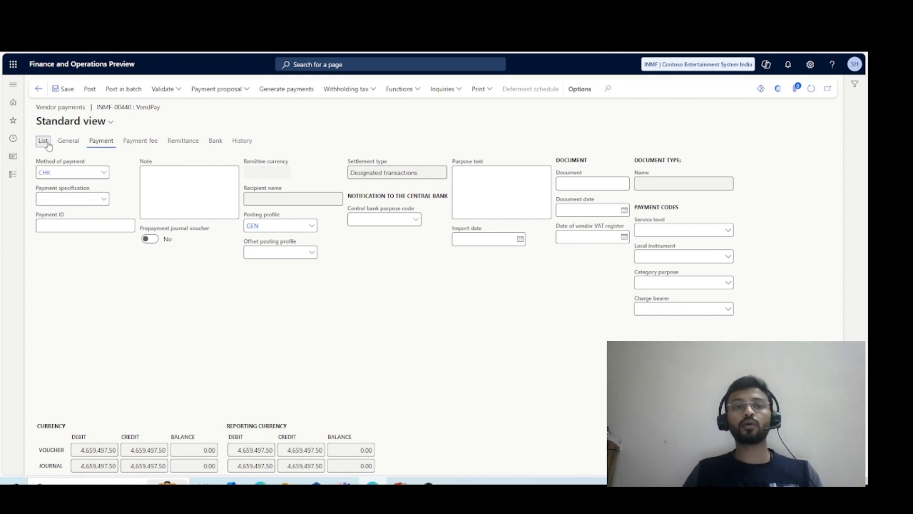
left_click(287, 89)
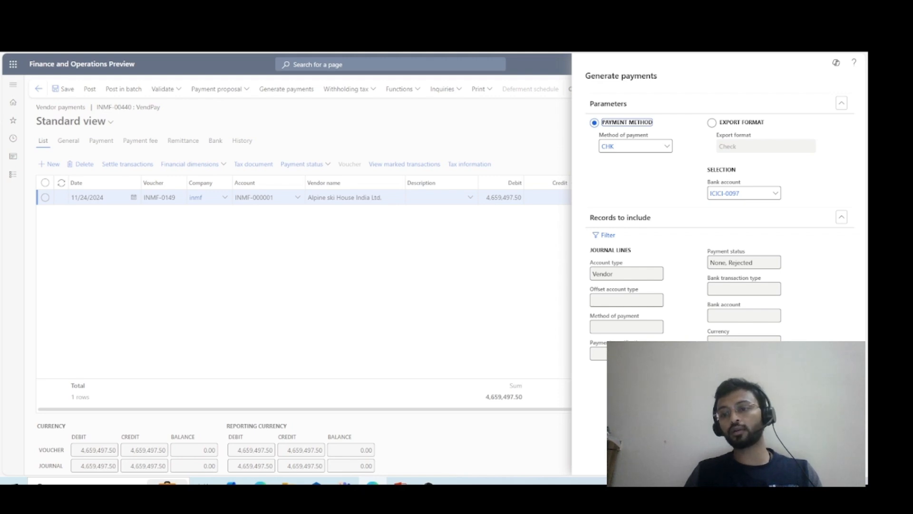
left_click(560, 421)
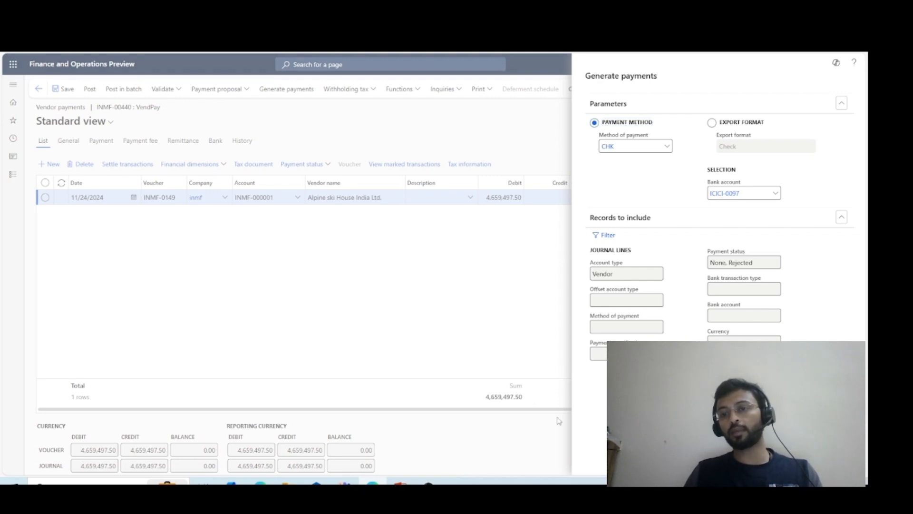
left_click(714, 159)
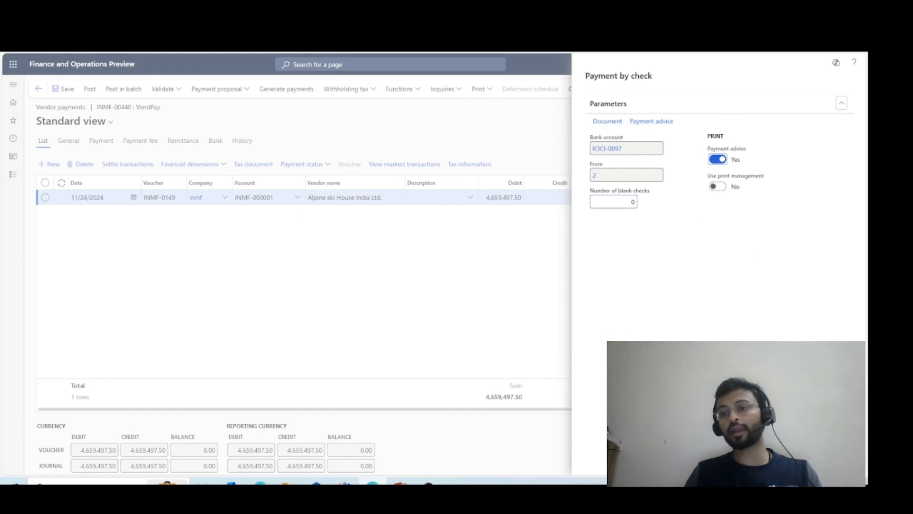
left_click(803, 460)
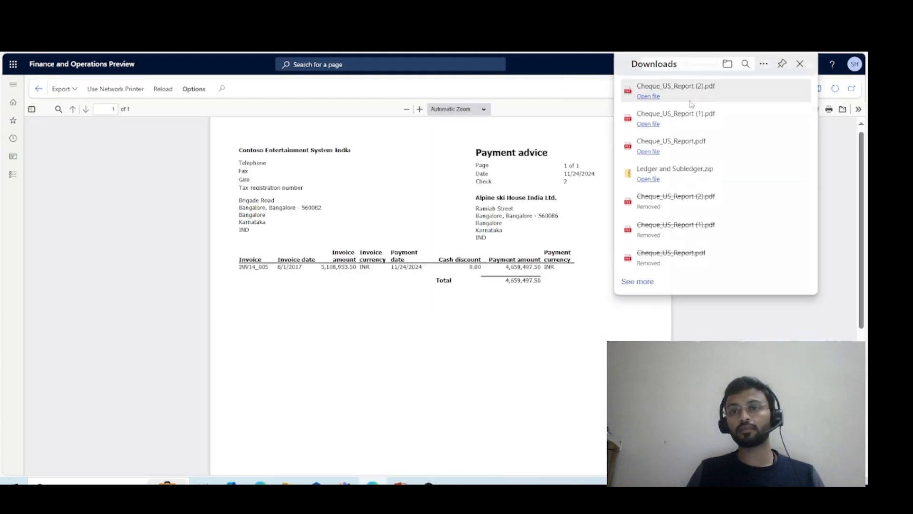
- Open the downloaded Cheque_US_Report (2).pdf and examine the check layout and vendor details
left_click(691, 105)
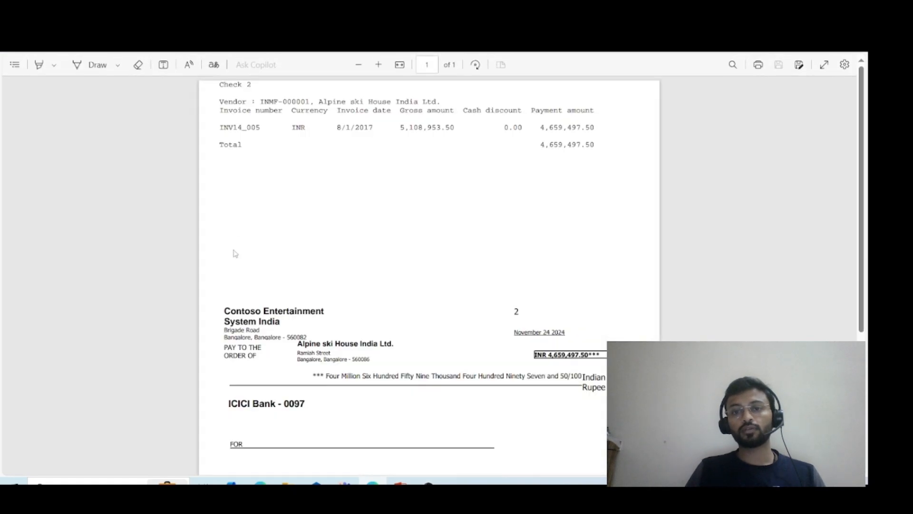
scroll(436, 286, "down", 4)
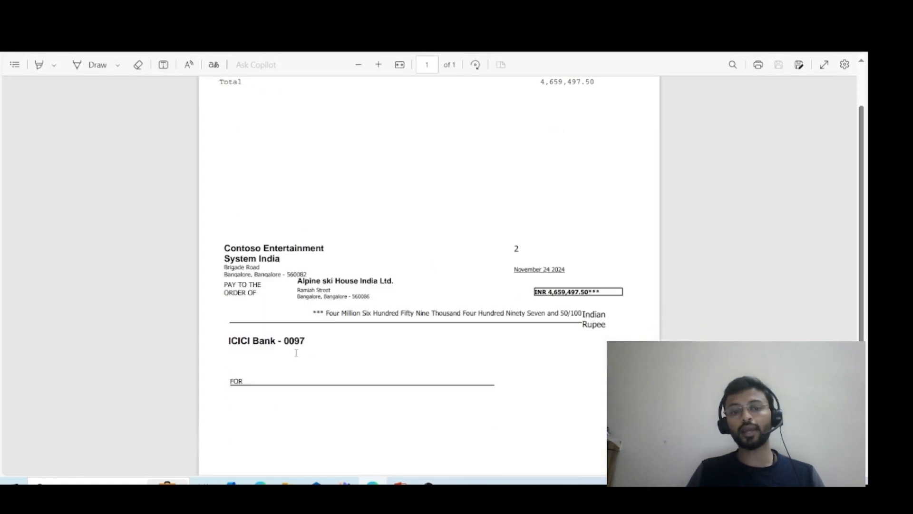
scroll(297, 362, "up", 4)
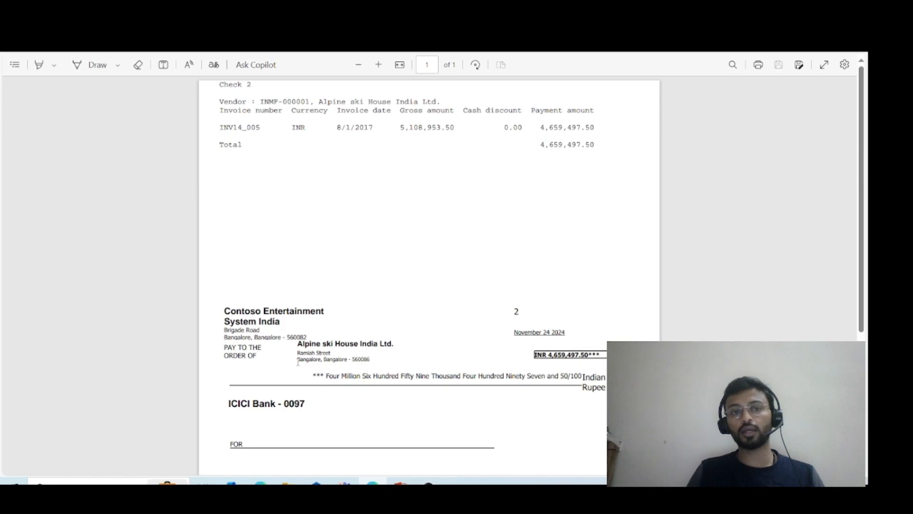
left_click_drag(219, 102, 481, 110)
left_click(361, 262)
scroll(361, 262, "down", 2)
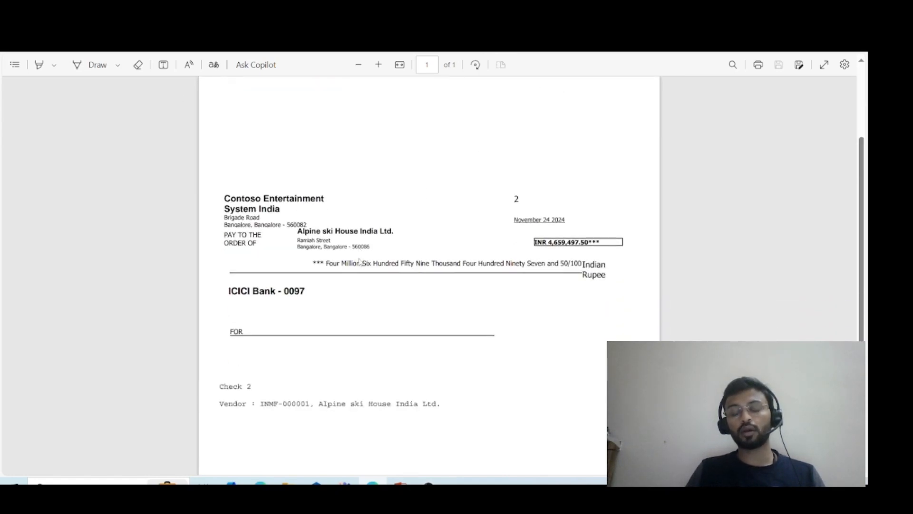
scroll(319, 294, "up", 2)
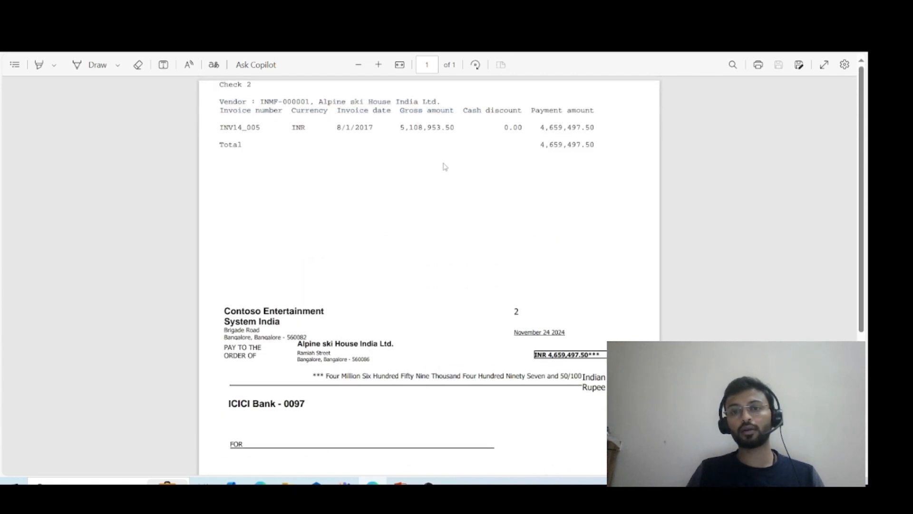
- Examine the gross amount, payment amount and invoice date in the check stub for invoice INV14_005
left_click_drag(550, 130, 597, 130)
left_click_drag(410, 129, 562, 133)
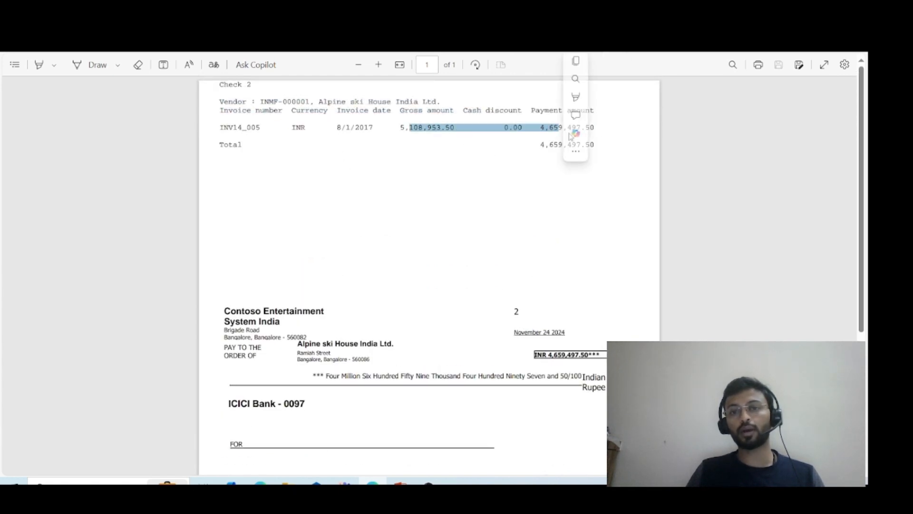
left_click(555, 134)
scroll(472, 310, "down", 3)
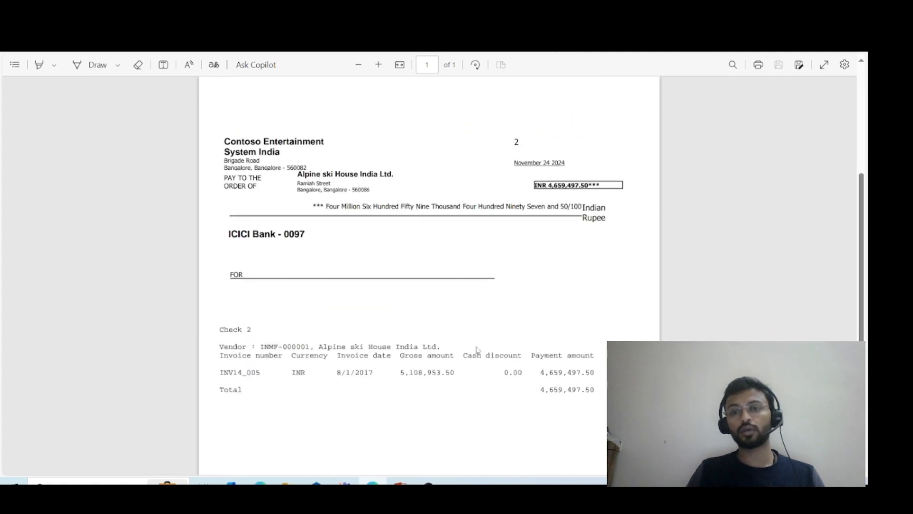
scroll(550, 215, "up", 3)
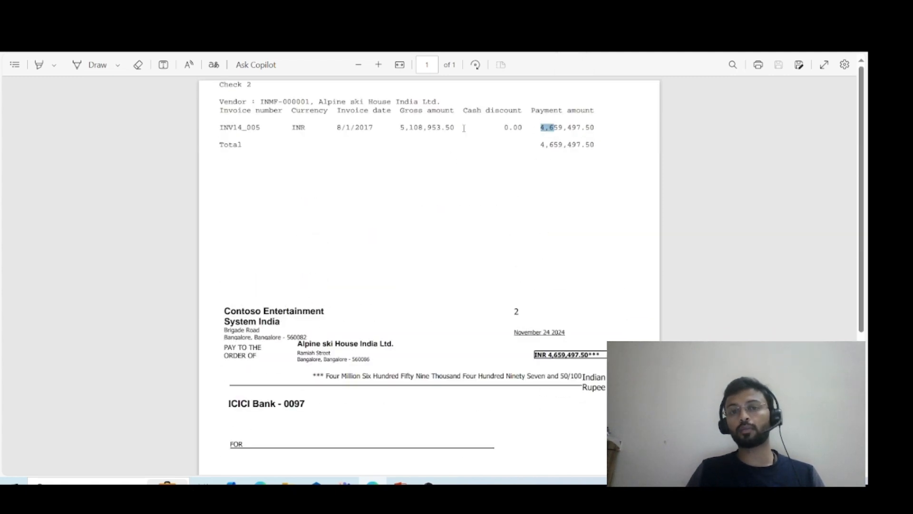
left_click(567, 127)
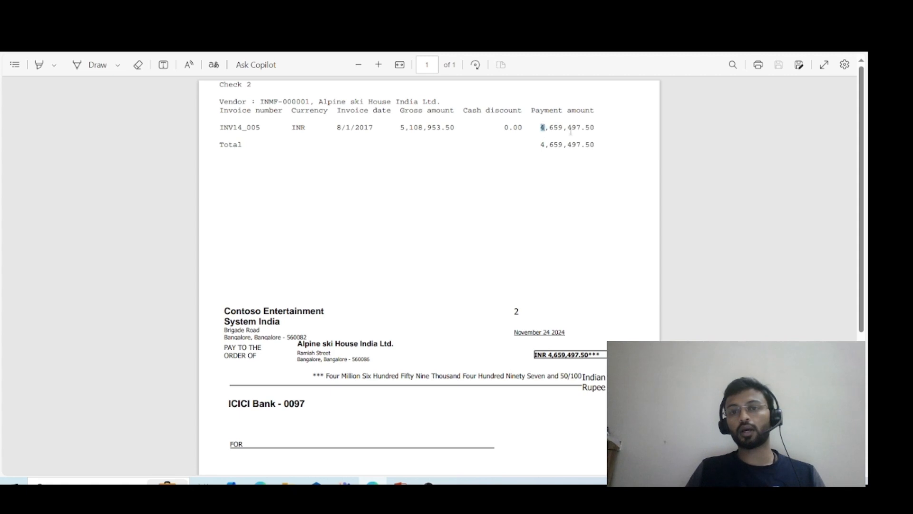
left_click_drag(571, 132, 569, 162)
left_click(572, 157)
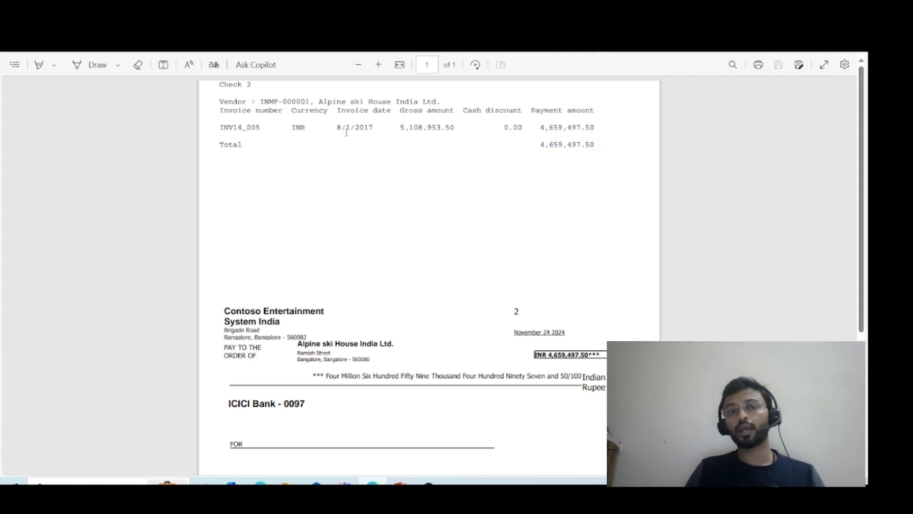
left_click_drag(346, 132, 374, 130)
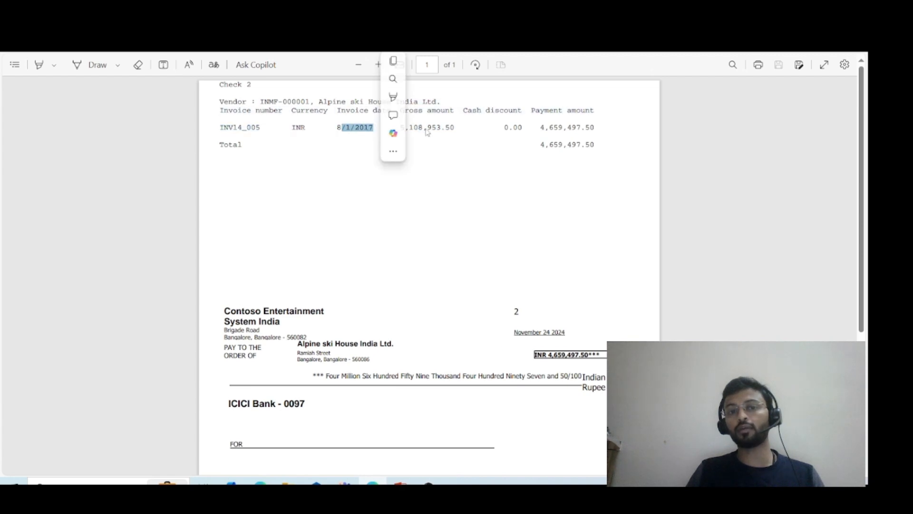
left_click(427, 133)
- Examine the payment amount printed in figures and words on the ICICI Bank check
scroll(557, 295, "down", 5)
left_click_drag(535, 149, 613, 148)
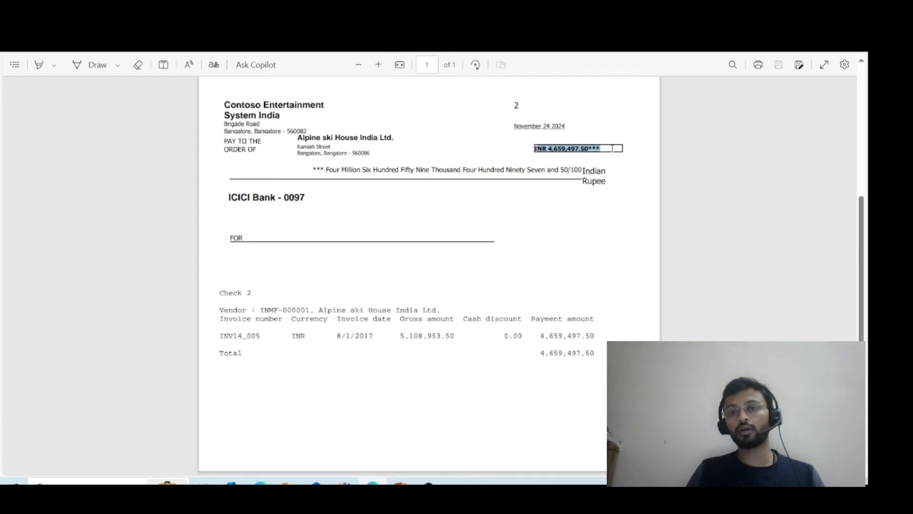
left_click_drag(549, 149, 553, 149)
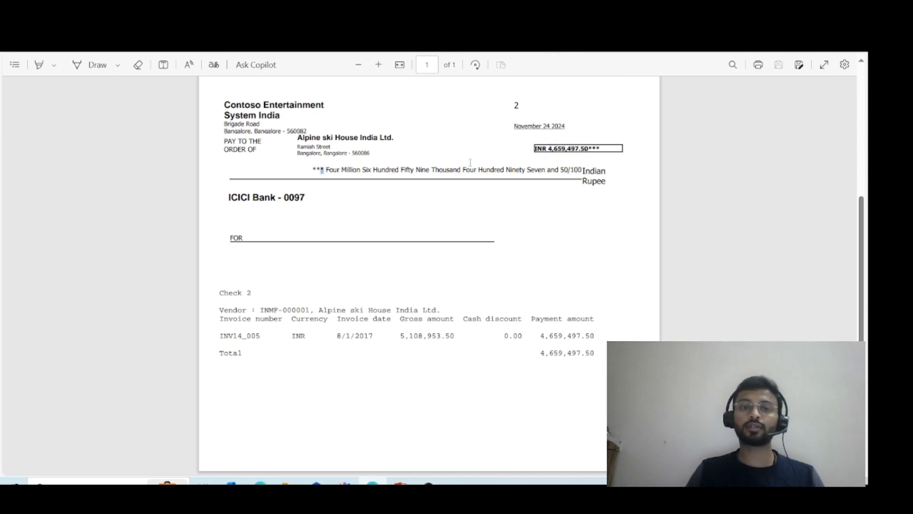
- Examine the amount in words, the issuing bank and the paying company's name on the printed check
left_click_drag(470, 163, 538, 161)
left_click(409, 201)
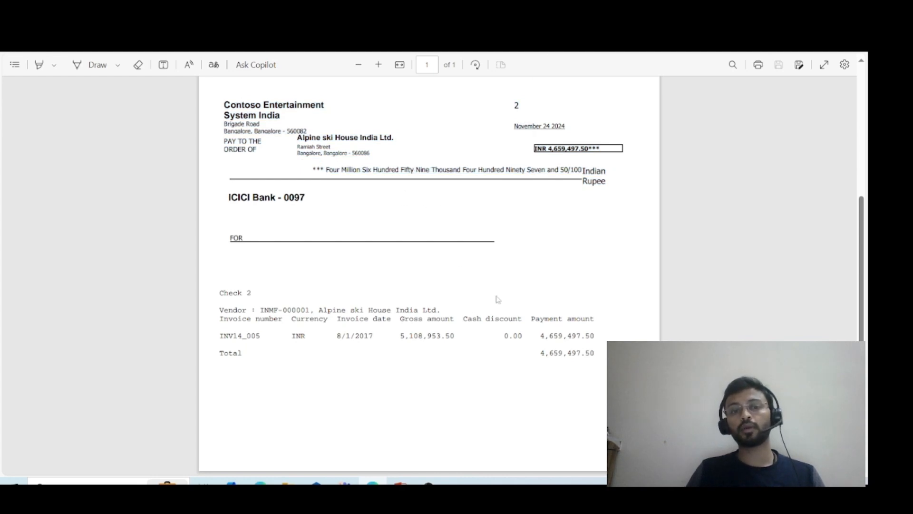
scroll(495, 300, "up", 4)
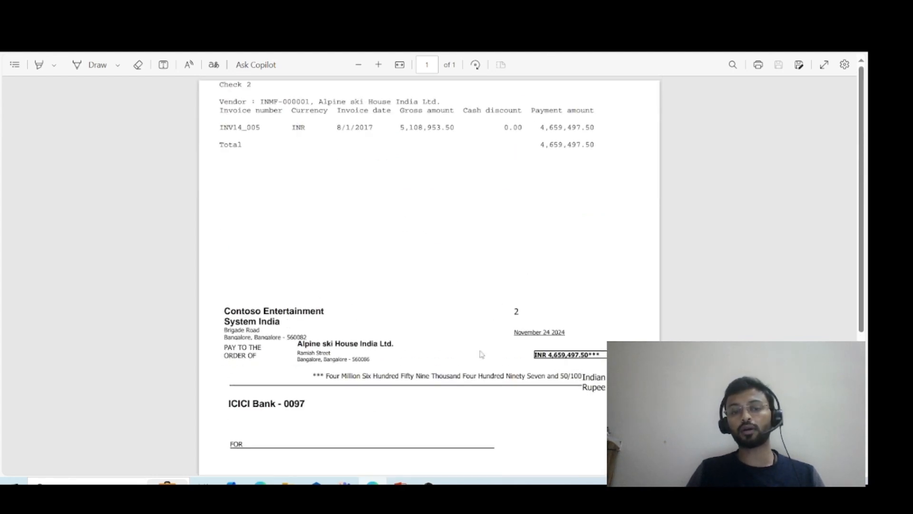
left_click_drag(269, 400, 336, 408)
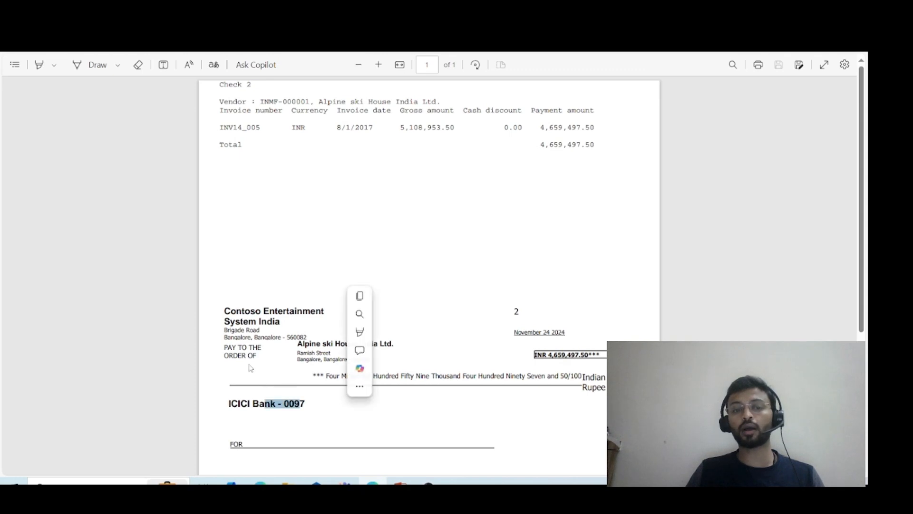
left_click(214, 314)
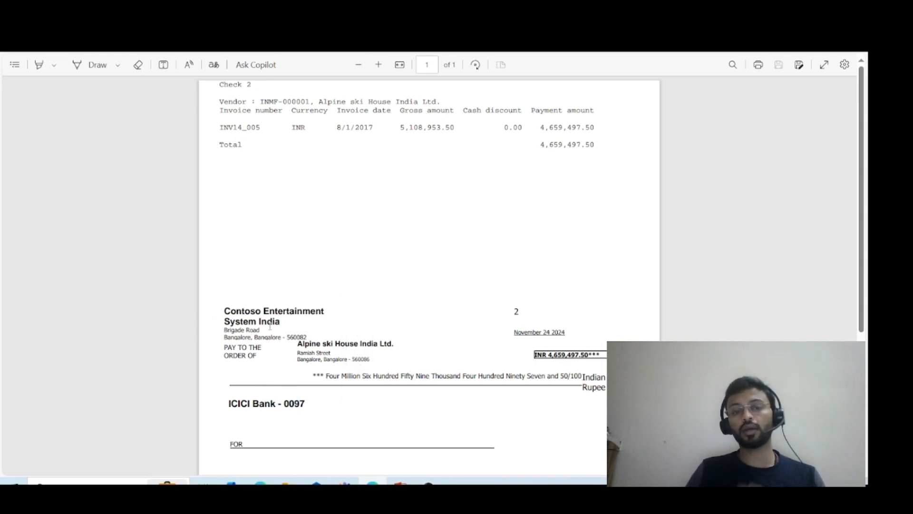
left_click_drag(225, 313, 327, 318)
scroll(312, 366, "down", 3)
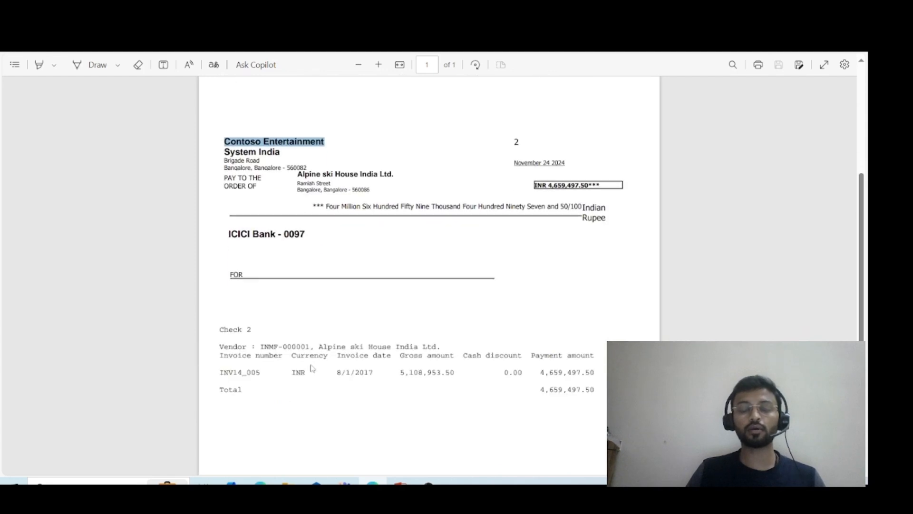
scroll(312, 368, "up", 3)
scroll(312, 367, "down", 2)
scroll(314, 364, "up", 1)
scroll(313, 364, "up", 1)
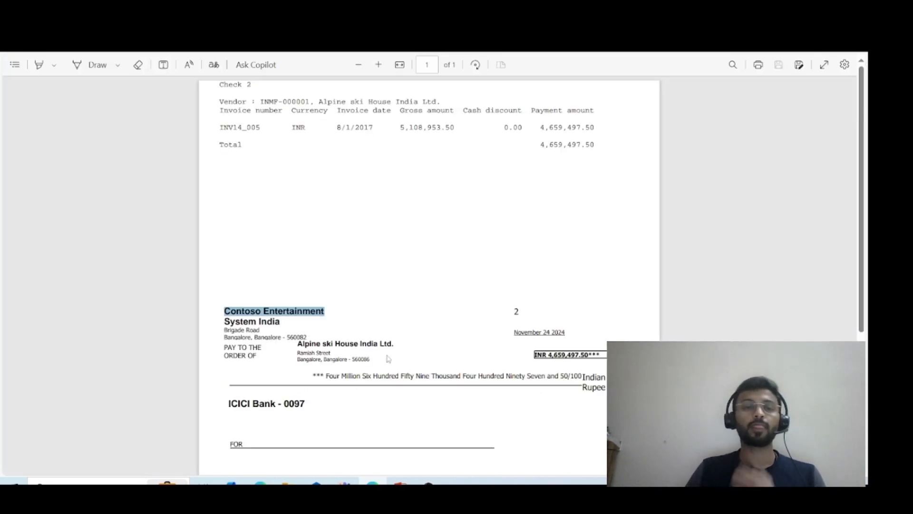
scroll(351, 343, "down", 1)
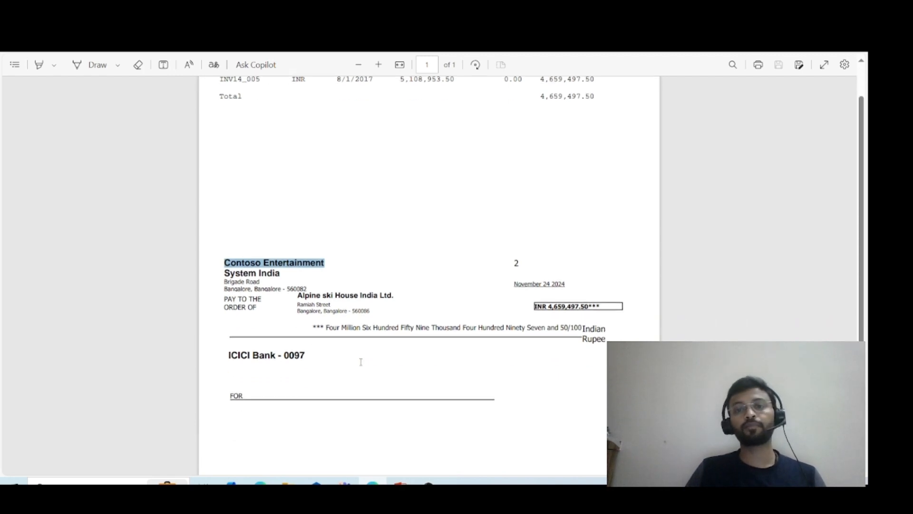
scroll(350, 286, "up", 1)
scroll(333, 195, "down", 4)
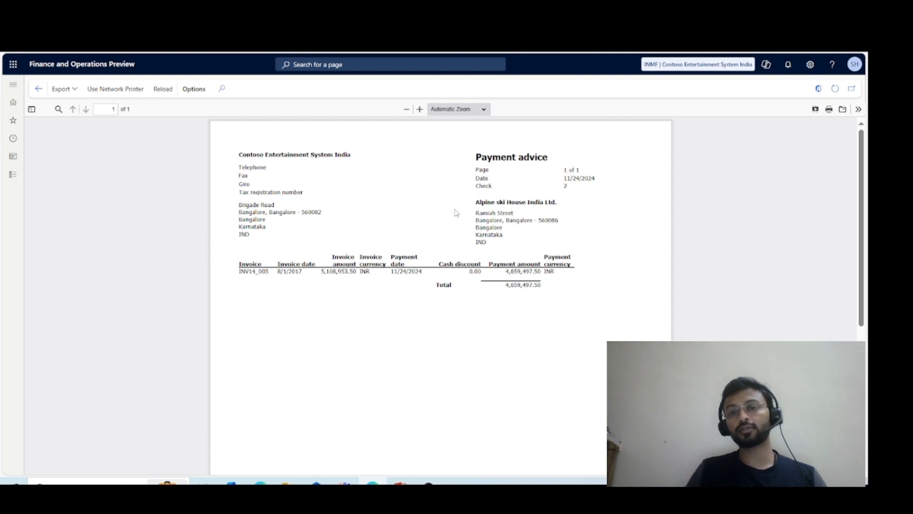
- Examine the vendor details and invoice line on the payment advice and return to the vendor payment journal lines
left_click_drag(519, 202, 552, 126)
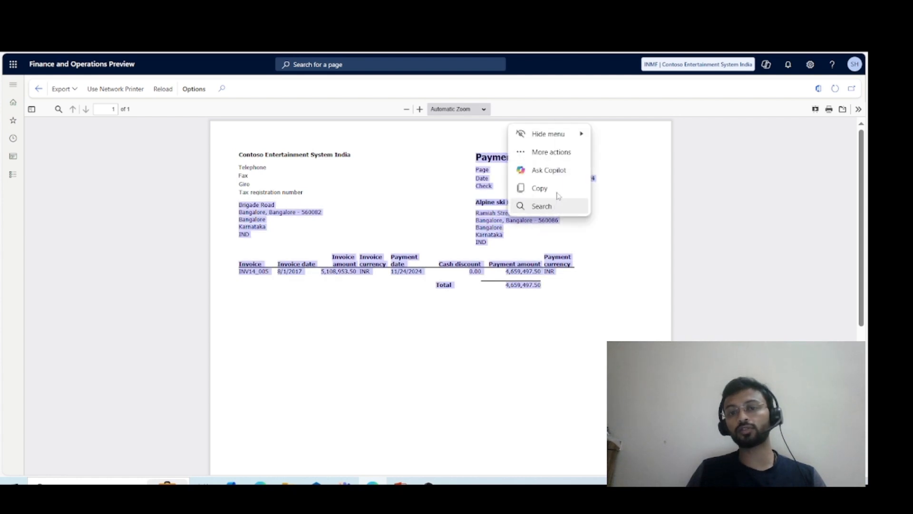
left_click(553, 170)
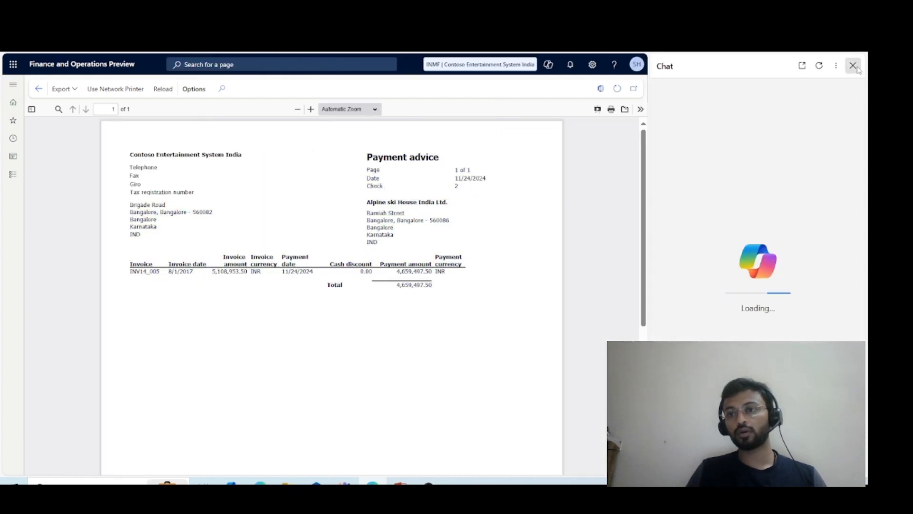
left_click(853, 65)
left_click_drag(249, 271, 278, 287)
left_click(271, 287)
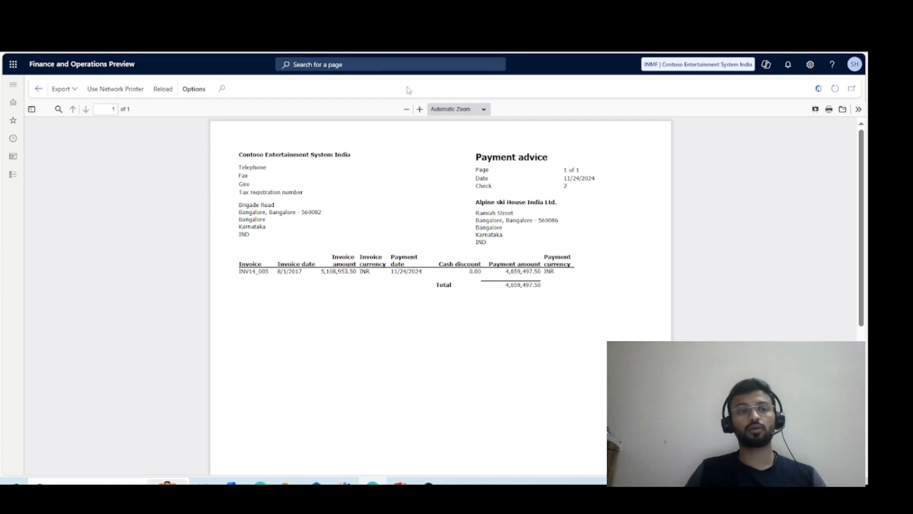
key("Escape")
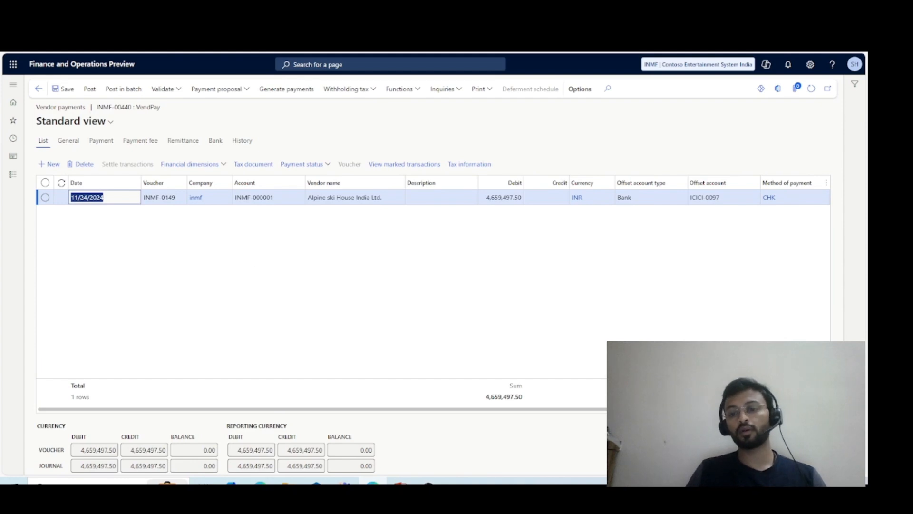
- Check the payment status and check number on the vendor payment line
left_click_drag(676, 409, 864, 407)
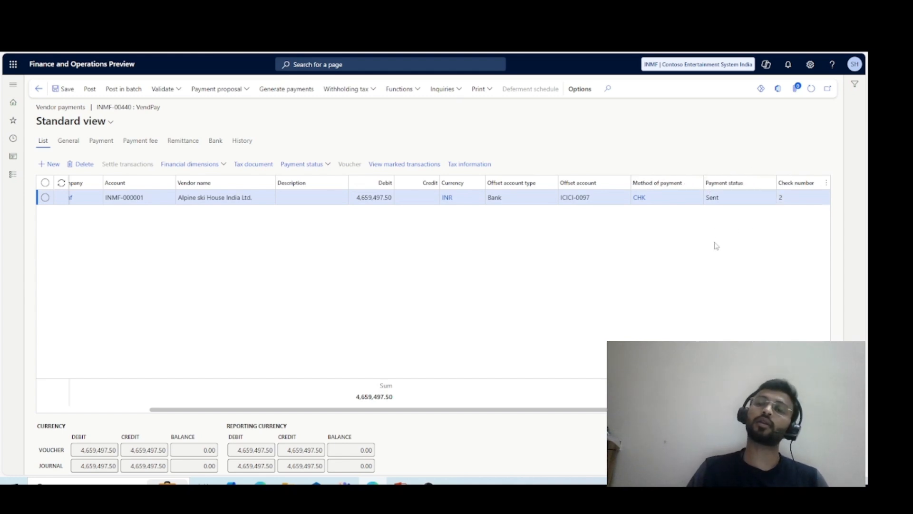
left_click(719, 198)
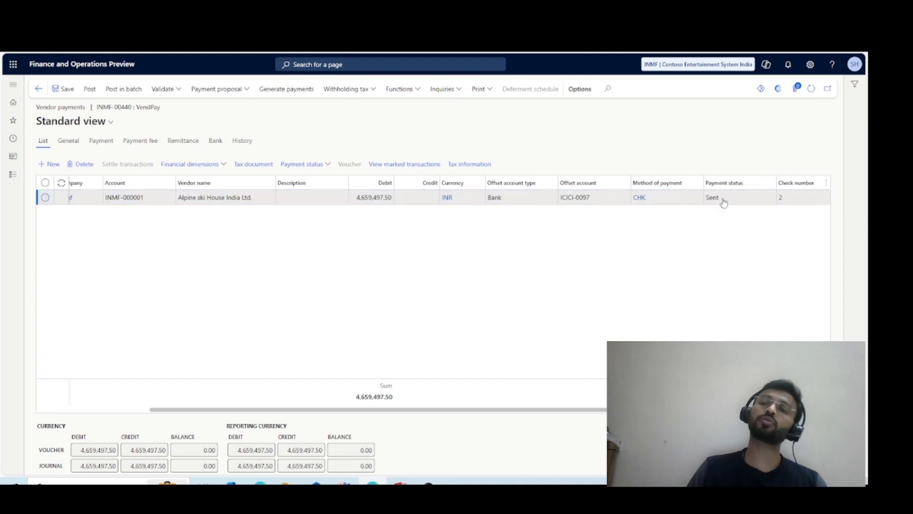
left_click(727, 311)
left_click(803, 200)
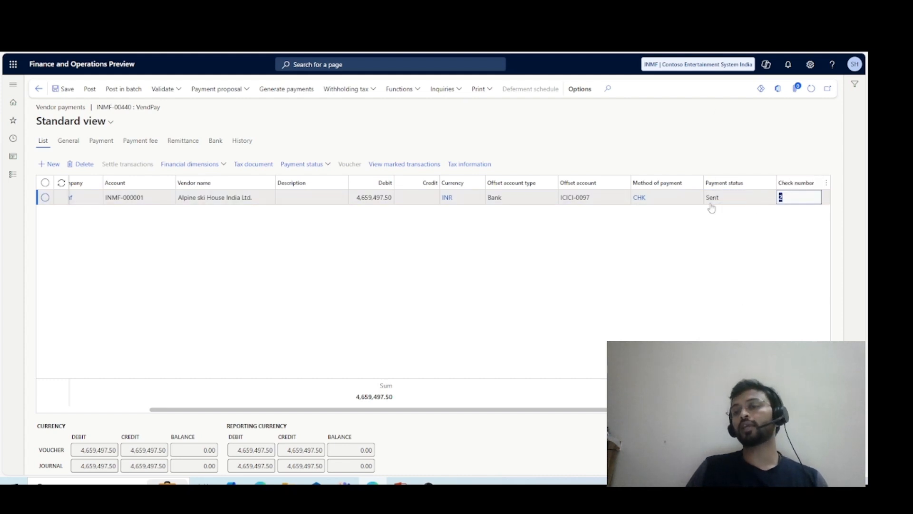
left_click(763, 276)
left_click_drag(798, 197, 705, 207)
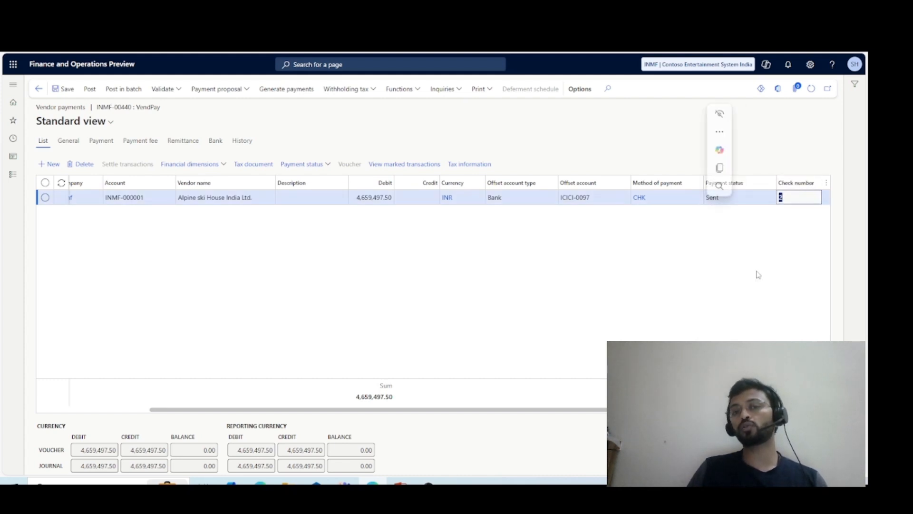
left_click(759, 275)
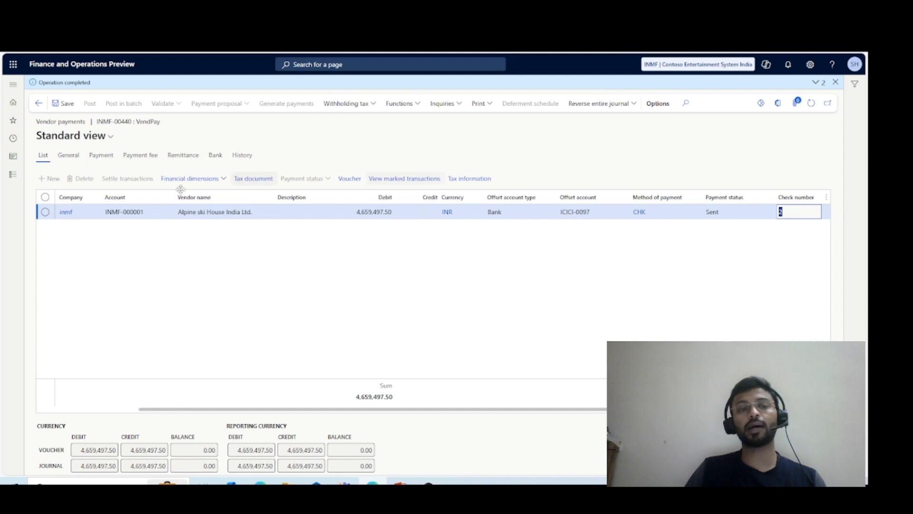
- Open the payment journal line's voucher and examine its ledger accounts, amounts, posting types and vendor columns
left_click(359, 180)
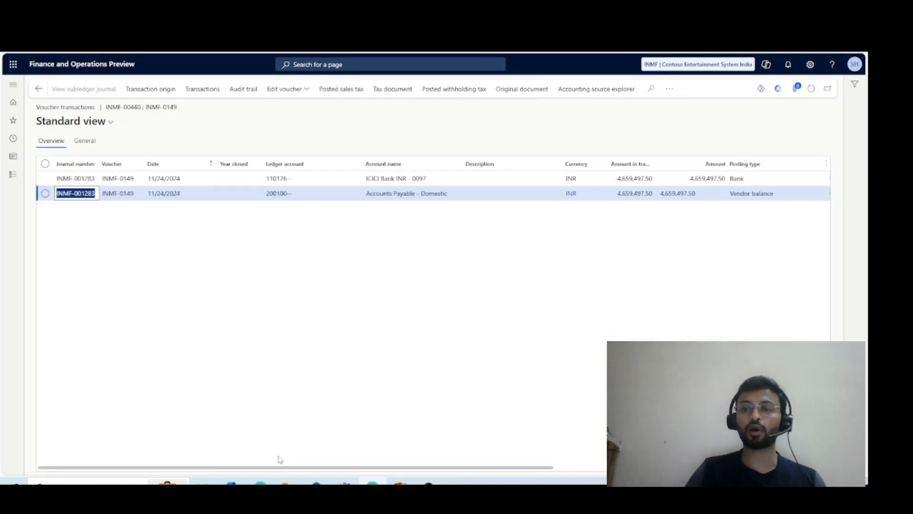
left_click_drag(329, 467, 609, 469)
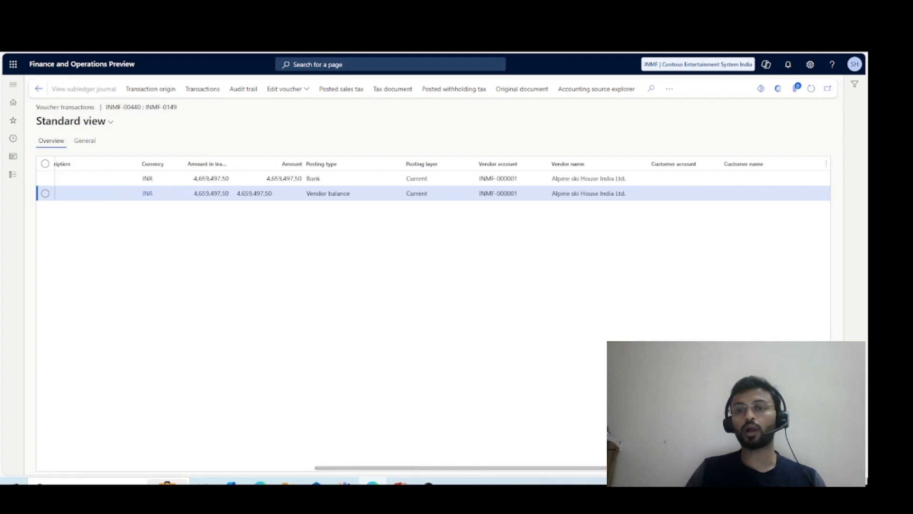
scroll(619, 428, "left", 2)
scroll(618, 428, "left", 6)
scroll(433, 309, "right", 6)
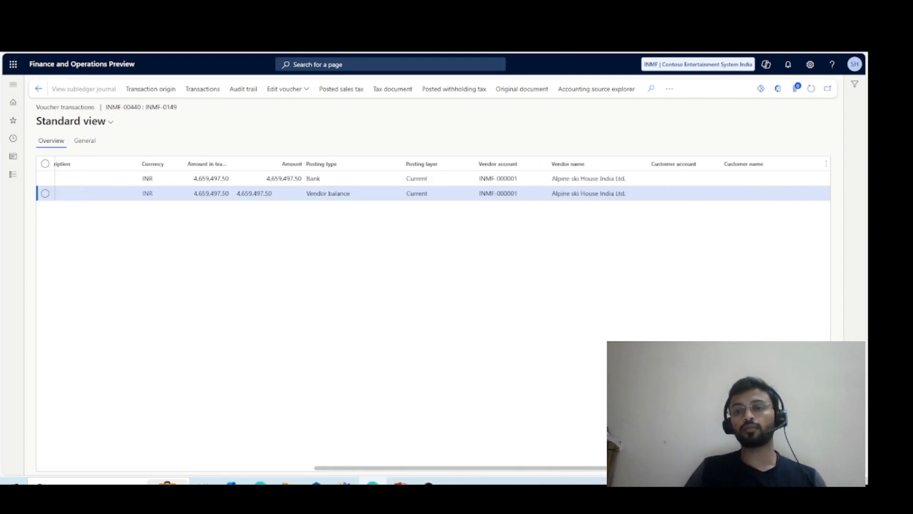
scroll(433, 309, "left", 3)
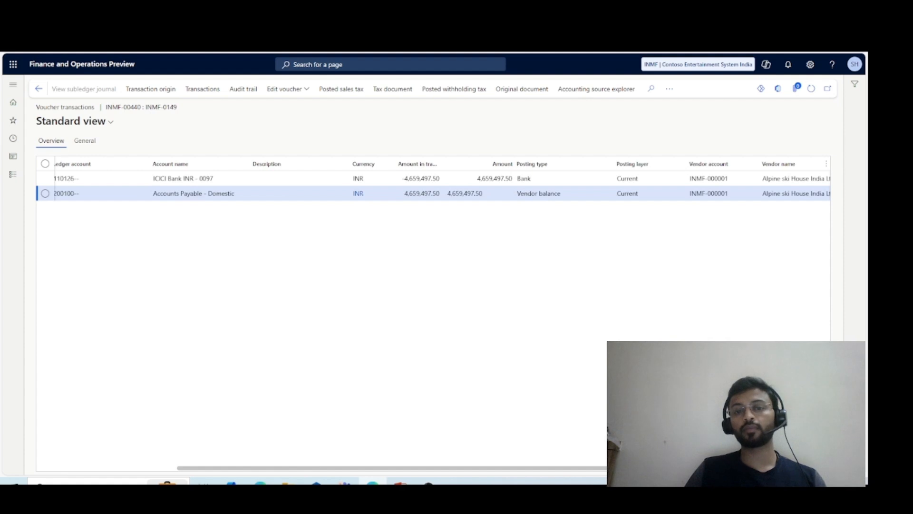
scroll(433, 309, "left", 5)
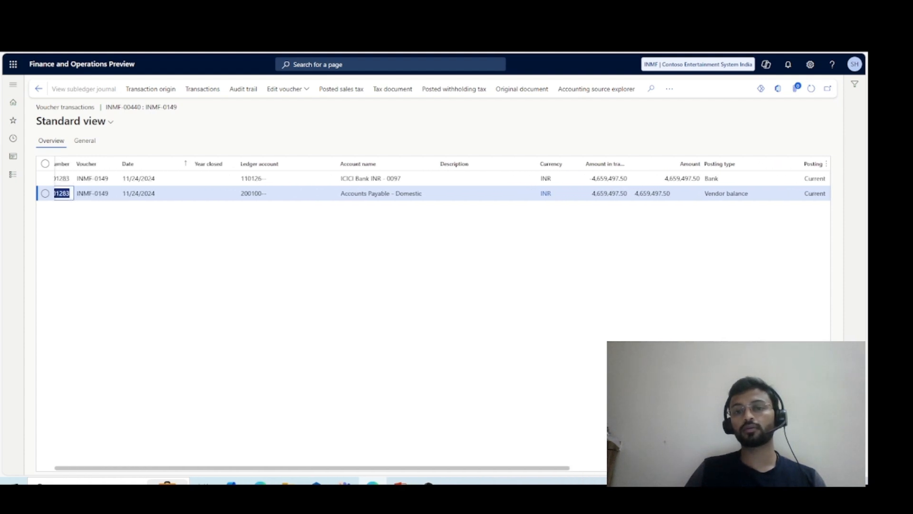
scroll(57, 290, "right", 6)
scroll(57, 290, "left", 6)
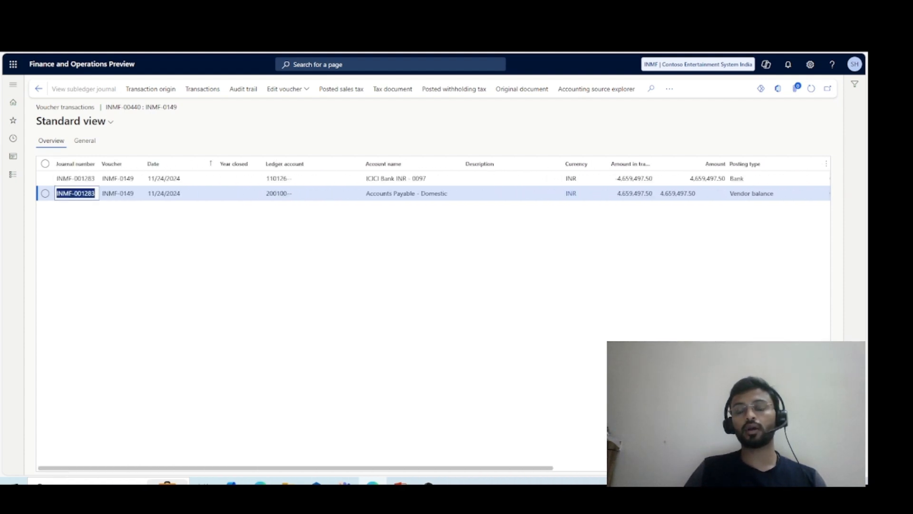
- Open the Checks inquiry in the Cash and bank management module
left_click(13, 175)
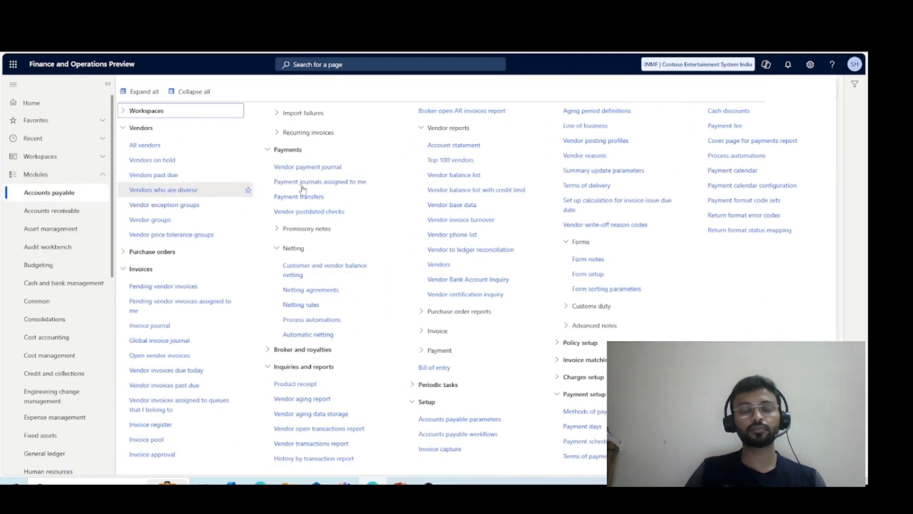
left_click(69, 284)
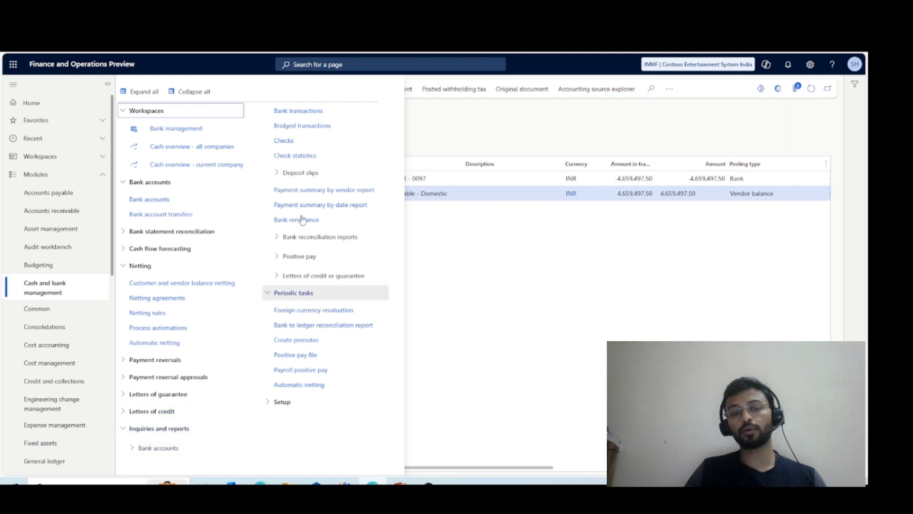
left_click(287, 140)
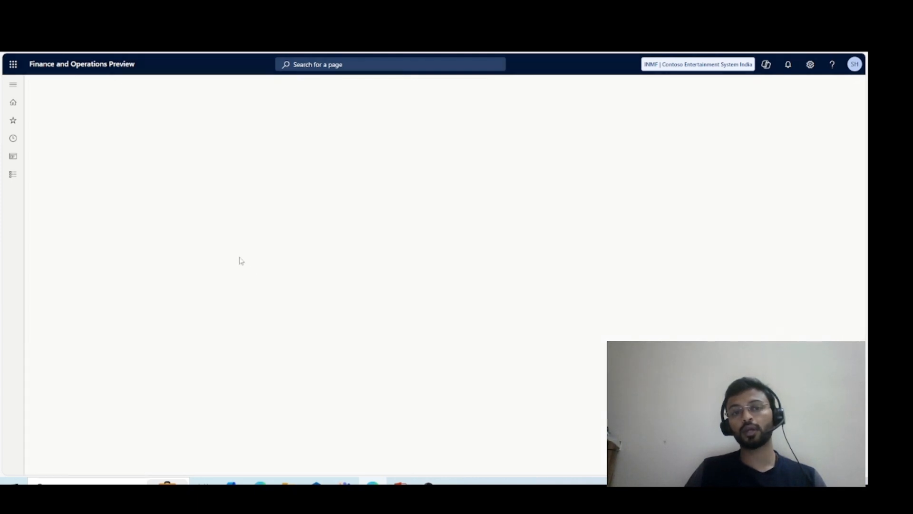
right_click(154, 19)
left_click(181, 81)
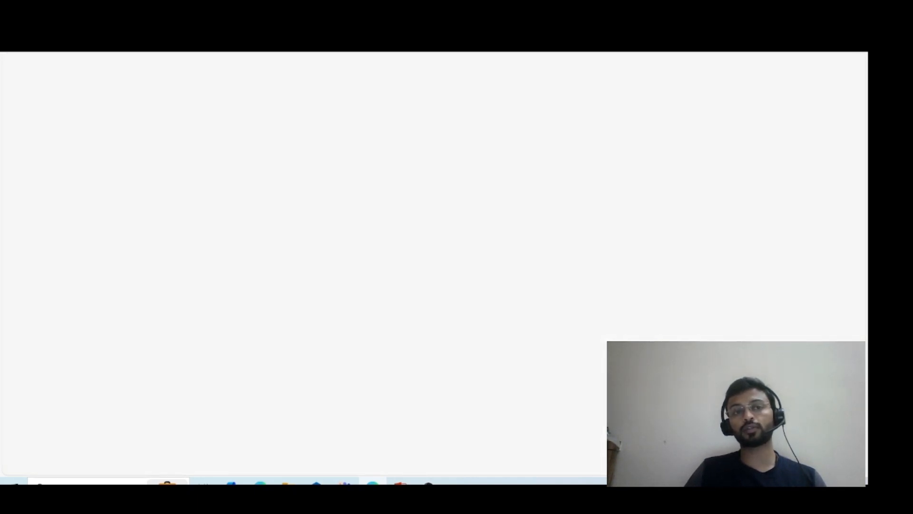
left_click(157, 19)
left_click(257, 20)
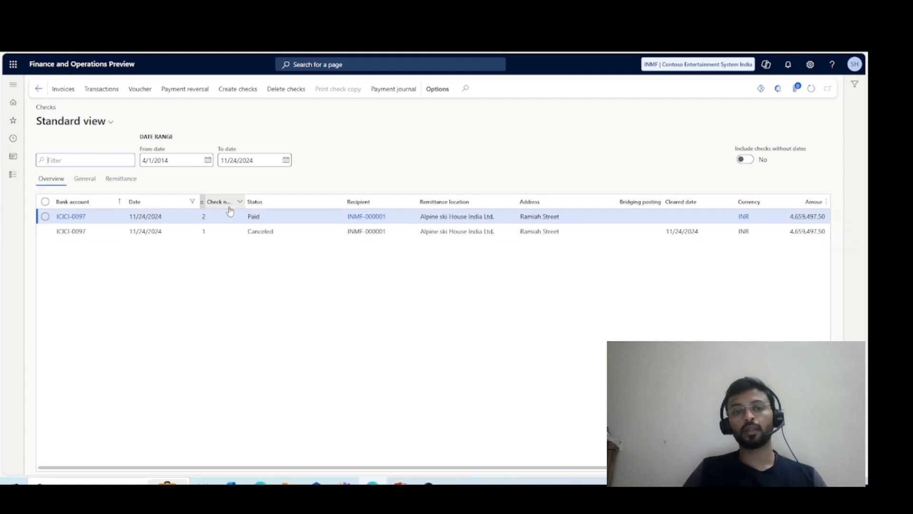
- Set Include checks without dates to Yes and select check number 2 of bank account ICICI-0097
left_click(45, 217)
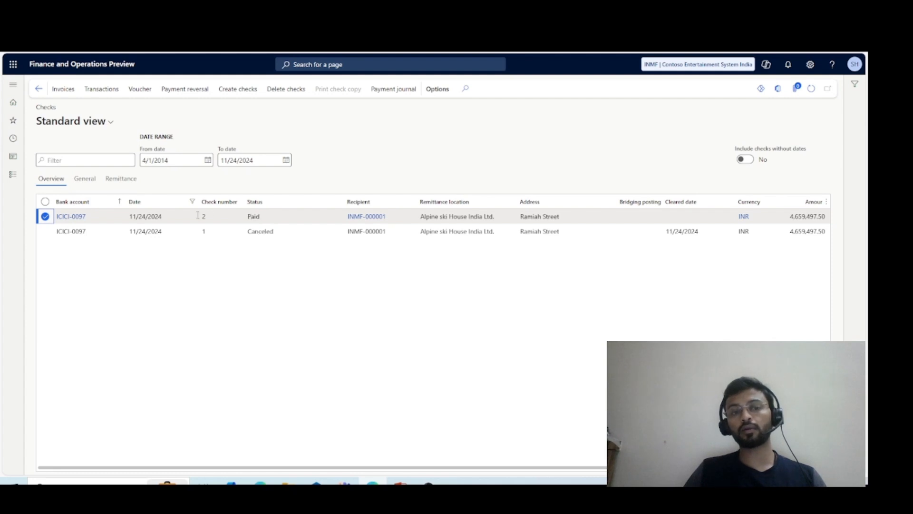
left_click(745, 160)
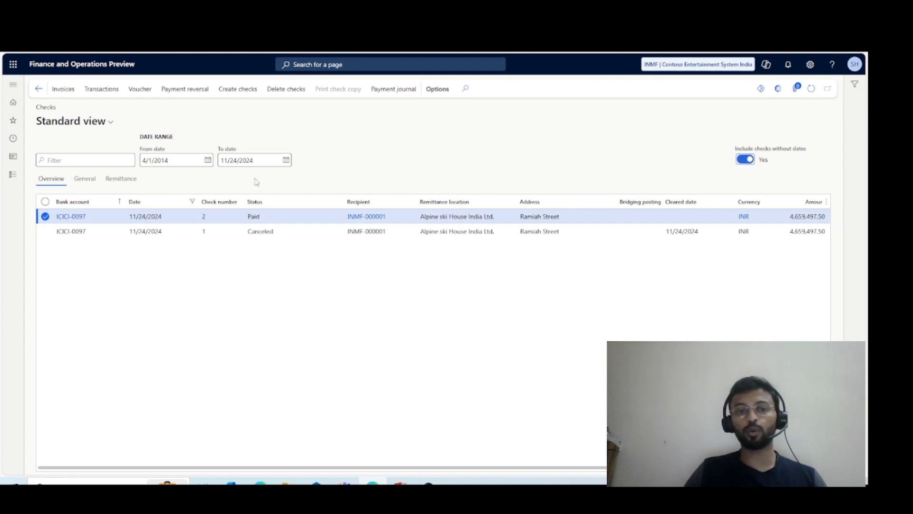
left_click(39, 89)
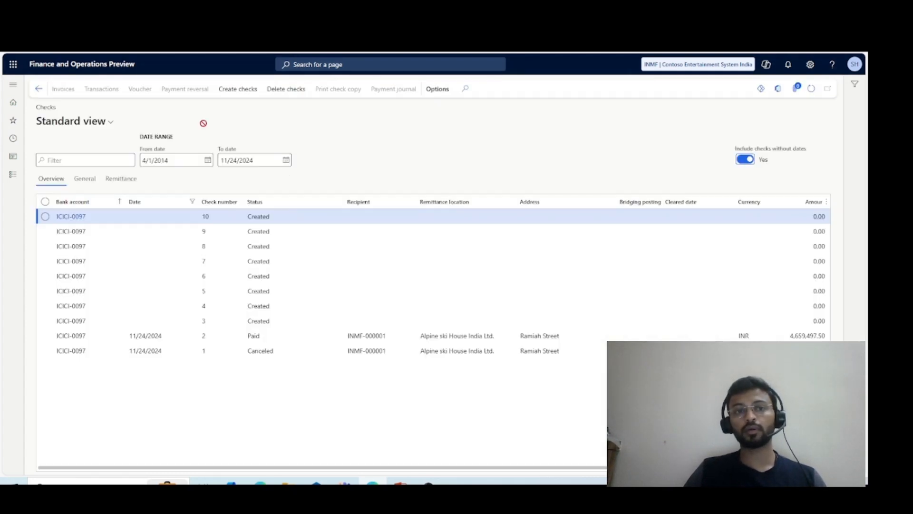
left_click(322, 331)
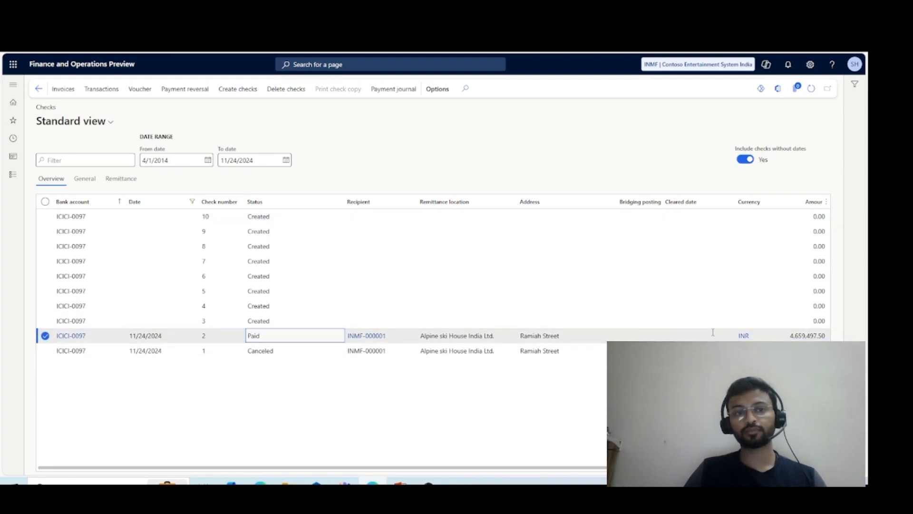
- Review the bank transactions for check number 2 and open the invoices paid by that check
left_click(106, 92)
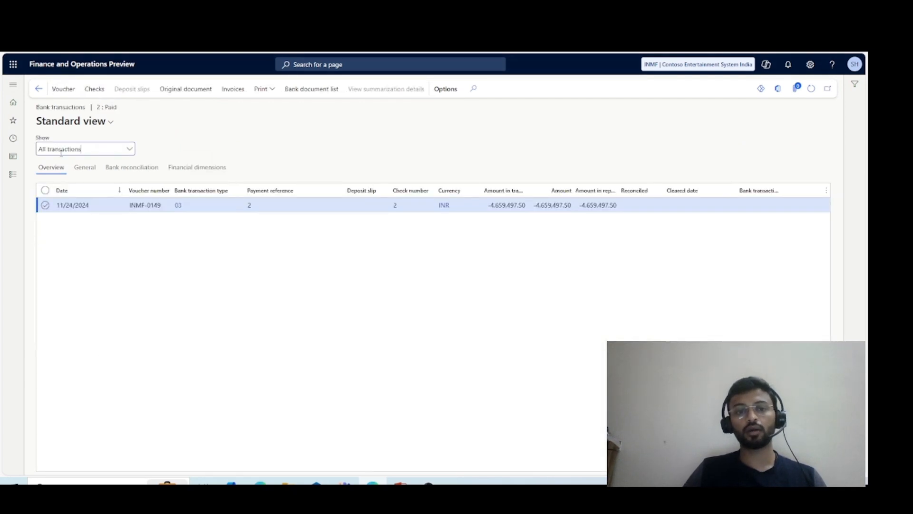
left_click(39, 89)
left_click(62, 90)
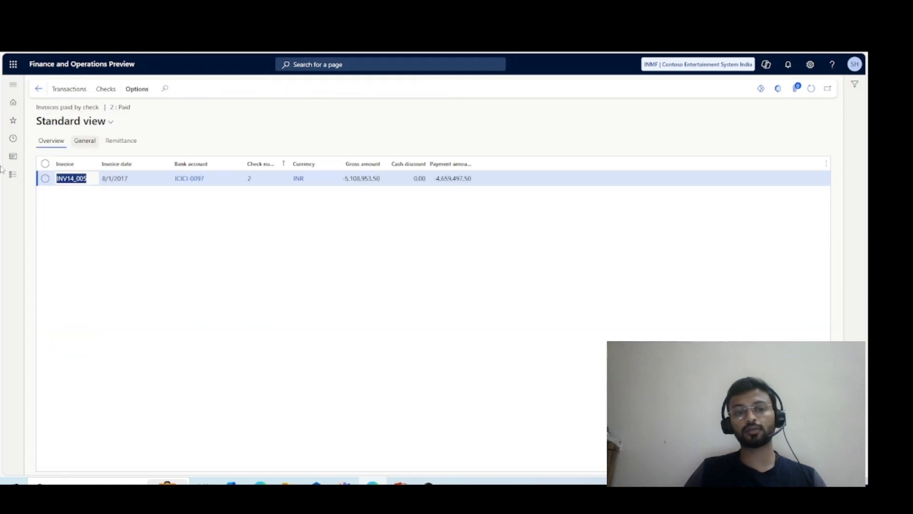
left_click(114, 220)
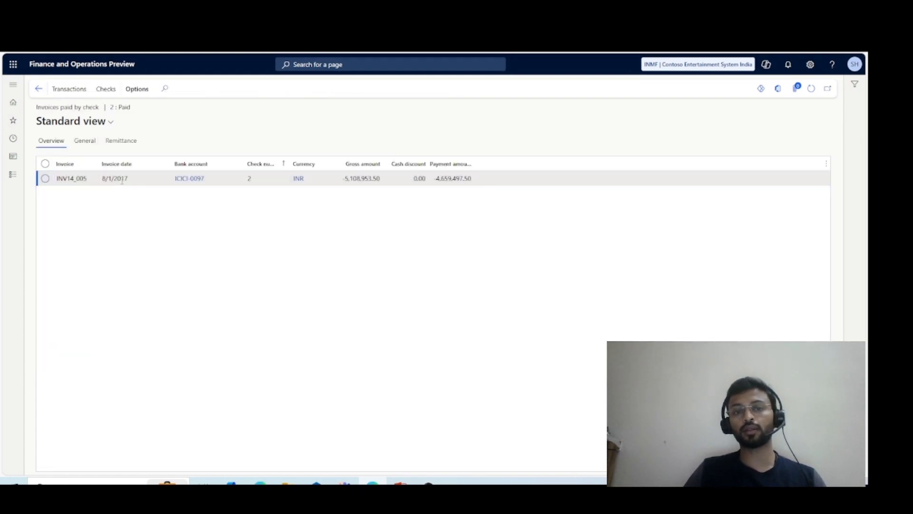
- Reverse the payment made with check number 2 of bank account ICICI-0097 and review the reversal's message details
left_click(39, 87)
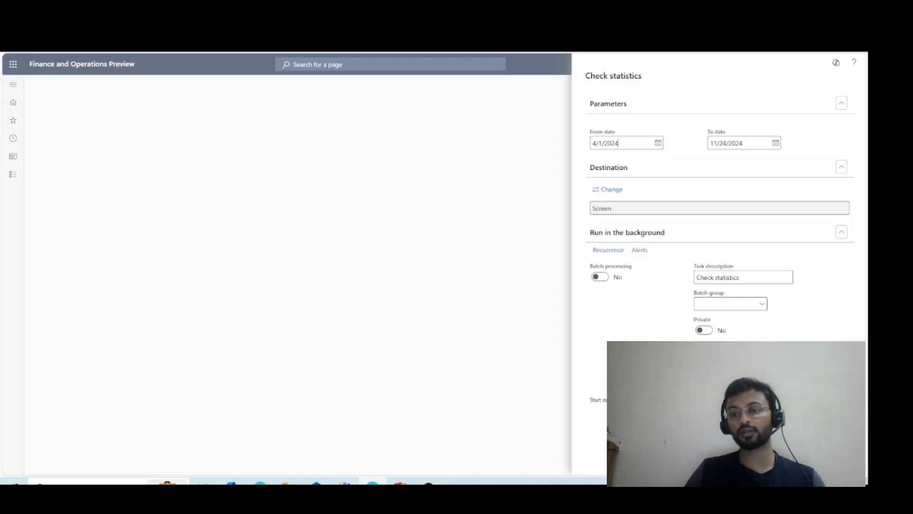
key("Escape")
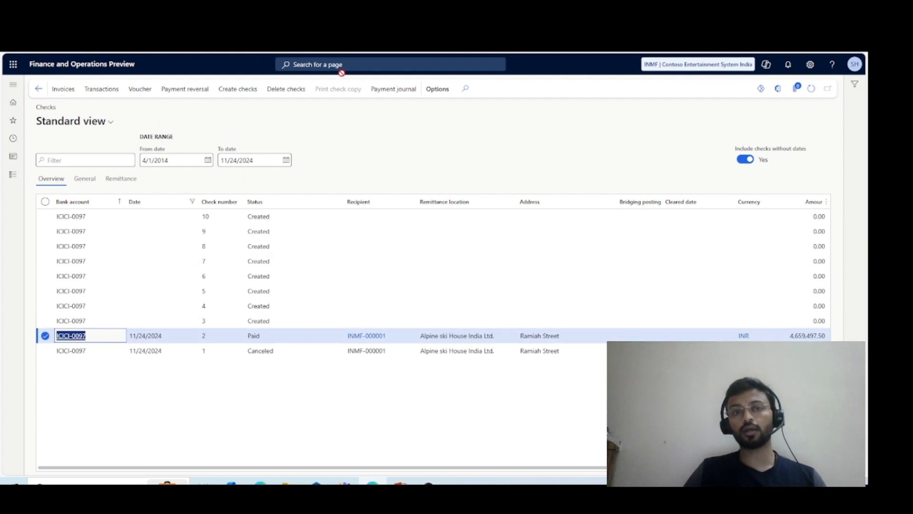
left_click(199, 95)
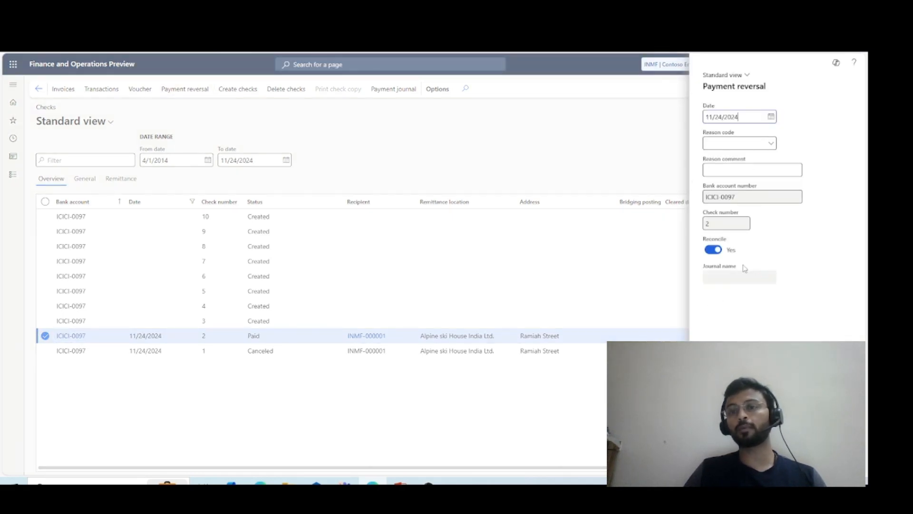
left_click(714, 249)
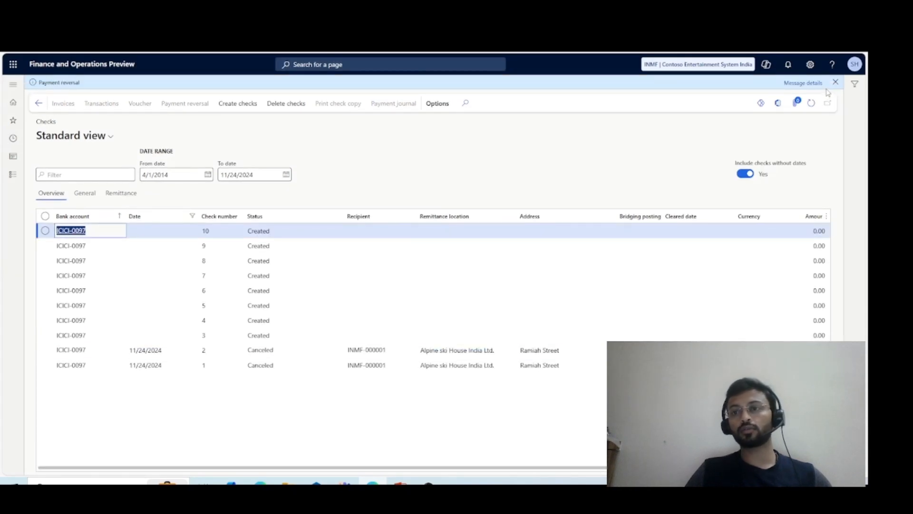
left_click(814, 84)
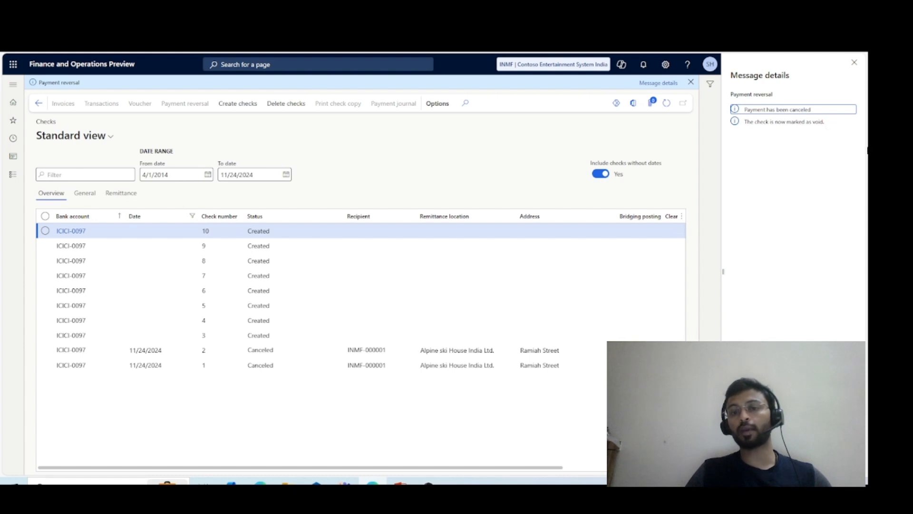
left_click(459, 350)
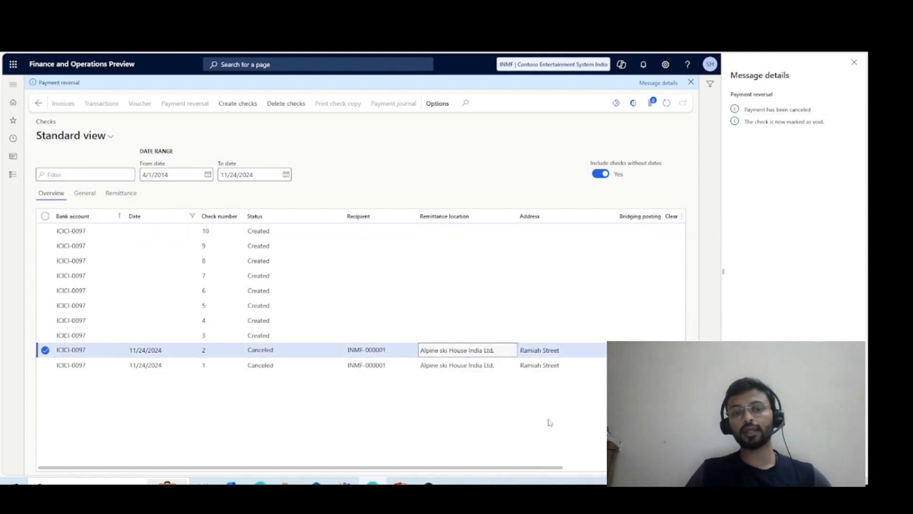
left_click(855, 62)
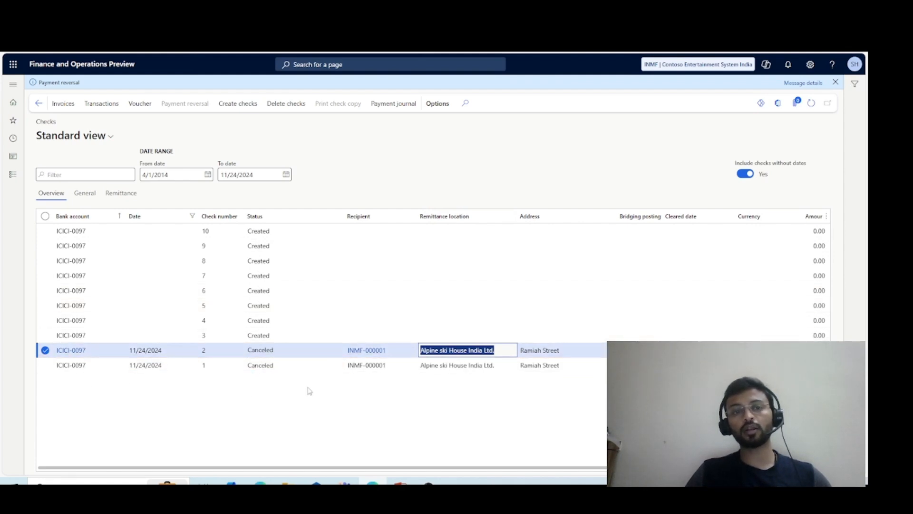
- Try to delete check number 1 of bank account ICICI-0097 using the check number range 1 to 1
left_click(300, 371)
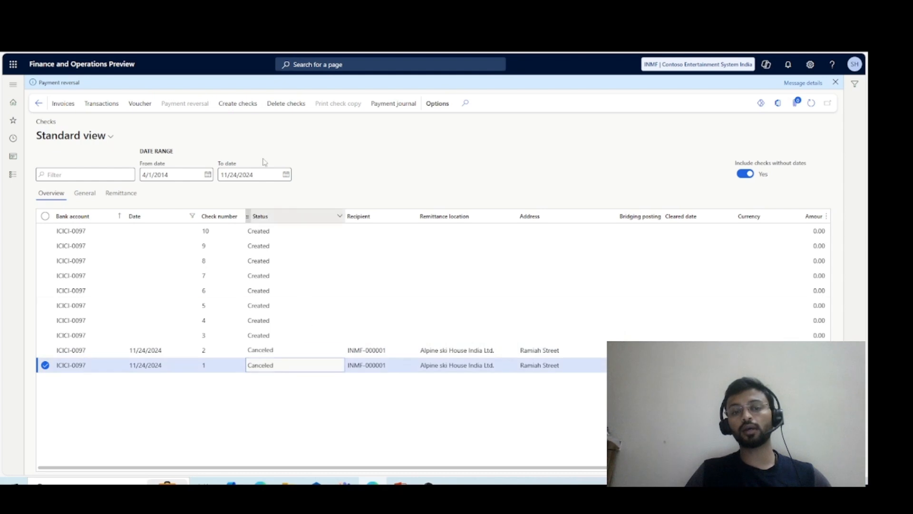
left_click(287, 103)
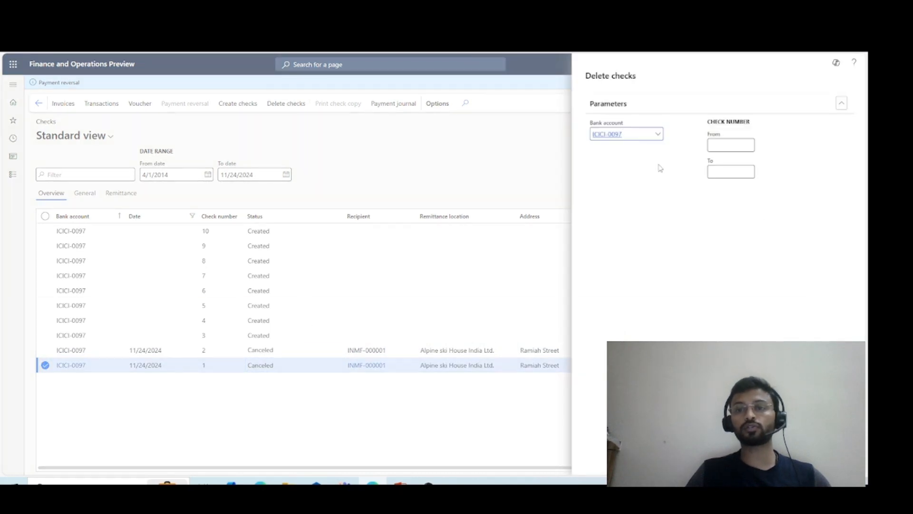
type("1")
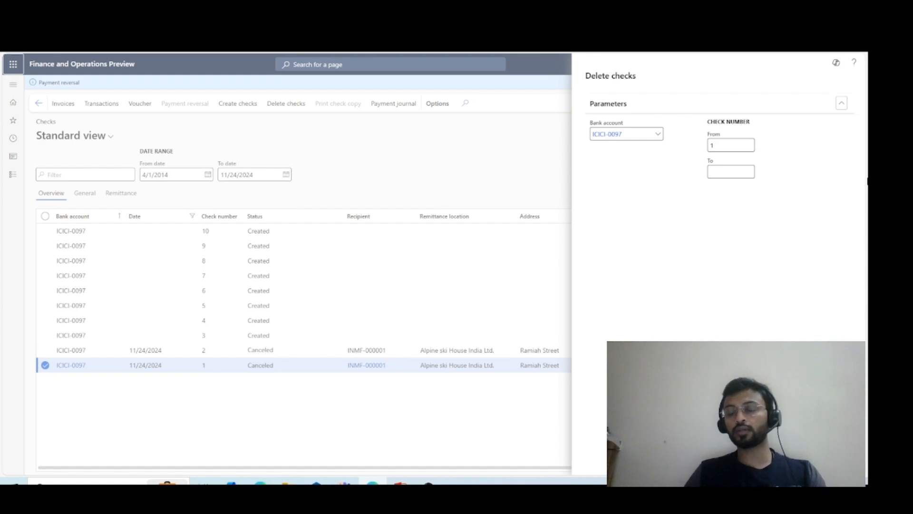
left_click(715, 173)
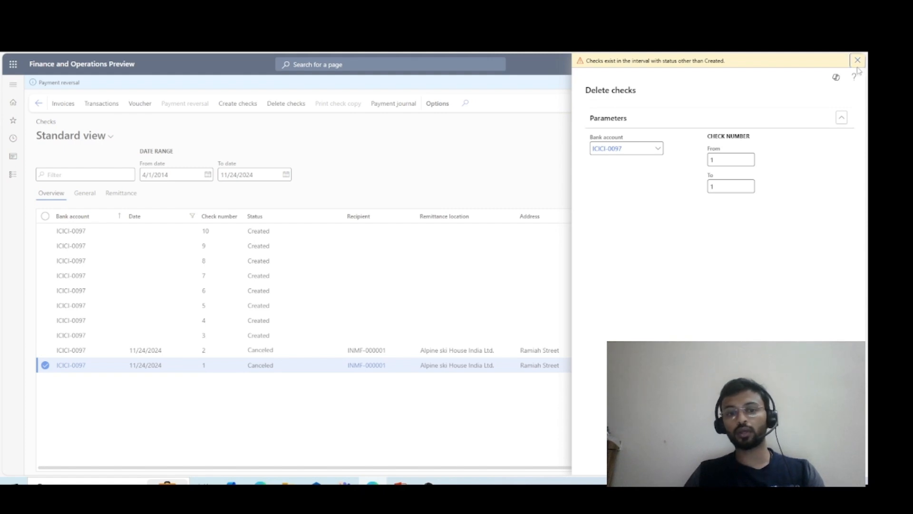
left_click(858, 61)
- Delete the unused checks numbered 3 to 10 of bank account ICICI-0097 and dismiss the notification
left_click(716, 142)
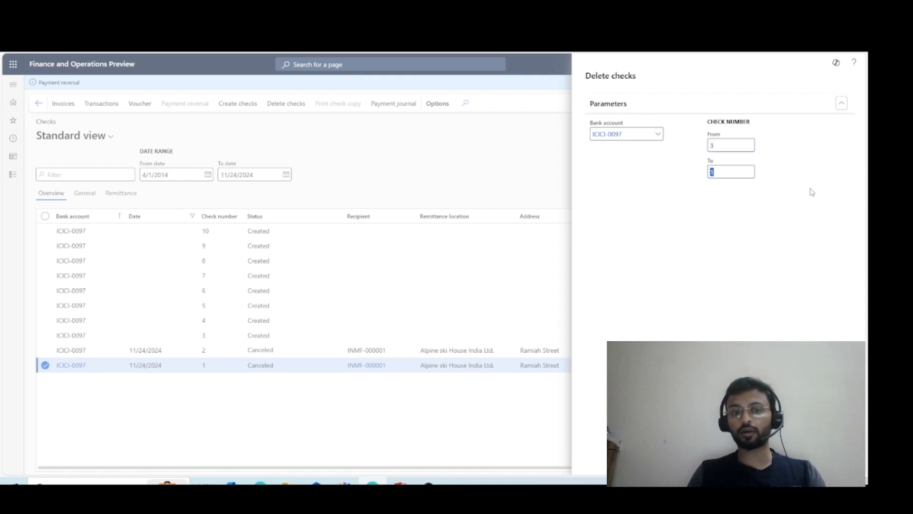
type("10")
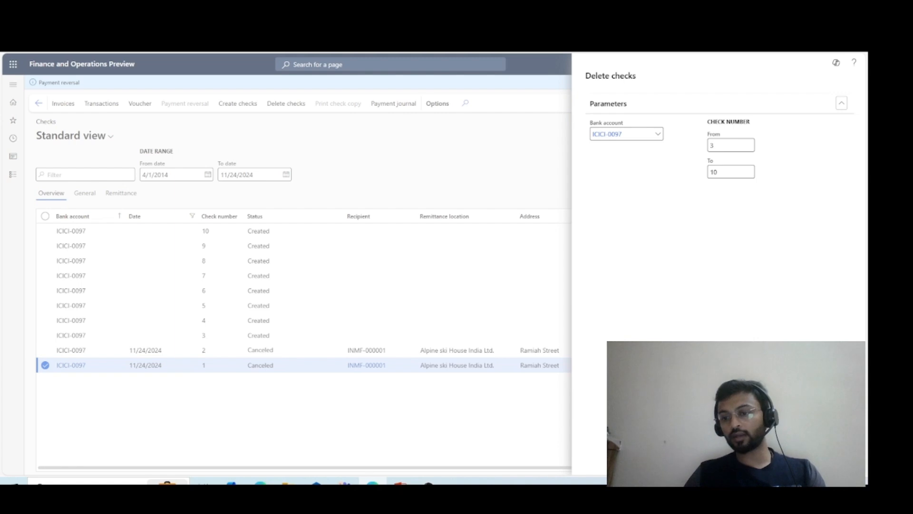
left_click(803, 460)
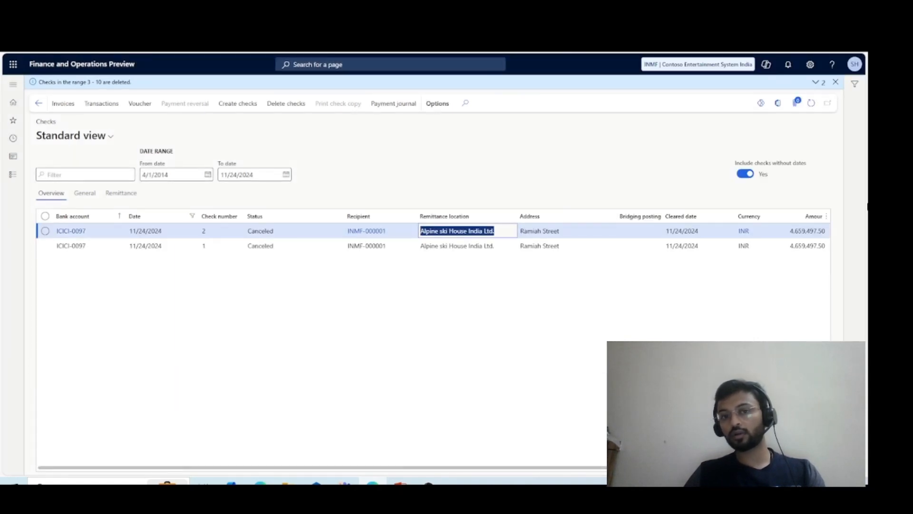
left_click(257, 380)
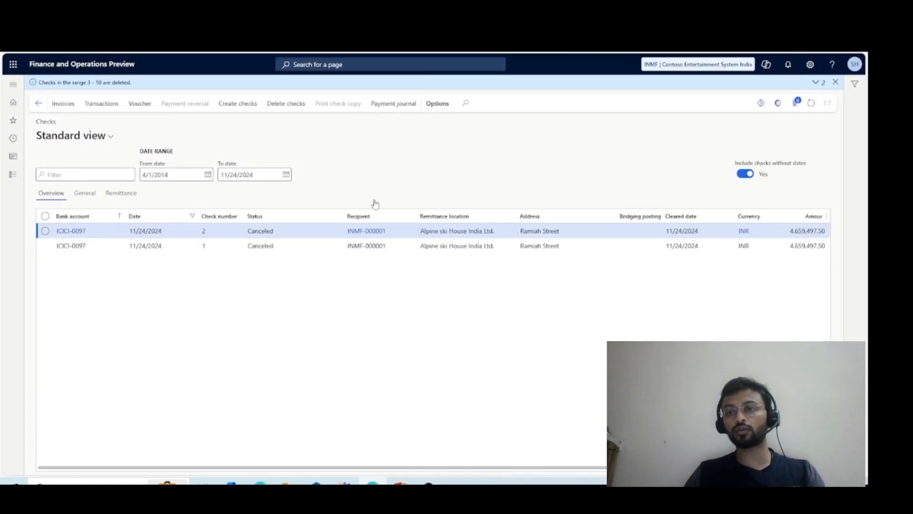
left_click(835, 82)
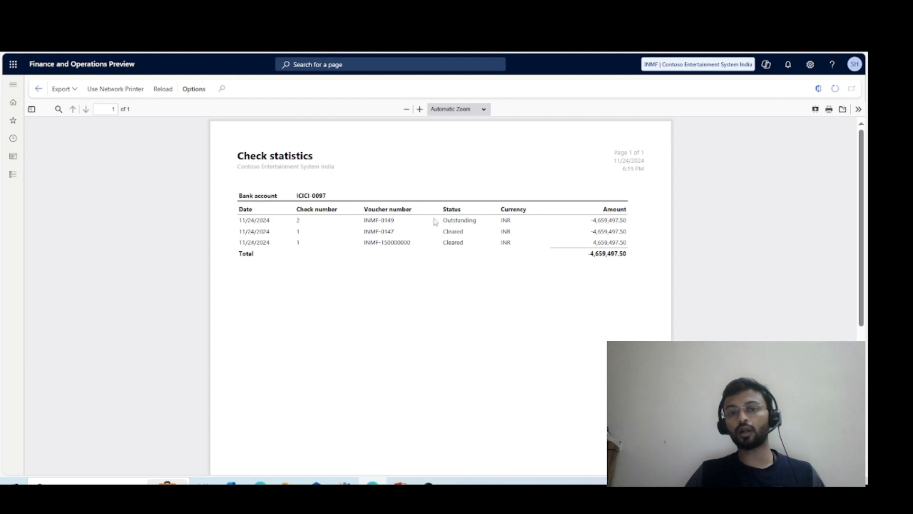
- Examine the check statuses and voucher numbers in the Check statistics report, and return to the Checks list
double_click(450, 221)
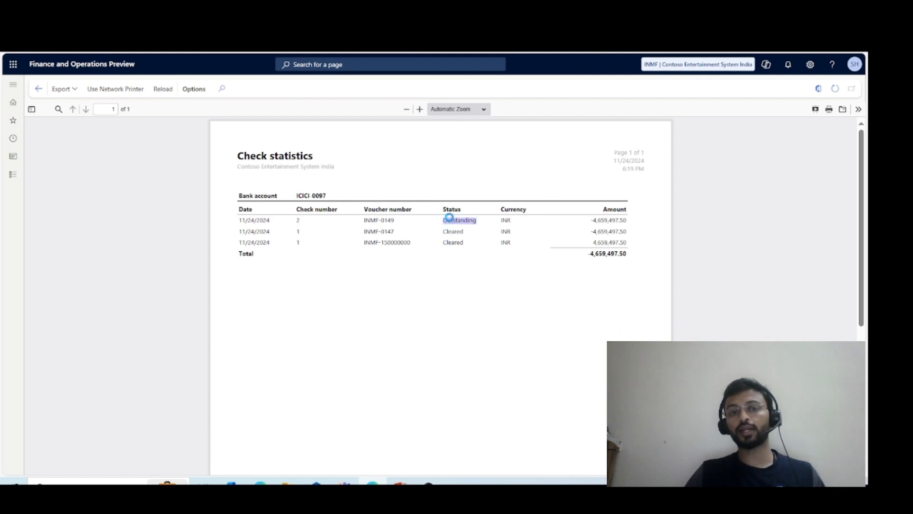
left_click_drag(453, 217, 351, 238)
left_click(361, 213)
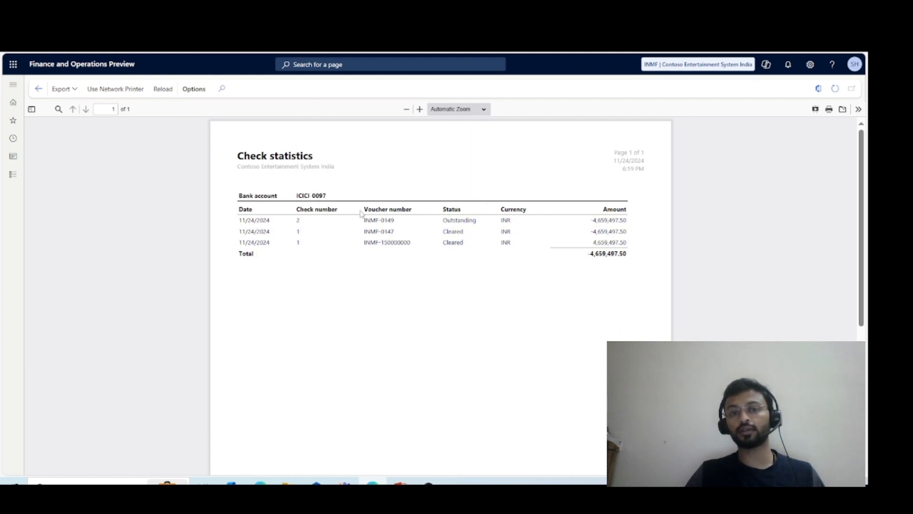
left_click(37, 90)
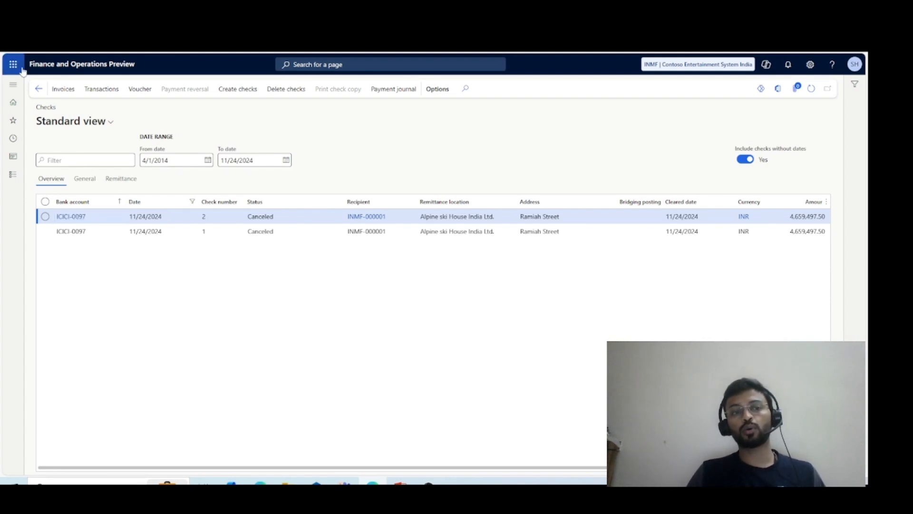
left_click(7, 170)
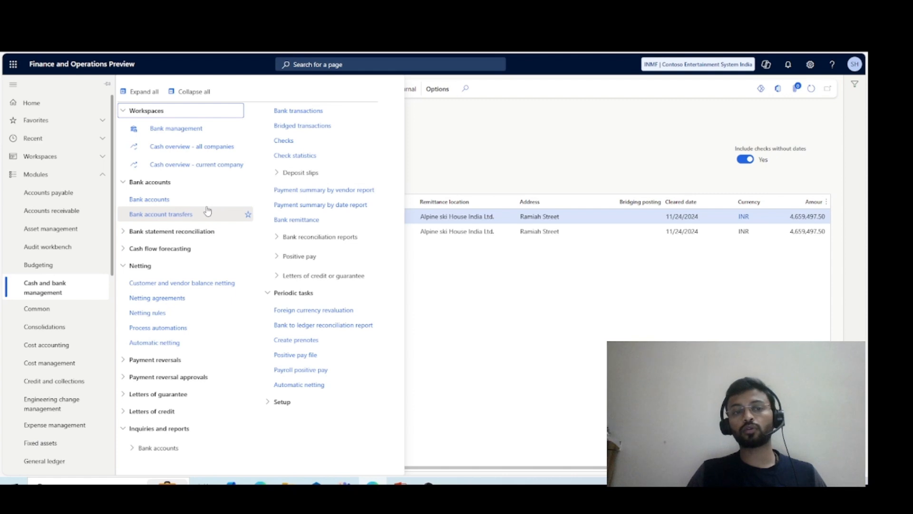
left_click(536, 311)
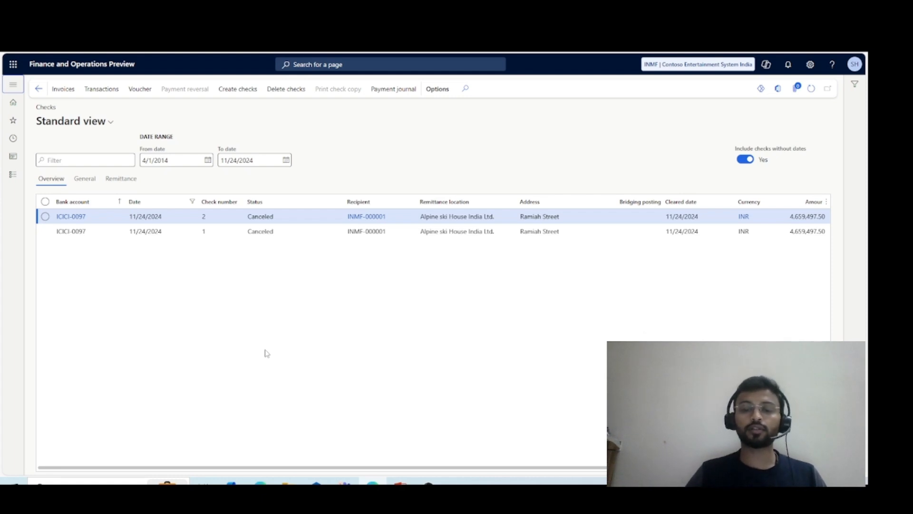
mouse_move(429, 483)
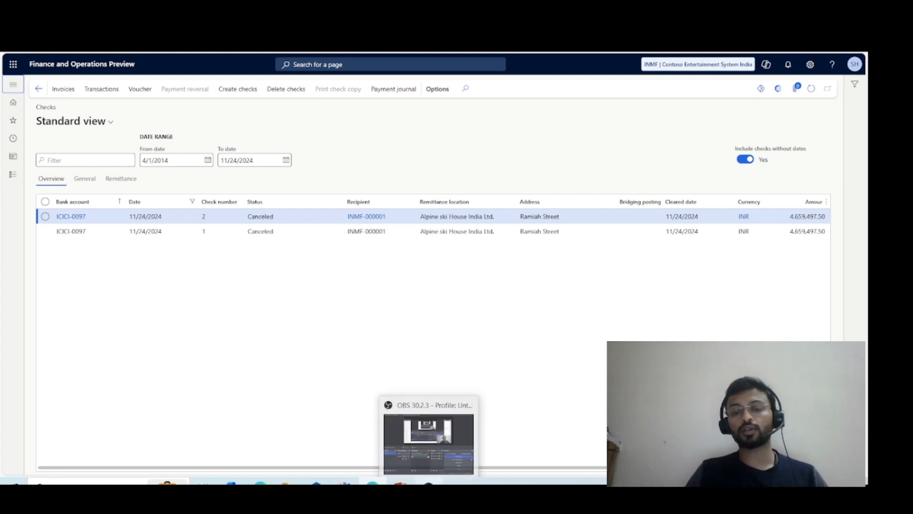